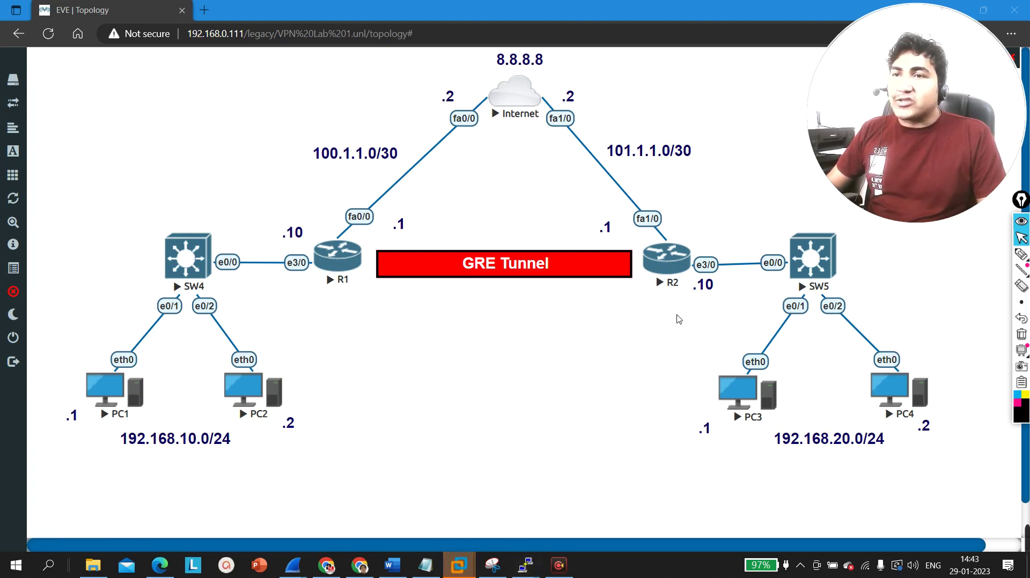
- Display PC1's IP configuration in its console with show ip and check its address and gateway
{"action": "mouse_move", "coordinate": [526, 565]}
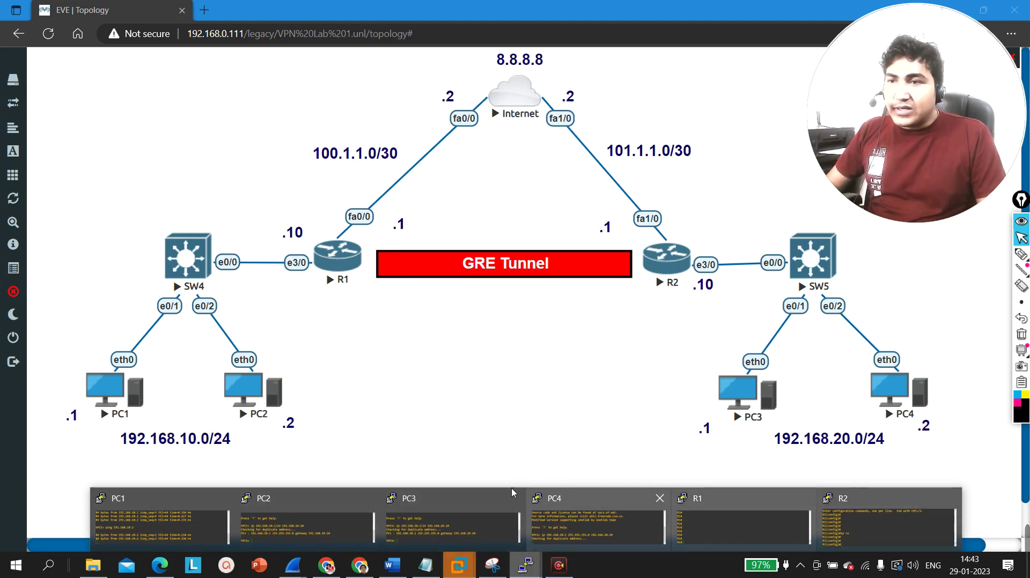
{"action": "mouse_move", "coordinate": [240, 503]}
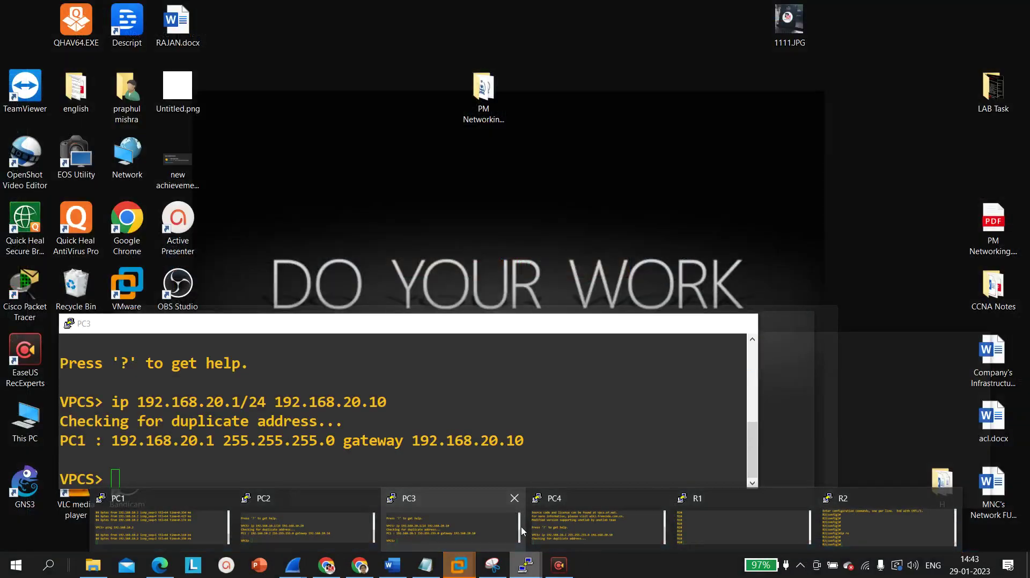
{"action": "mouse_move", "coordinate": [557, 537]}
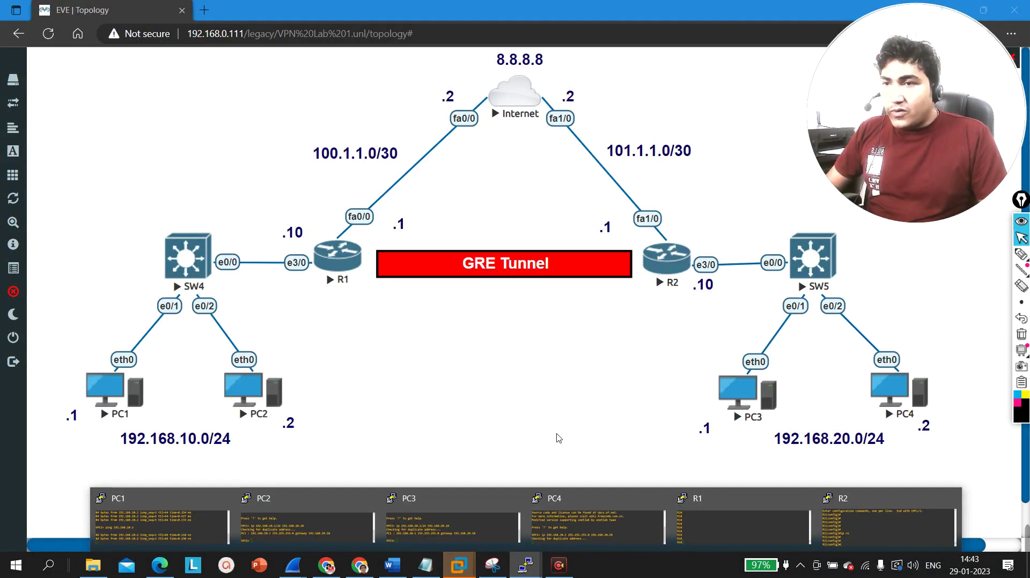
{"action": "left_click", "coordinate": [134, 523]}
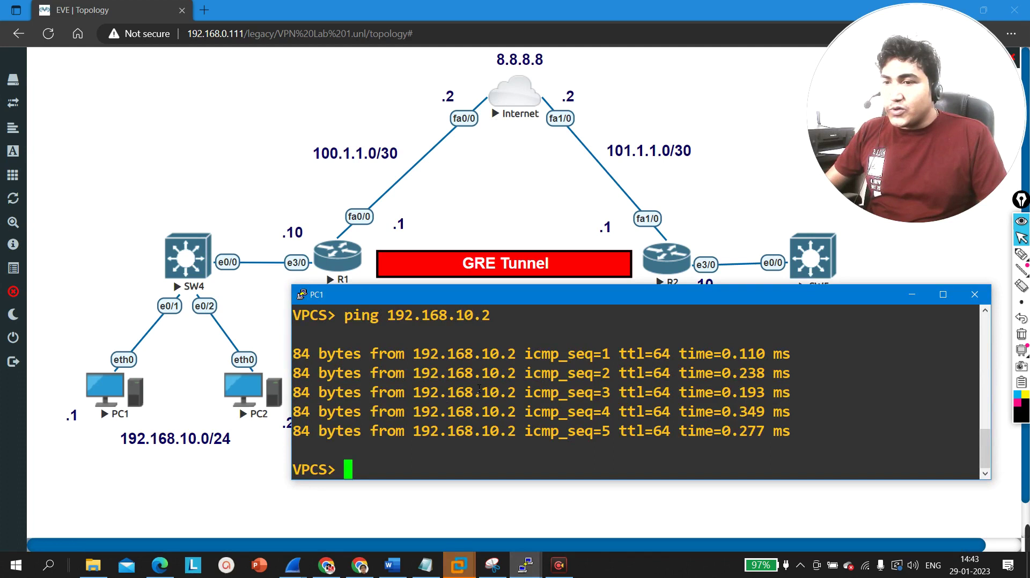
{"action": "key", "text": "Return"}
{"action": "type", "text": "show ip"}
{"action": "key", "text": "Return"}
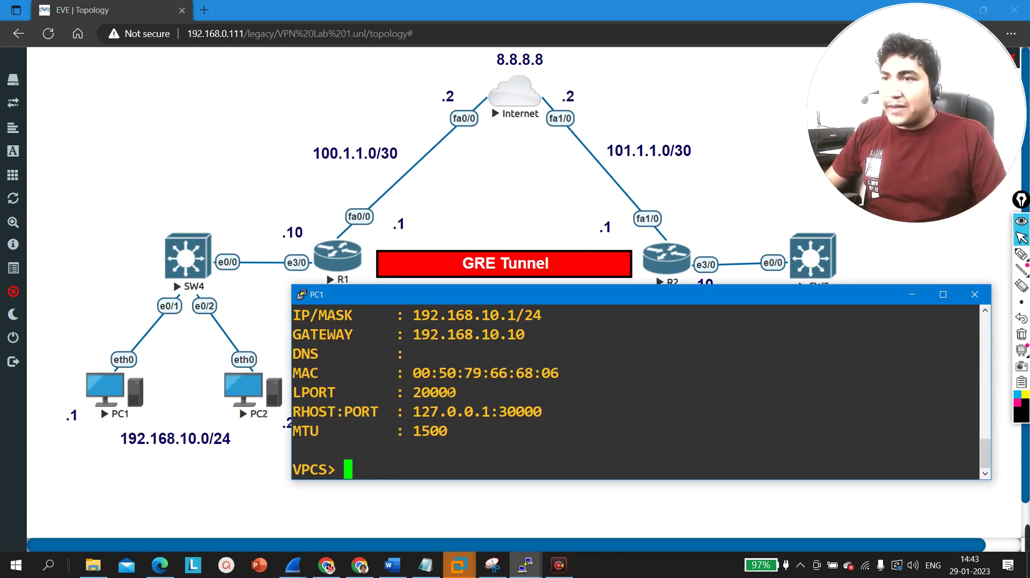
{"action": "left_click_drag", "start_coordinate": [420, 315], "coordinate": [521, 311]}
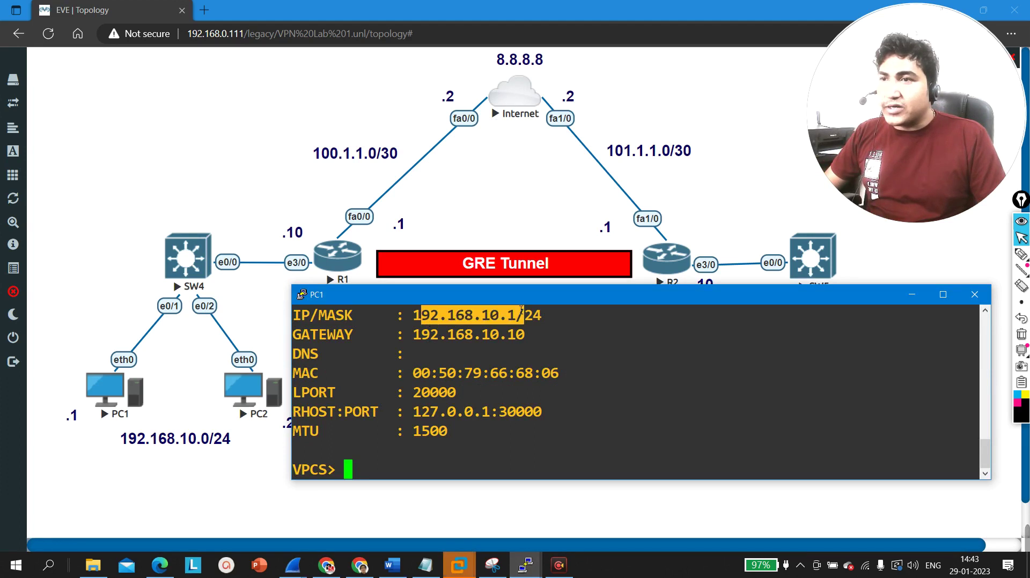
{"action": "left_click_drag", "start_coordinate": [413, 335], "coordinate": [530, 336]}
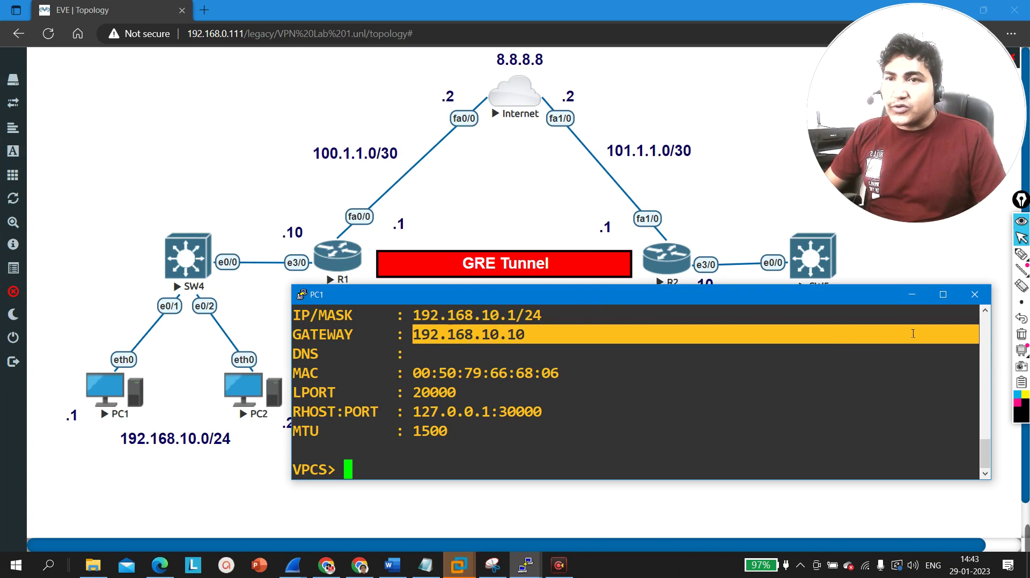
{"action": "left_click", "coordinate": [911, 295]}
- Examine the 192.168.10.0/24 and 192.168.20.0/24 LANs in the topology, with their switches and PCs
{"action": "left_click_drag", "start_coordinate": [97, 217], "coordinate": [291, 438]}
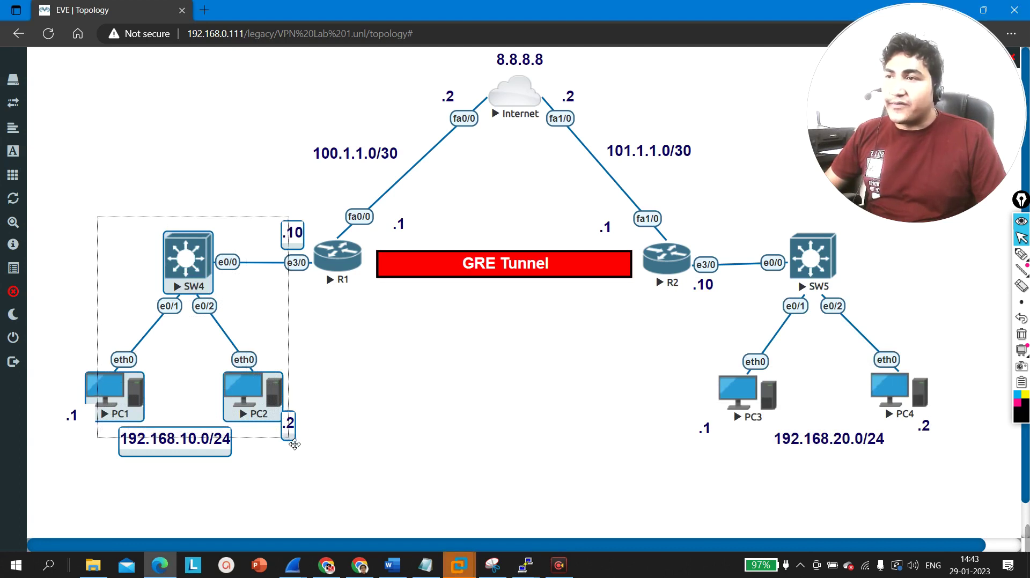
{"action": "left_click", "coordinate": [494, 441]}
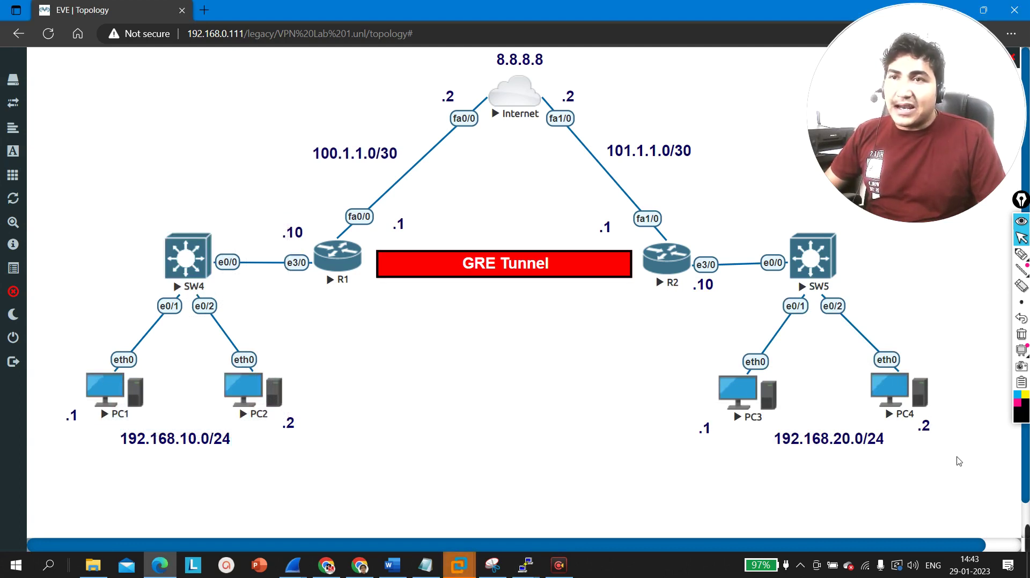
{"action": "left_click_drag", "start_coordinate": [912, 458], "coordinate": [714, 249]}
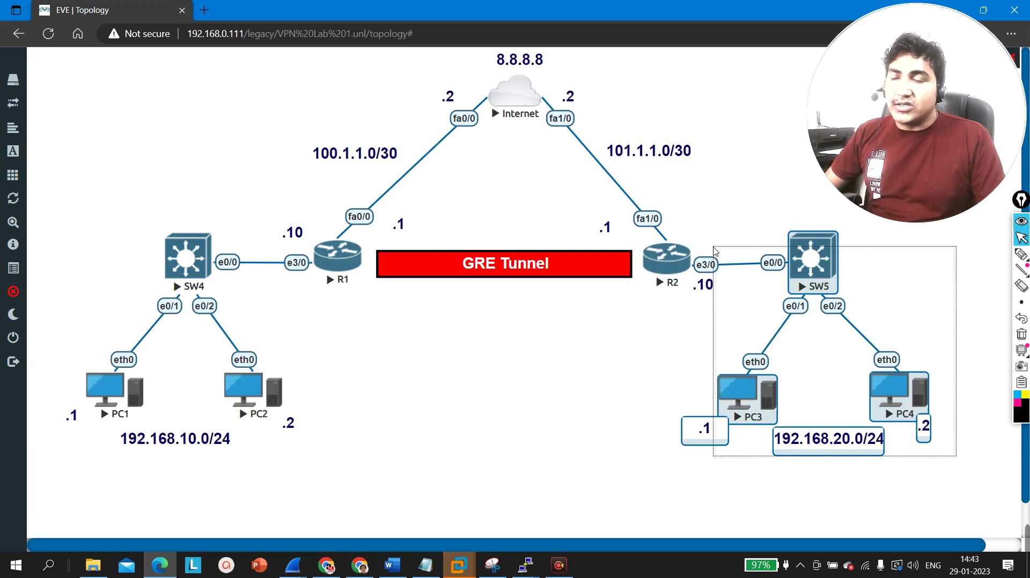
{"action": "left_click", "coordinate": [715, 249]}
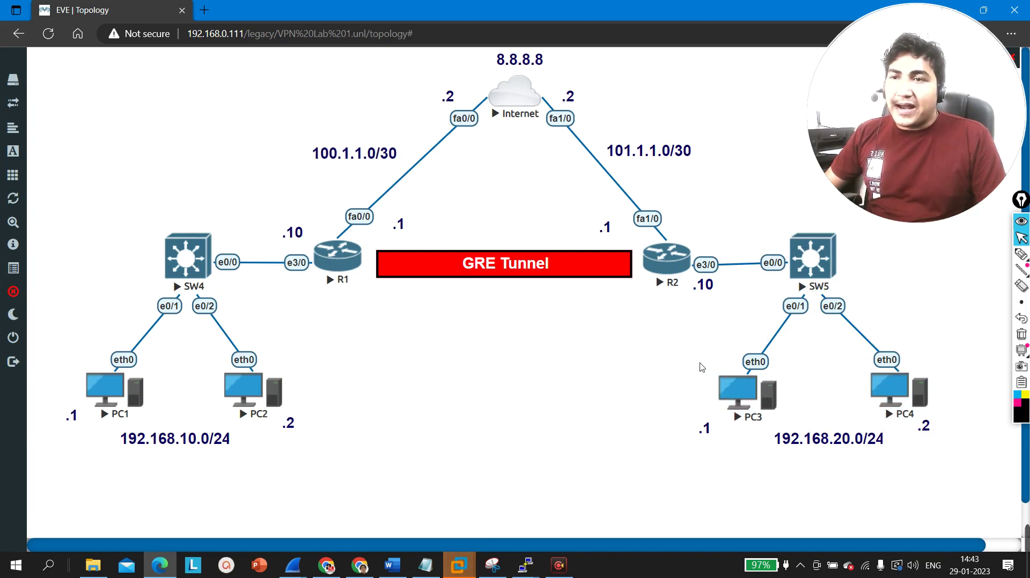
{"action": "left_click_drag", "start_coordinate": [697, 361], "coordinate": [776, 407]}
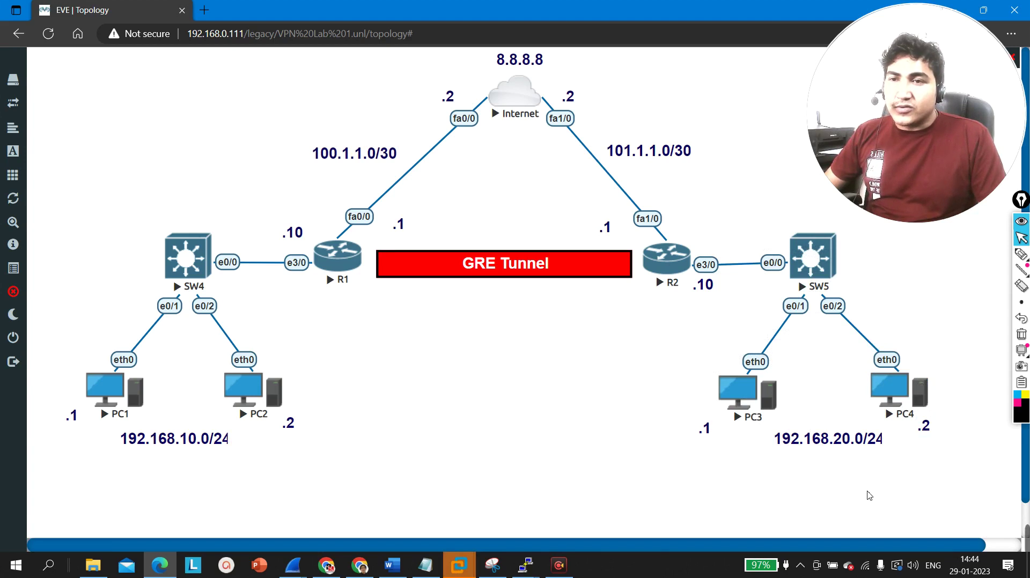
{"action": "left_click_drag", "start_coordinate": [868, 493], "coordinate": [846, 444]}
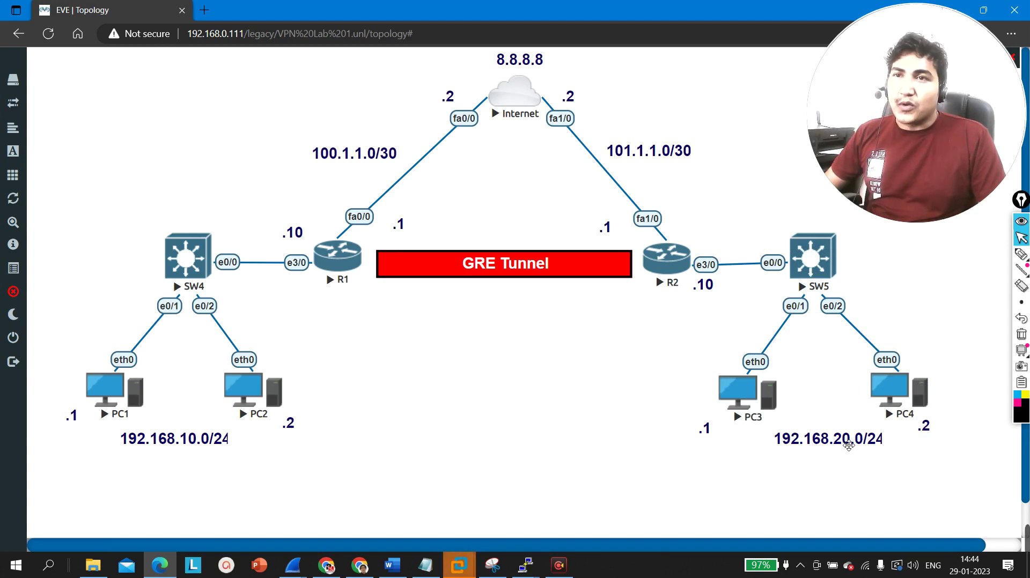
{"action": "mouse_move", "coordinate": [36, 328]}
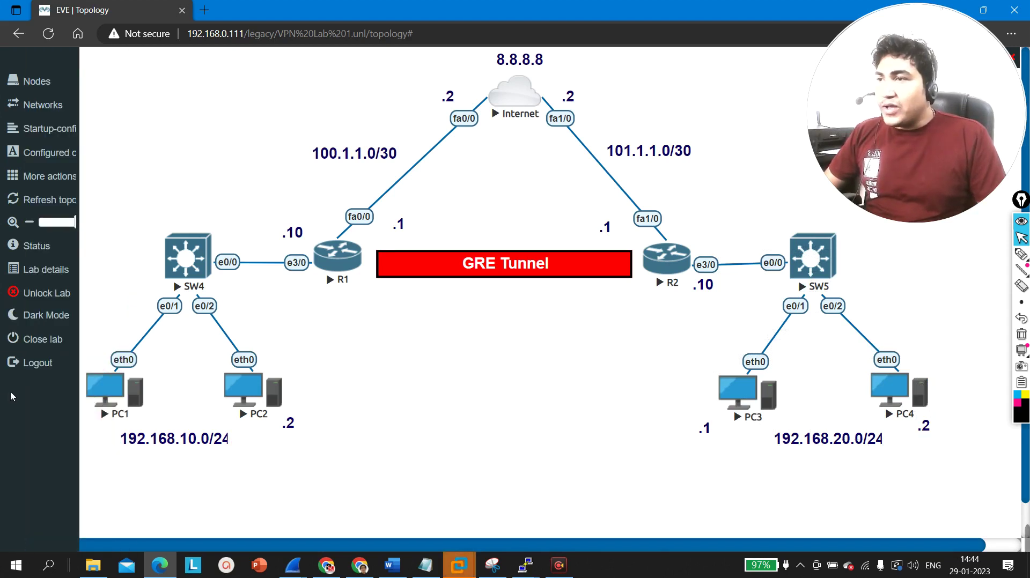
{"action": "left_click_drag", "start_coordinate": [78, 334], "coordinate": [223, 424]}
{"action": "left_click", "coordinate": [214, 492]}
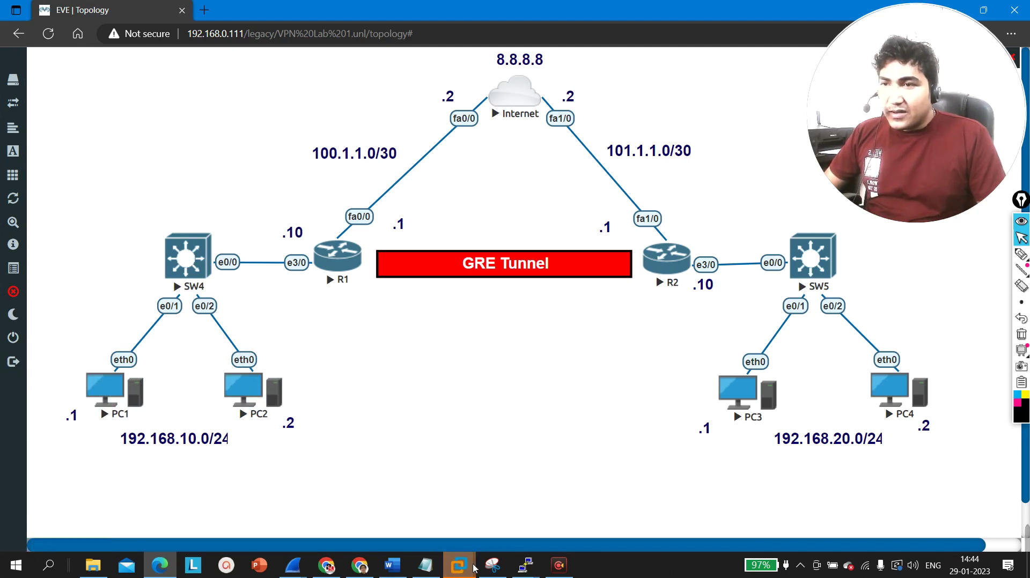
- Reopen PC1's console and compare its IP address and default gateway with the topology diagram
{"action": "left_click", "coordinate": [526, 565]}
{"action": "left_click", "coordinate": [162, 525]}
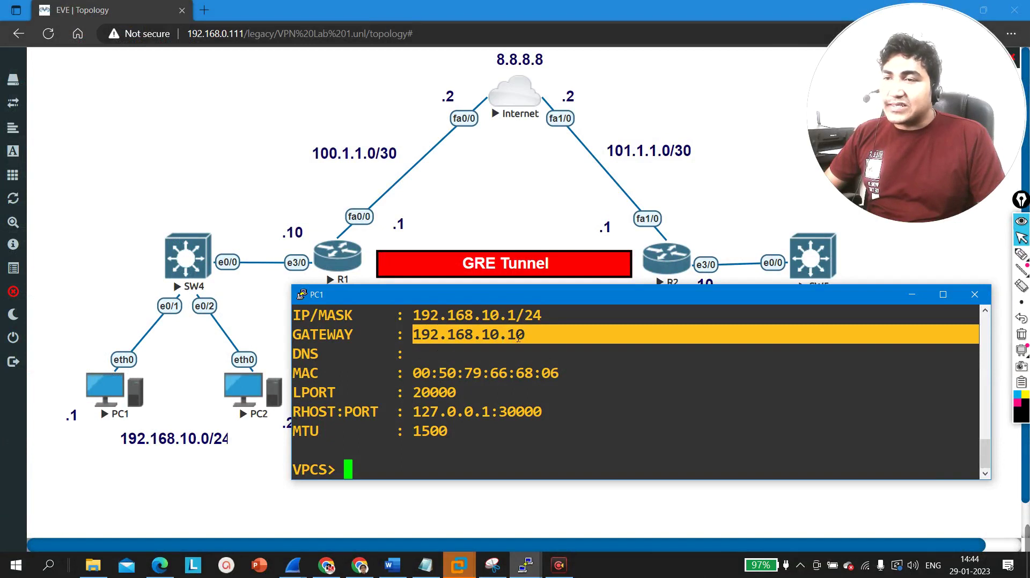
{"action": "left_click_drag", "start_coordinate": [534, 316], "coordinate": [489, 315]}
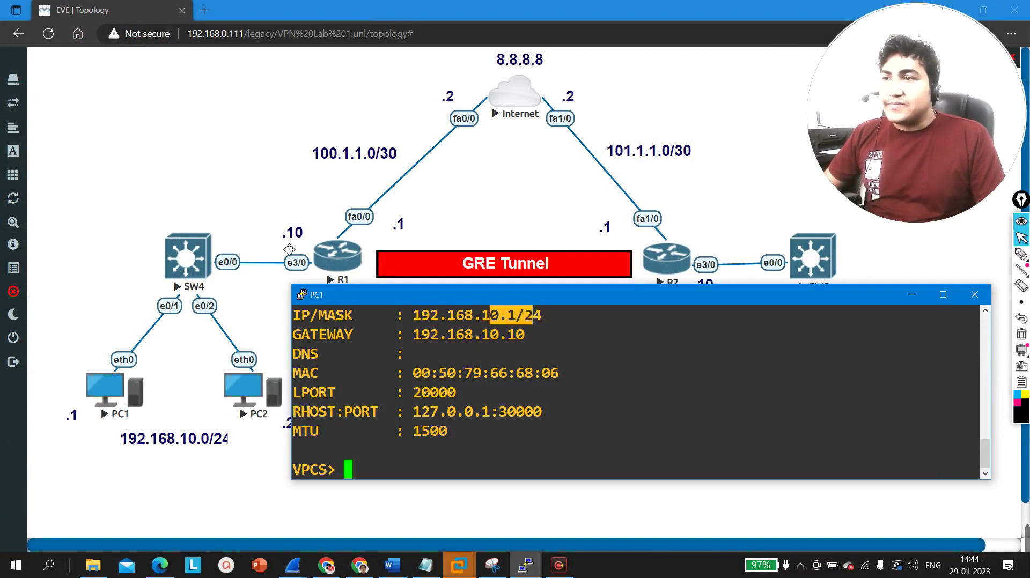
{"action": "left_click_drag", "start_coordinate": [413, 336], "coordinate": [533, 348]}
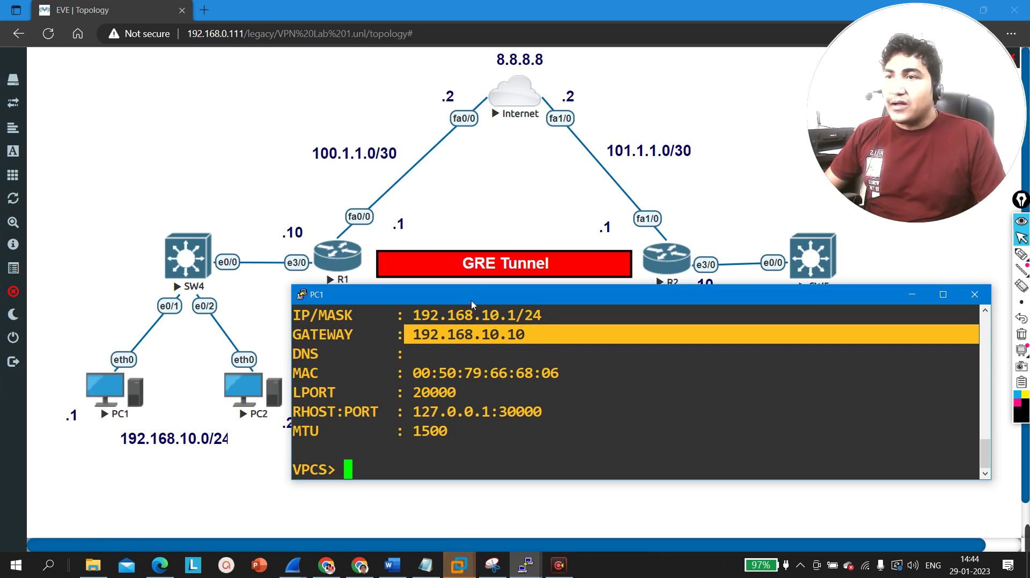
{"action": "left_click_drag", "start_coordinate": [471, 300], "coordinate": [500, 288]}
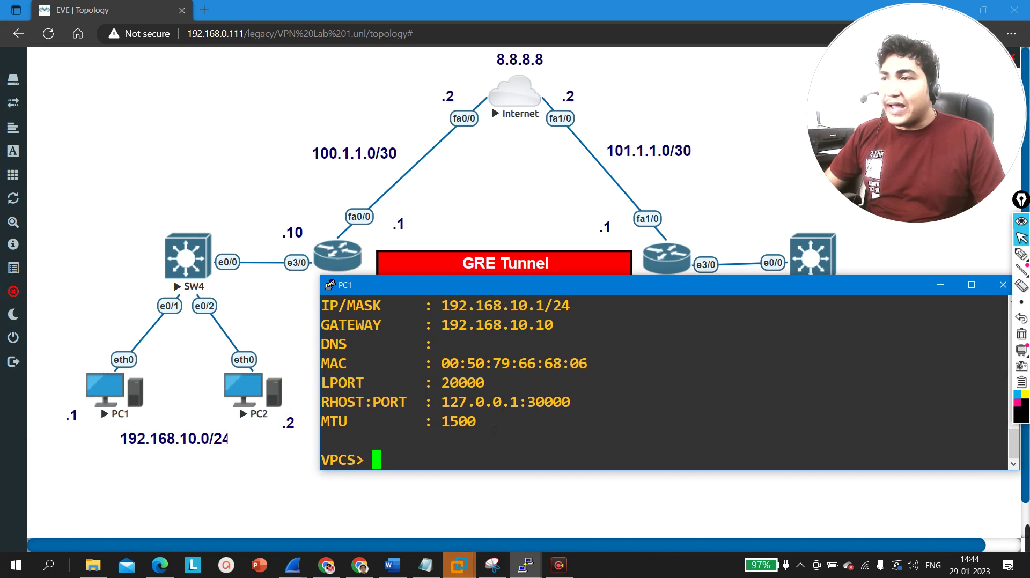
- Ping PC2 at 192.168.10.2 from PC1 to test connectivity inside the LAN
{"action": "key", "text": "Return"}
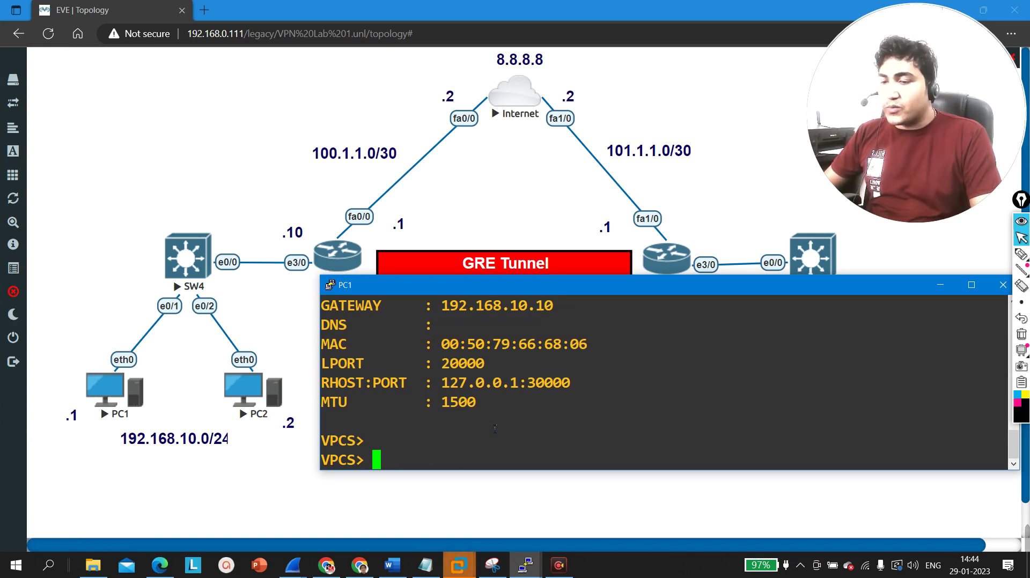
{"action": "type", "text": "ping "}
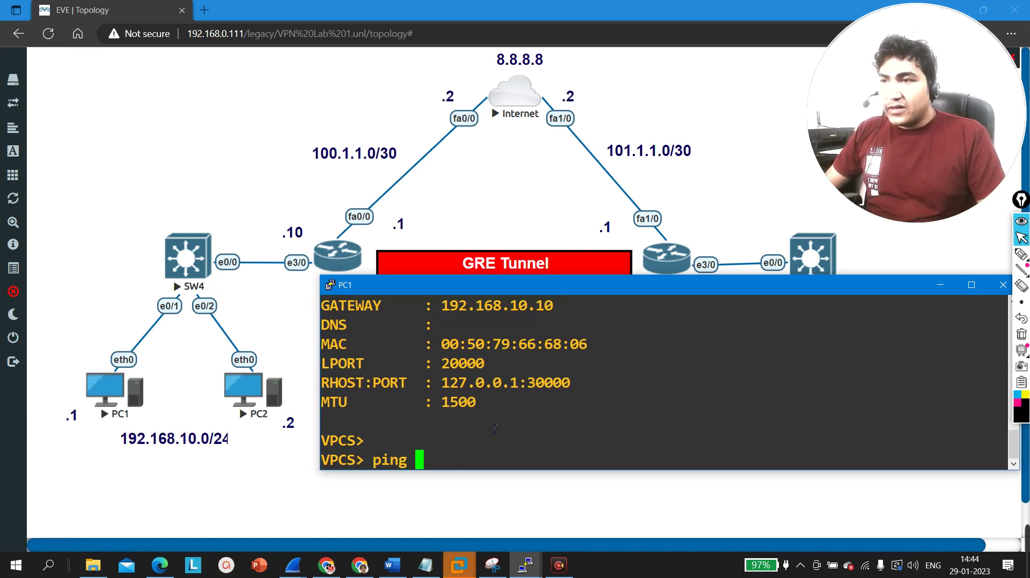
{"action": "type", "text": "192.16"}
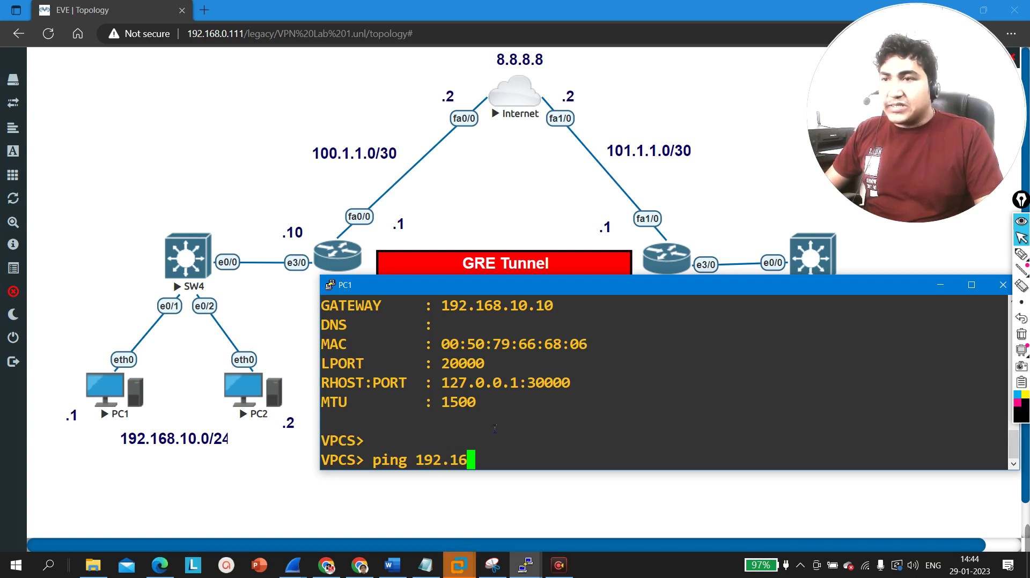
{"action": "type", "text": "8.10.2"}
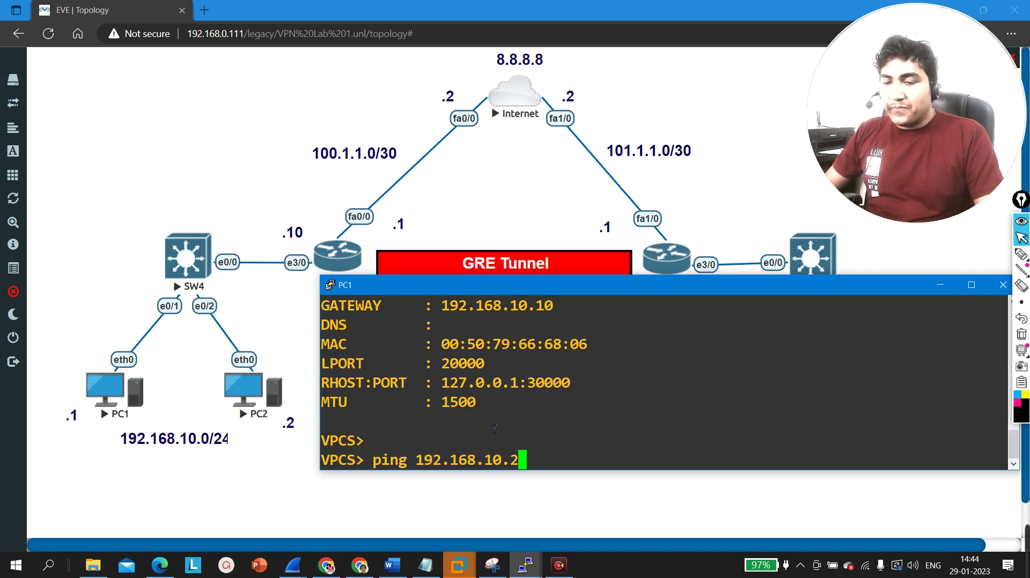
{"action": "key", "text": "Return"}
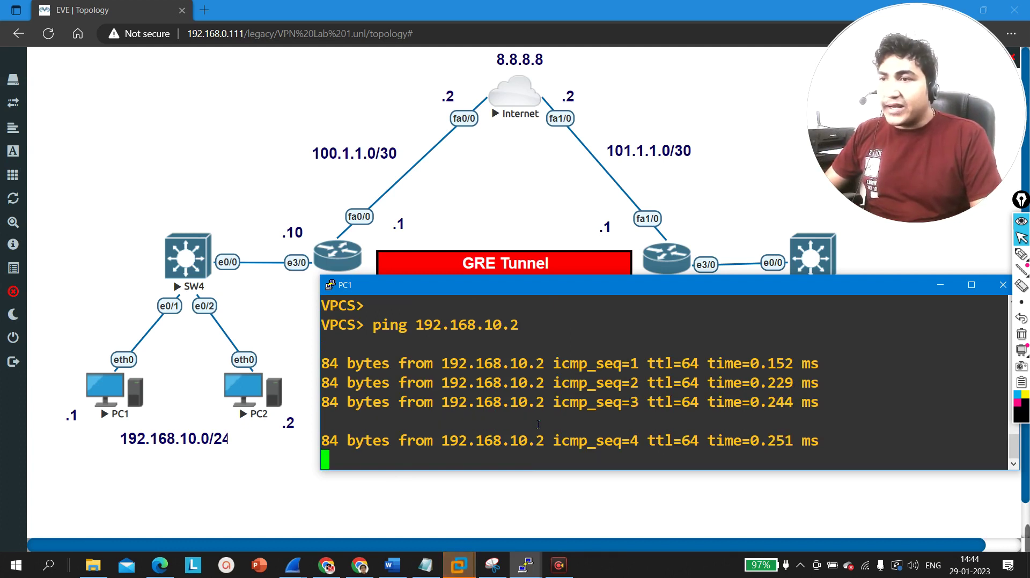
- Ping PC1's default gateway 192.168.10.10 on R1 and put the PC1 console away
{"action": "key", "text": "Return"}
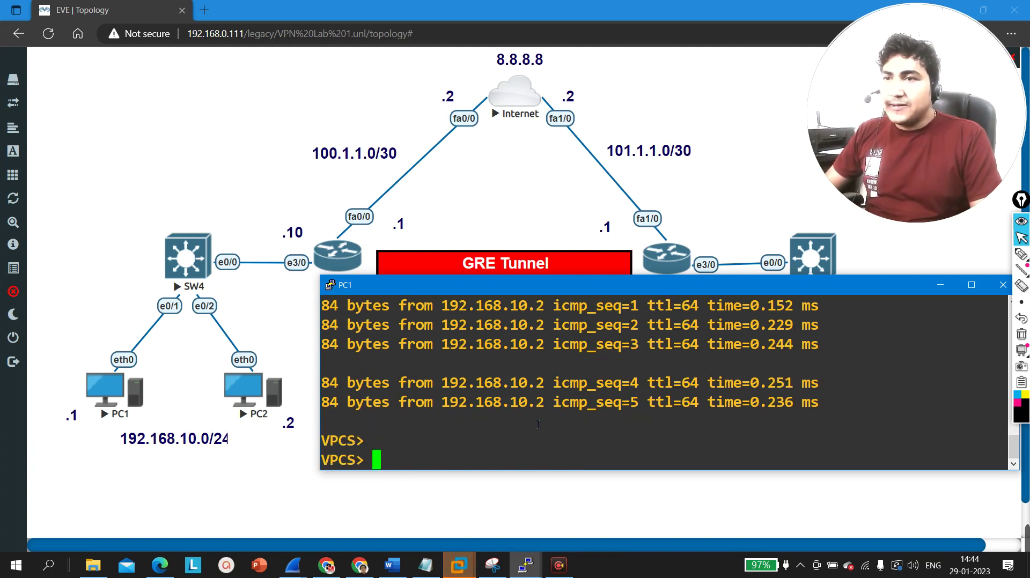
{"action": "key", "text": "Return"}
{"action": "type", "text": "ping"}
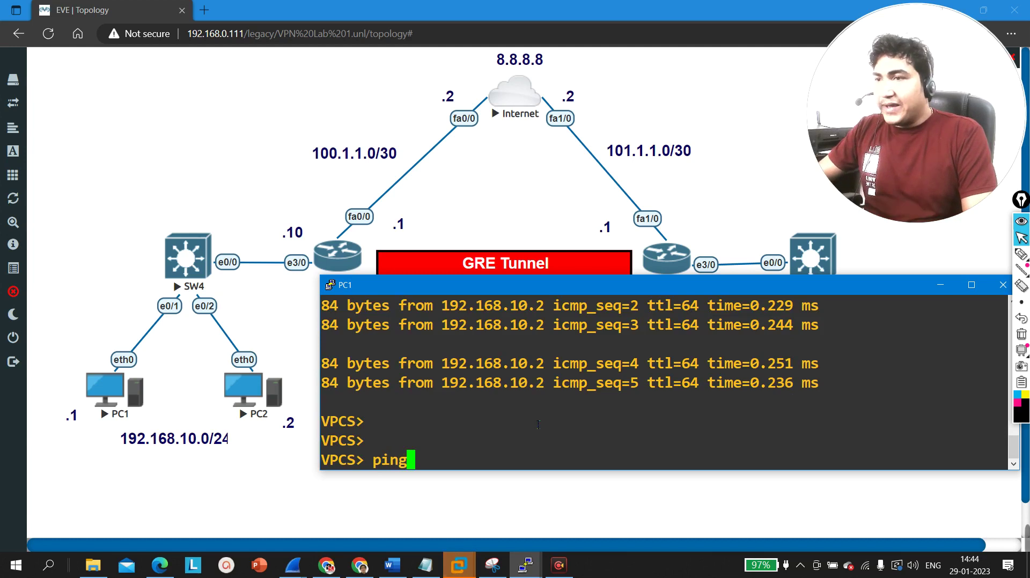
{"action": "type", "text": " 192.168.10.10"}
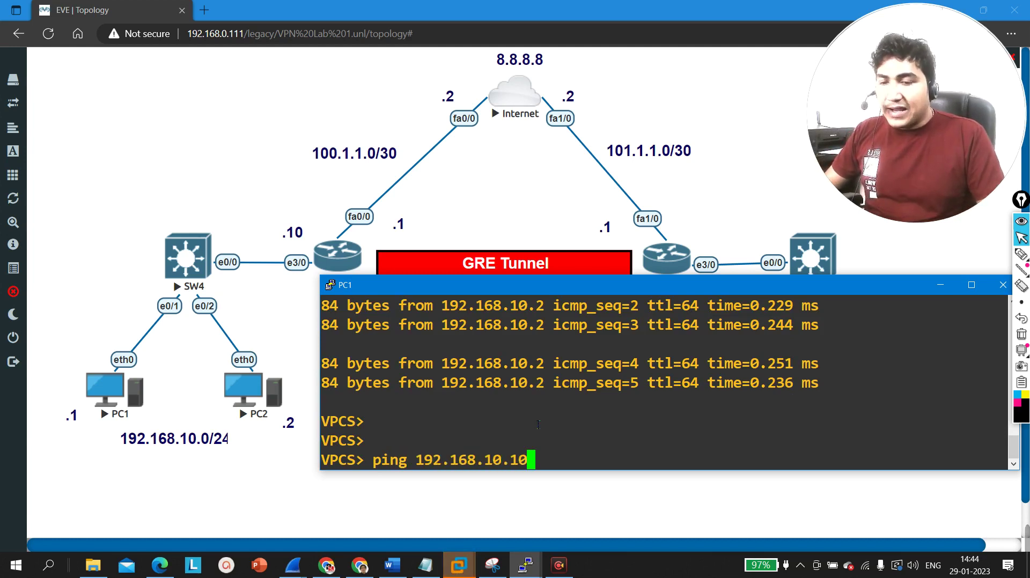
{"action": "key", "text": "Return"}
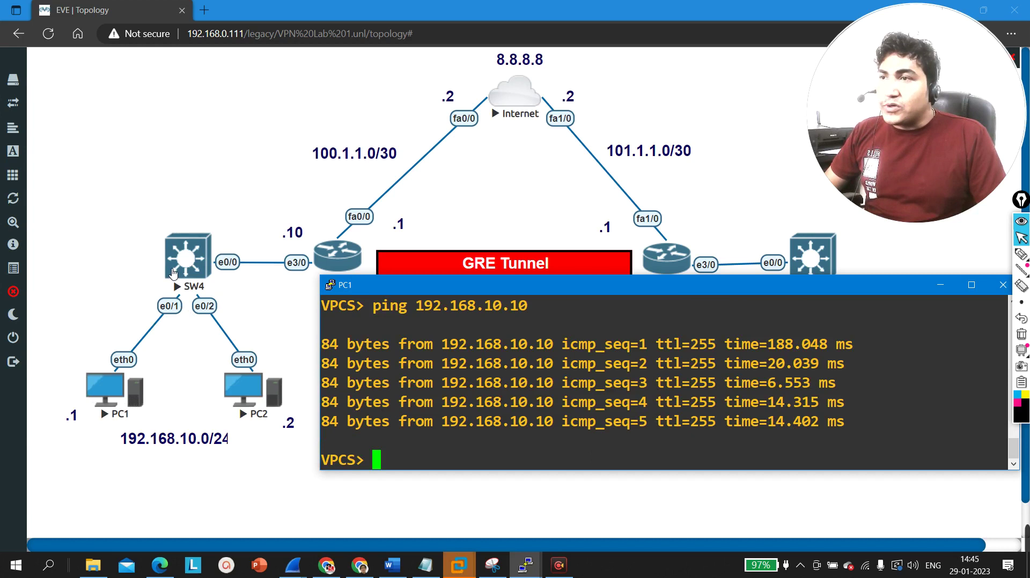
{"action": "left_click", "coordinate": [940, 285]}
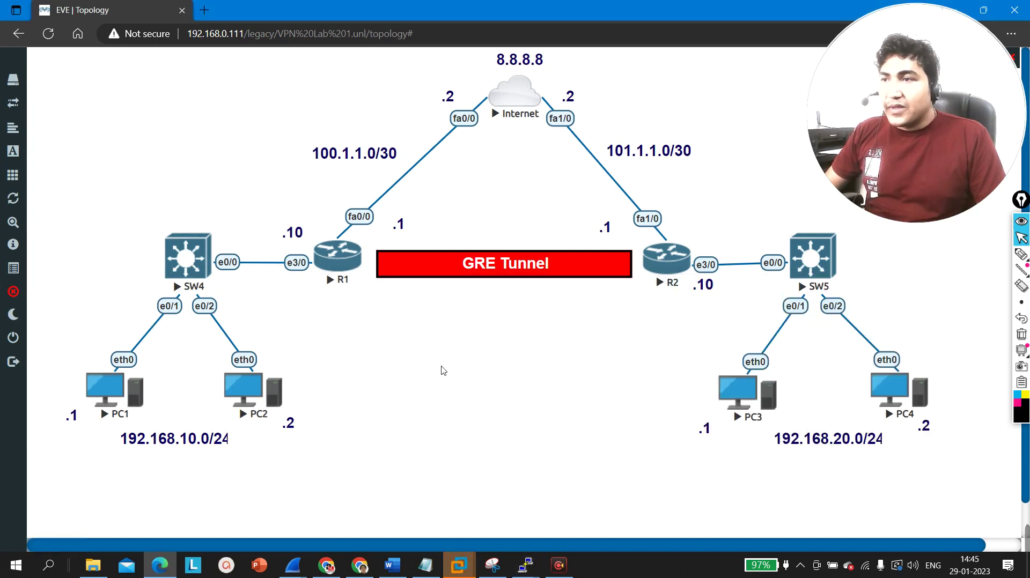
- Ping PC4 at 192.168.20.2 from PC3's console to test connectivity inside the second LAN
{"action": "mouse_move", "coordinate": [525, 564]}
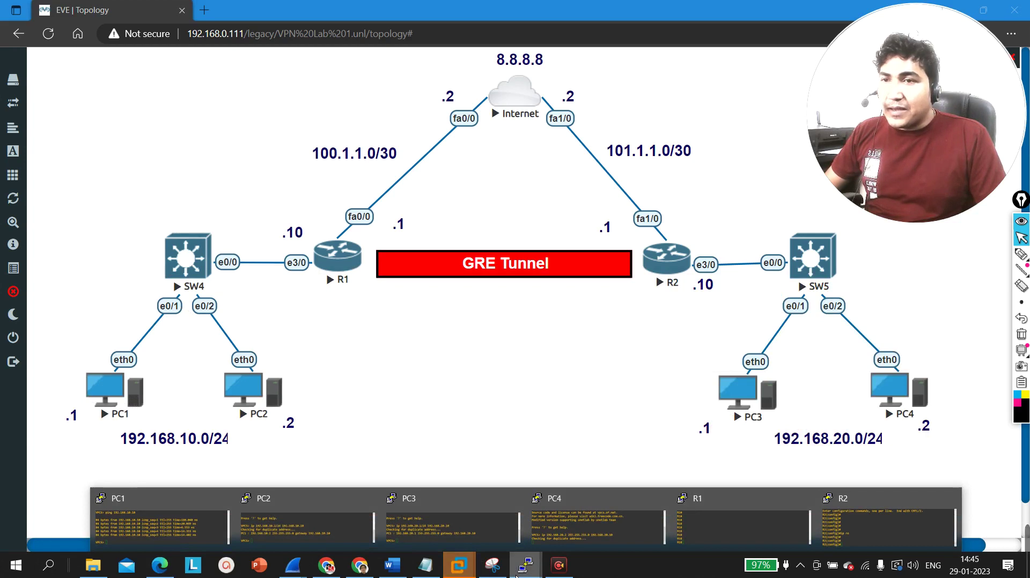
{"action": "left_click", "coordinate": [415, 493]}
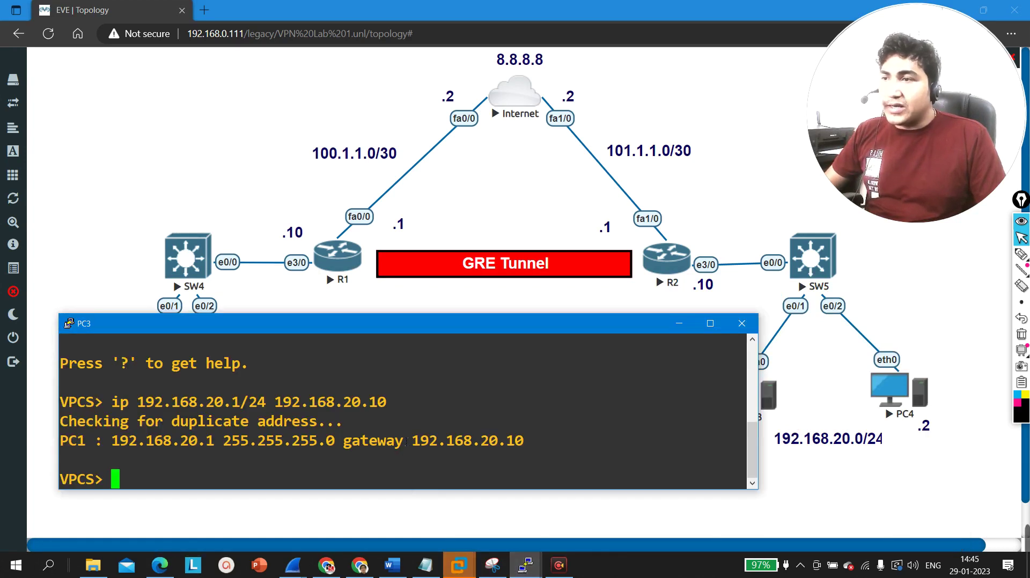
{"action": "key", "text": "Return"}
{"action": "type", "text": "ping "}
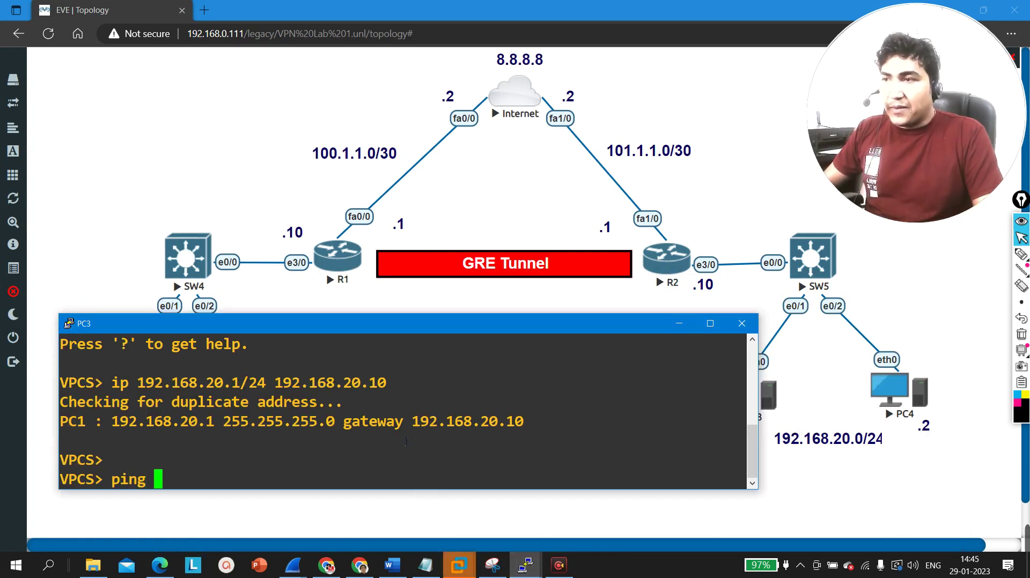
{"action": "type", "text": "192.168.20."}
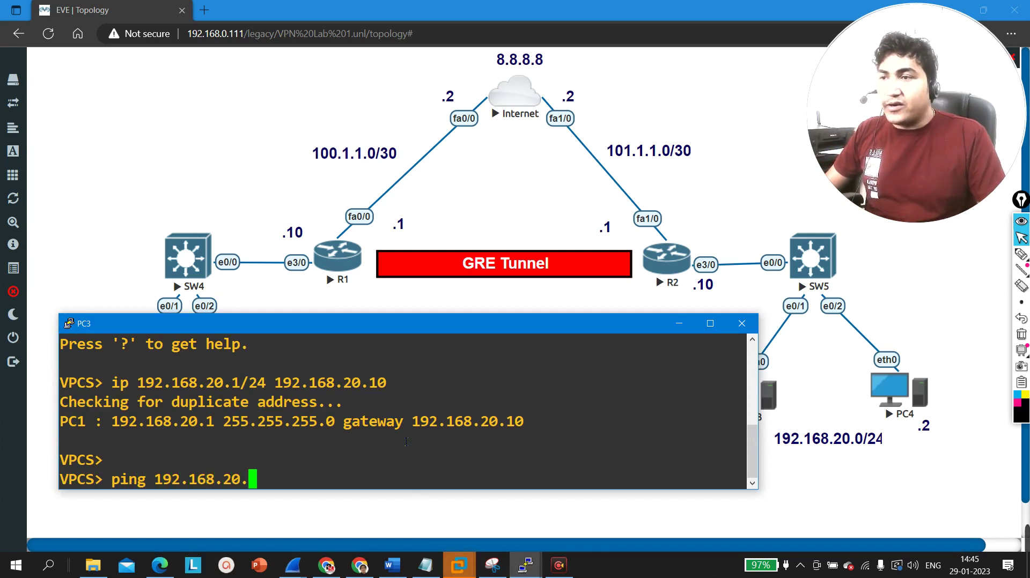
{"action": "type", "text": "2"}
{"action": "key", "text": "Return"}
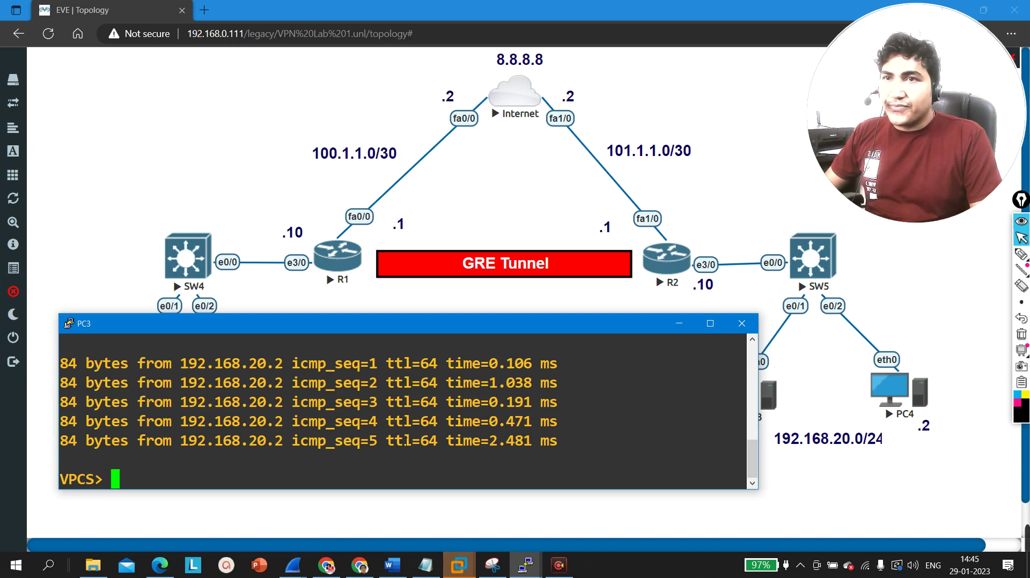
- Ping PC3's default gateway 192.168.20.10 on R2 and put the PC3 console away
{"action": "key", "text": "Return"}
{"action": "key", "text": "Up"}
{"action": "key", "text": "BackSpace"}
{"action": "key", "text": "BackSpace"}
{"action": "key", "text": "BackSpace"}
{"action": "type", "text": "0.10"}
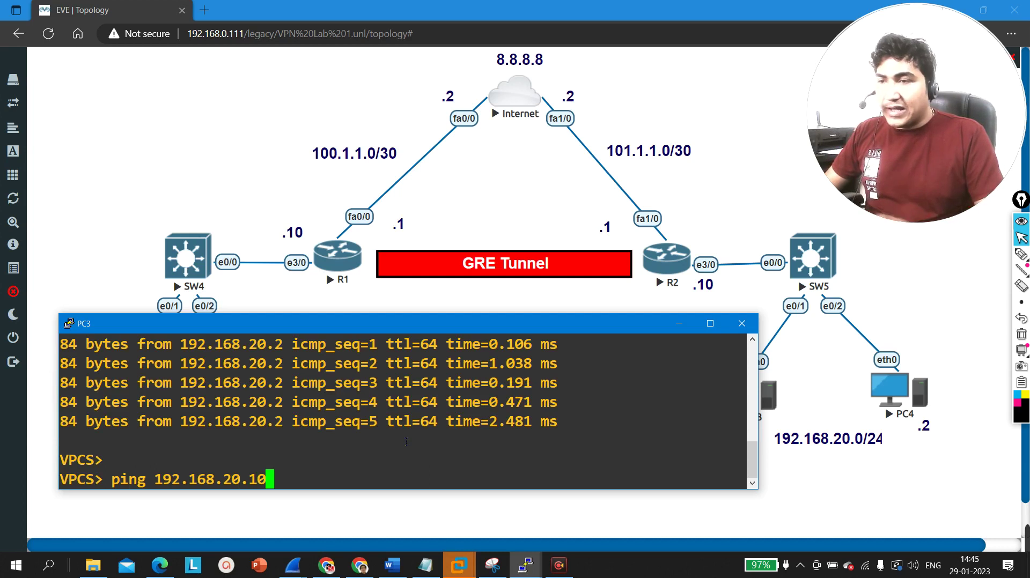
{"action": "key", "text": "Return"}
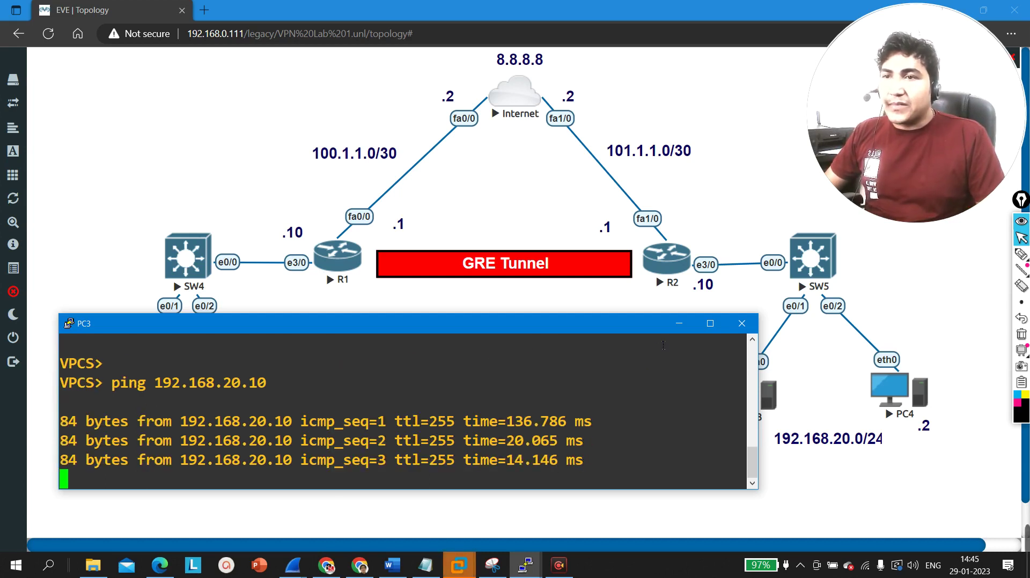
{"action": "left_click", "coordinate": [613, 298]}
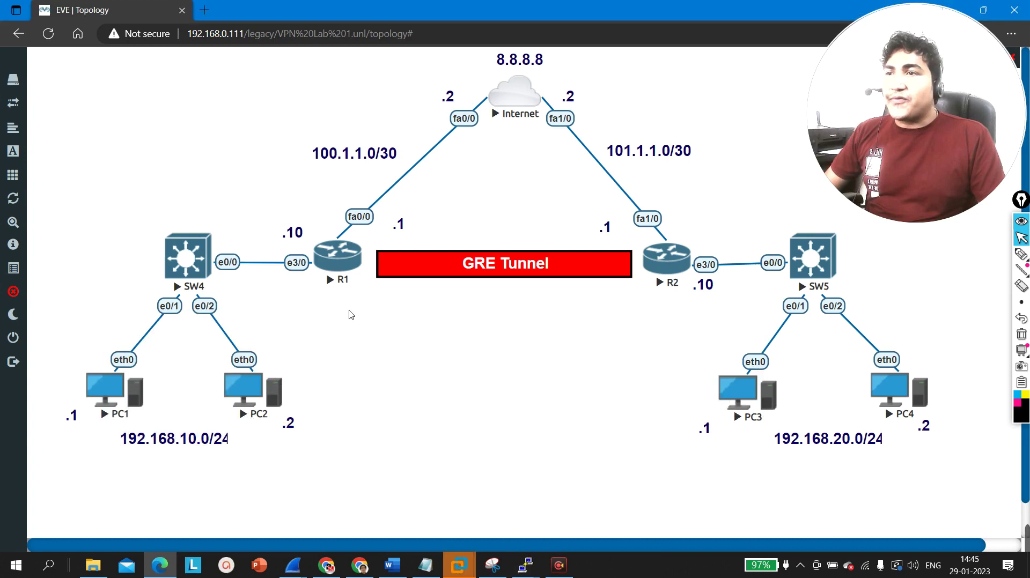
- List R1's addressed interfaces with "show ip int br | ex un" and check the FastEthernet0/0 and Ethernet3/0 entries
{"action": "mouse_move", "coordinate": [525, 565]}
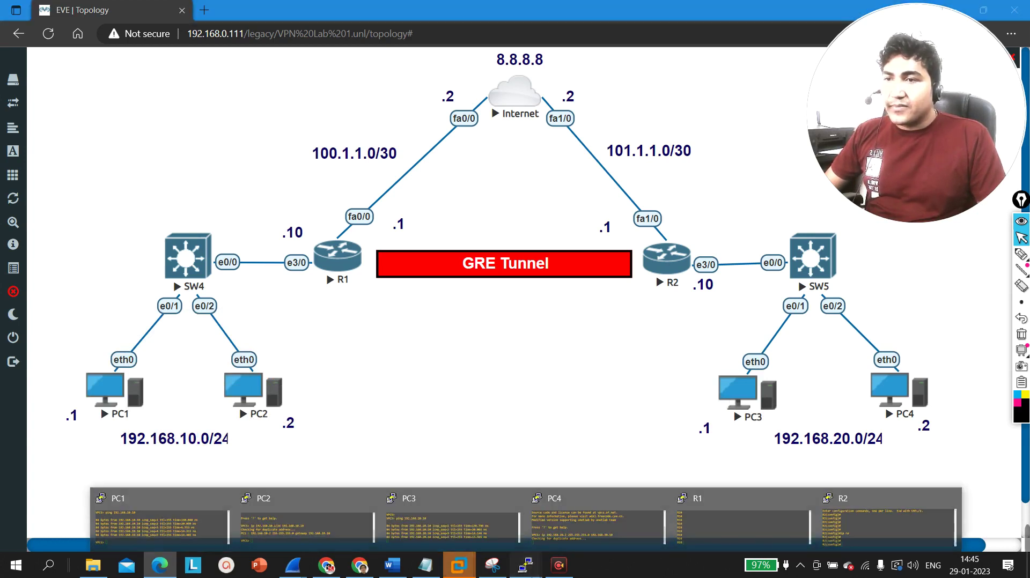
{"action": "left_click", "coordinate": [702, 521]}
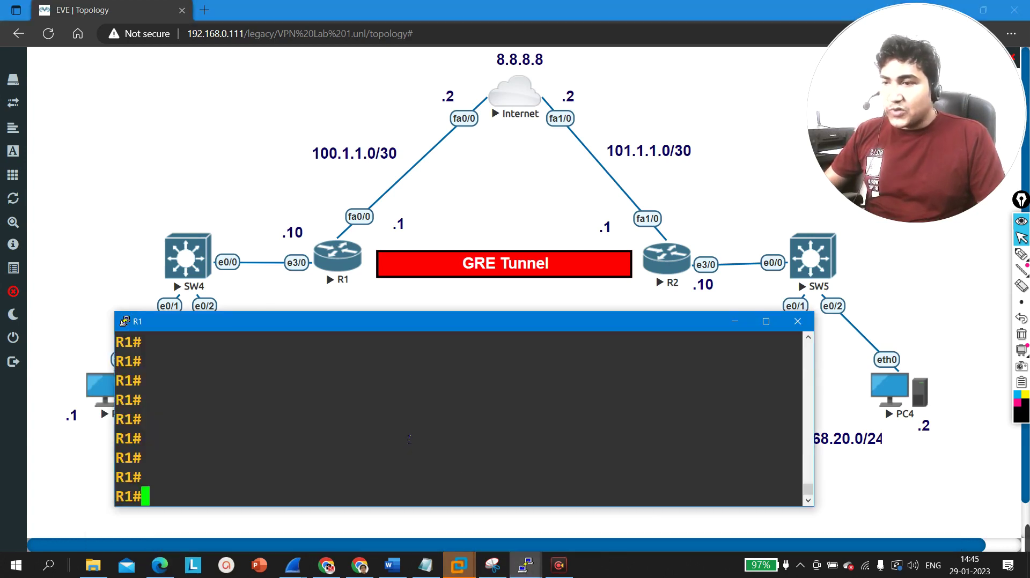
{"action": "type", "text": "sh"}
{"action": "key", "text": "Tab"}
{"action": "type", "text": "ip int br | ex un"}
{"action": "key", "text": "Return"}
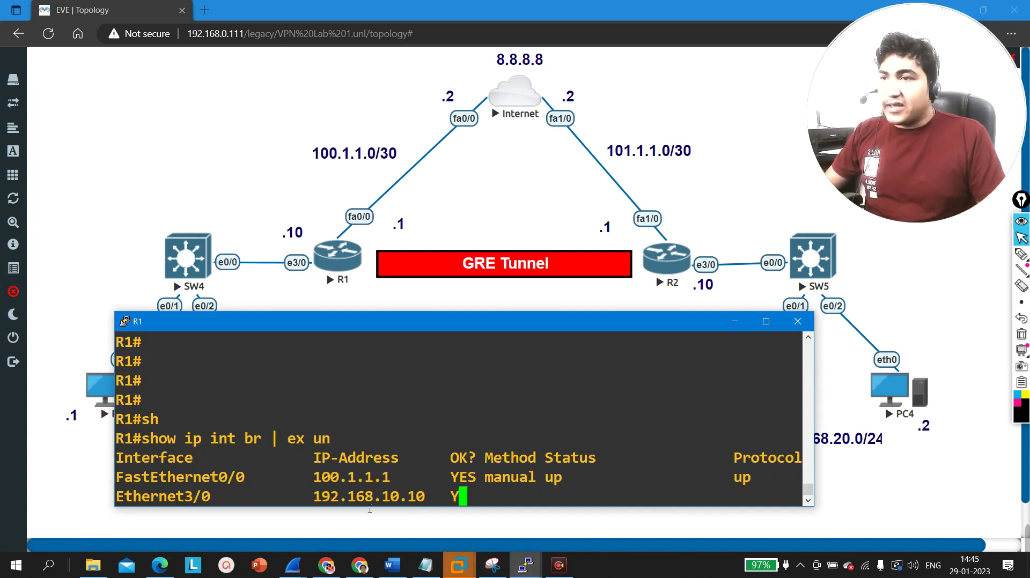
{"action": "left_click_drag", "start_coordinate": [185, 438], "coordinate": [763, 452]}
{"action": "left_click_drag", "start_coordinate": [172, 459], "coordinate": [688, 472]}
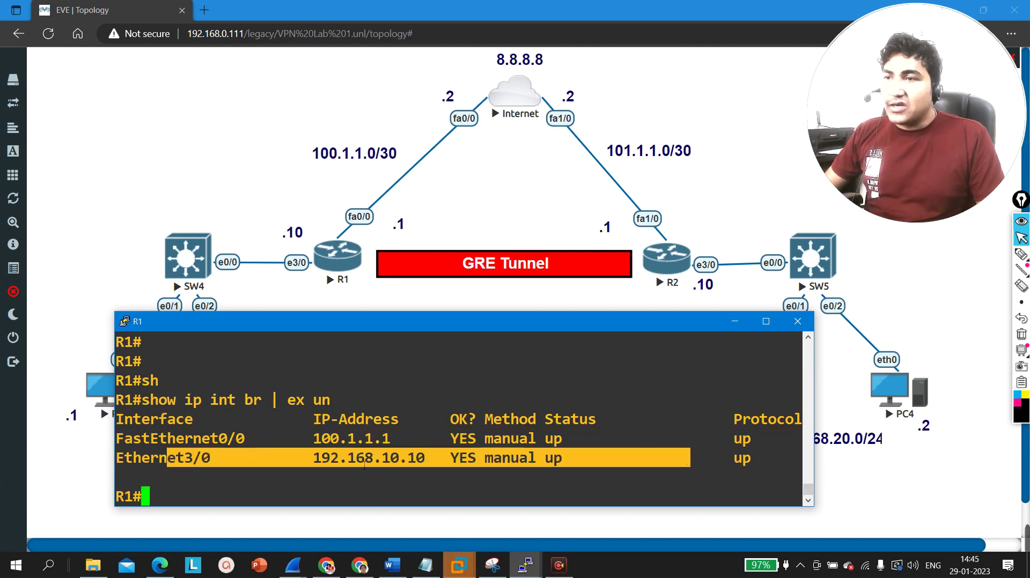
{"action": "left_click_drag", "start_coordinate": [313, 439], "coordinate": [392, 436]}
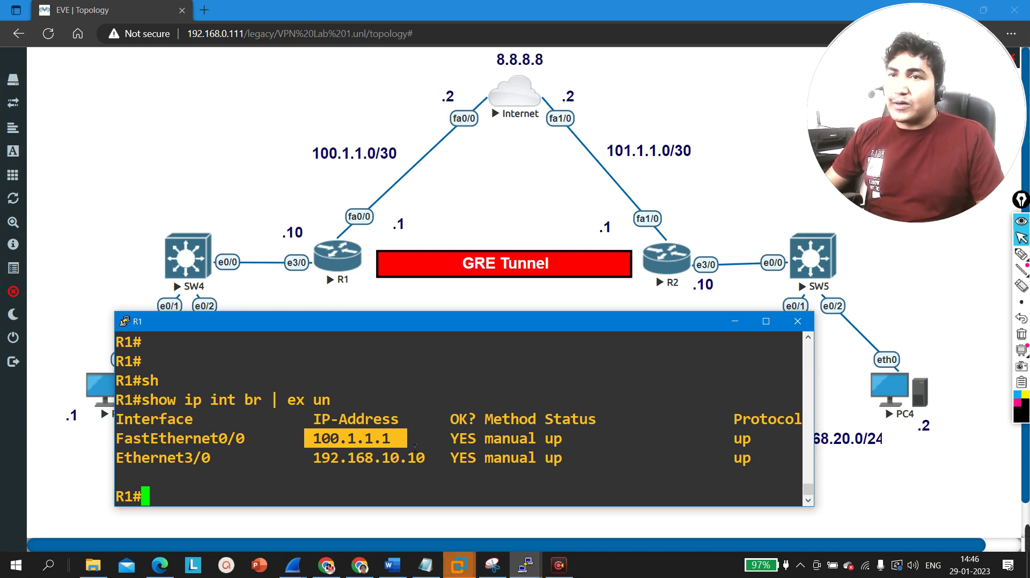
- Ping the Internet router at 100.1.1.2 from R1 and put the R1 console away
{"action": "left_click", "coordinate": [414, 446]}
{"action": "key", "text": "Return"}
{"action": "type", "text": "p"}
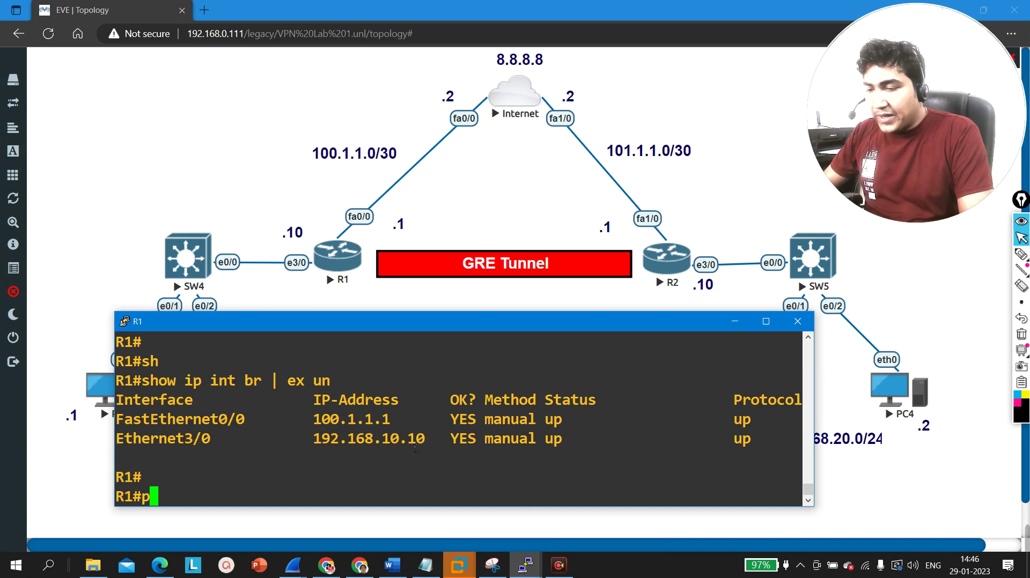
{"action": "type", "text": "ing 100."}
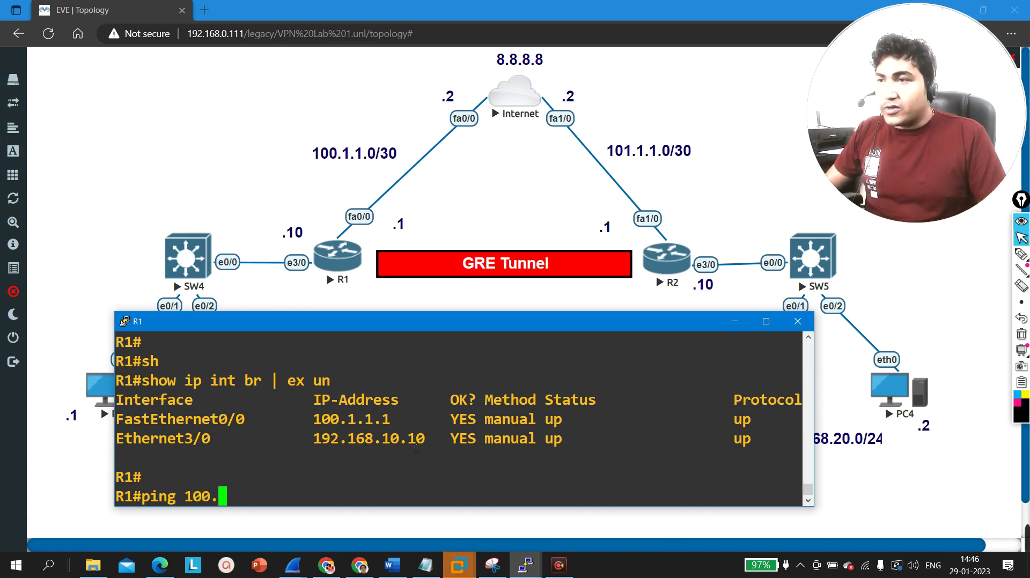
{"action": "type", "text": "1.1.2"}
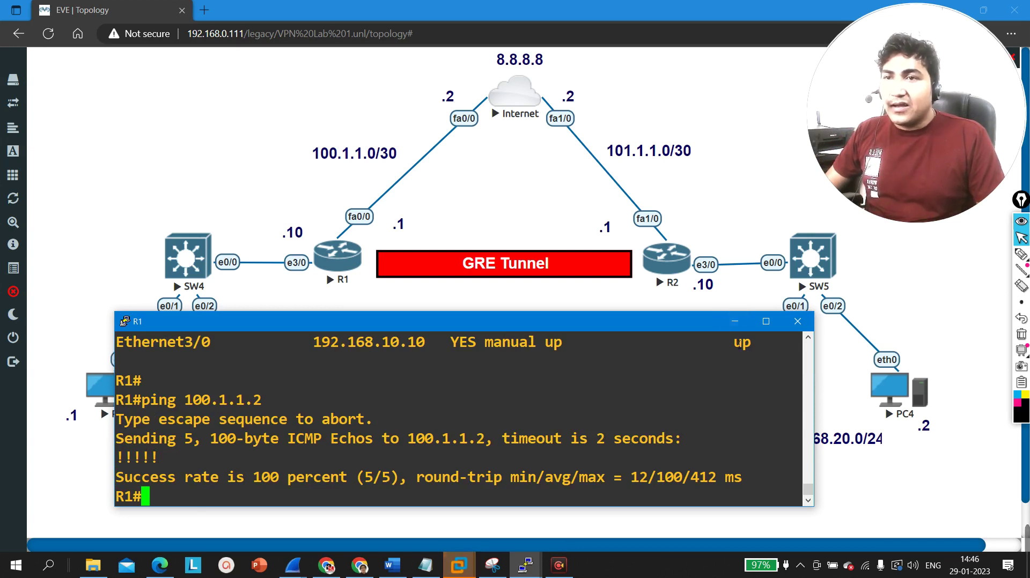
{"action": "left_click", "coordinate": [734, 321]}
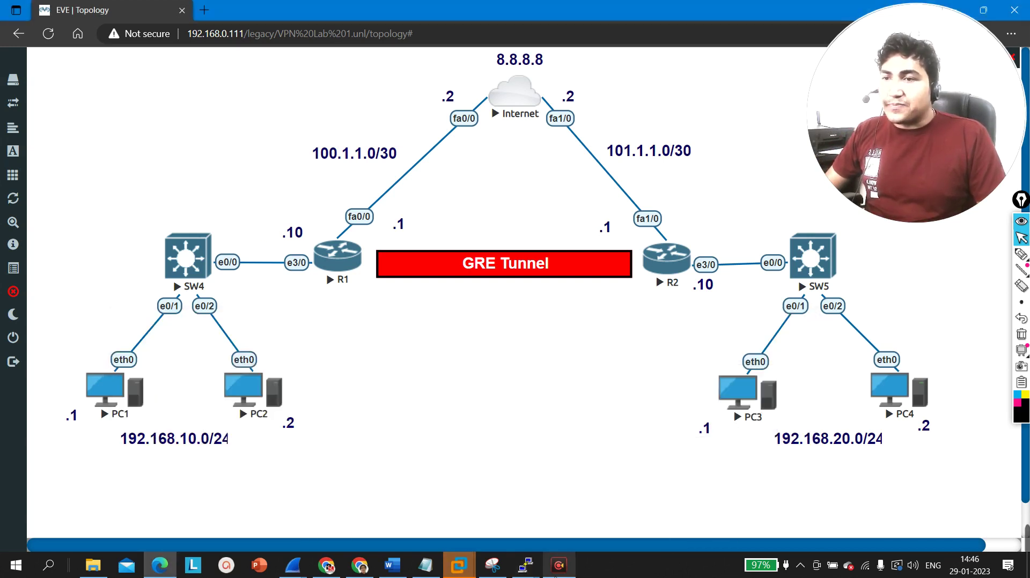
- Bring up R2's console and leave global configuration mode for the privileged prompt
{"action": "left_click", "coordinate": [525, 565]}
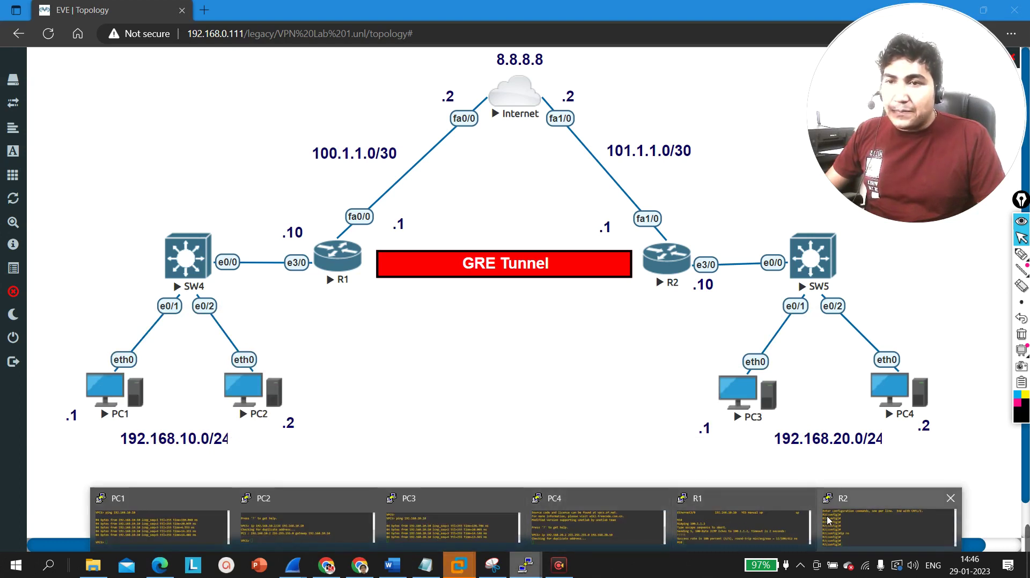
{"action": "left_click", "coordinate": [885, 523]}
{"action": "key", "text": "Return"}
{"action": "key", "text": "ctrl+z"}
{"action": "key", "text": "Return"}
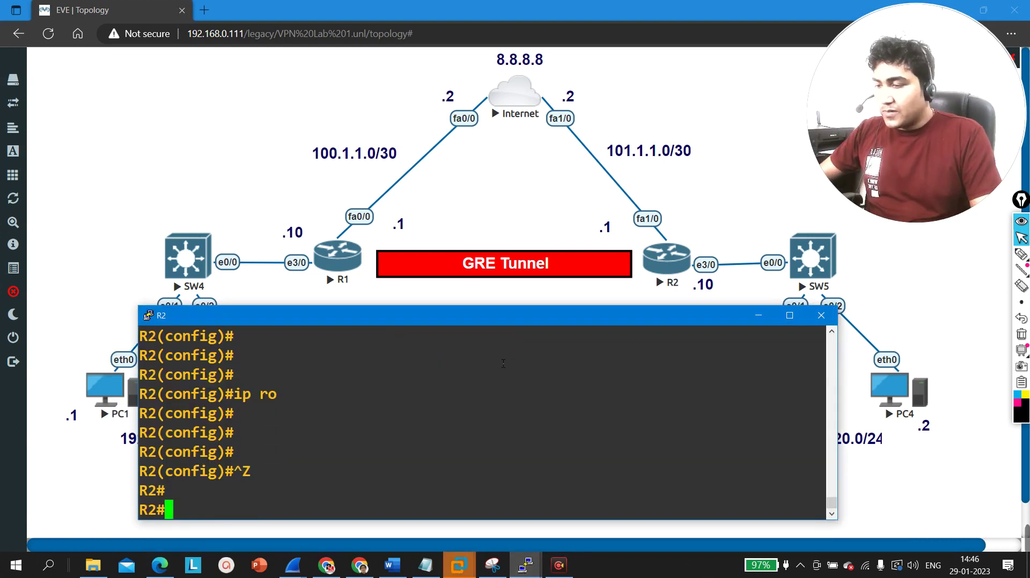
{"action": "key", "text": "Return"}
{"action": "key", "text": "Return"}
- List R2's addressed interfaces with "show ip int br | ex un" and check the FastEthernet1/0 and Ethernet3/0 entries
{"action": "type", "text": "show "}
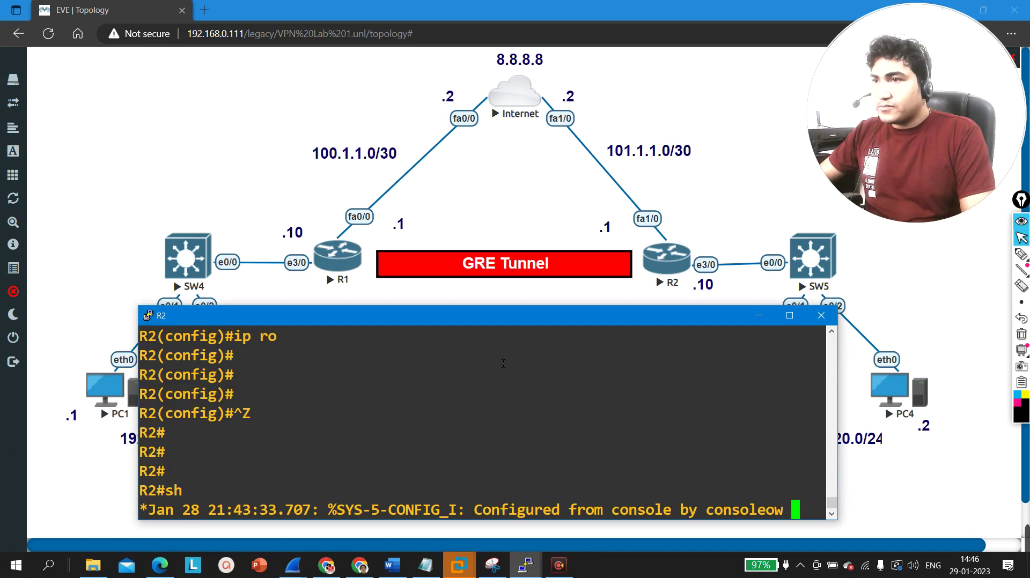
{"action": "type", "text": "ip in"}
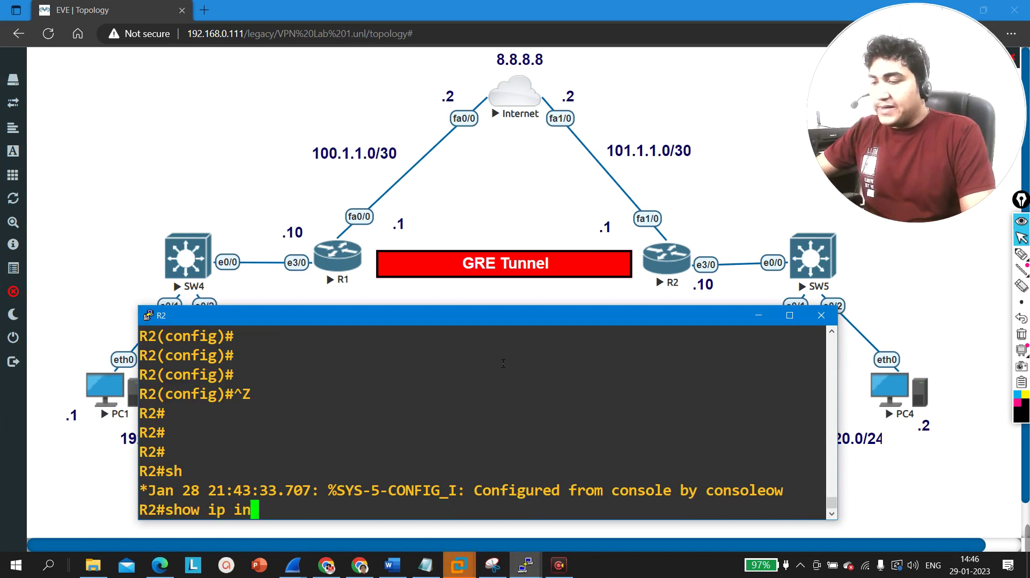
{"action": "type", "text": "t br "}
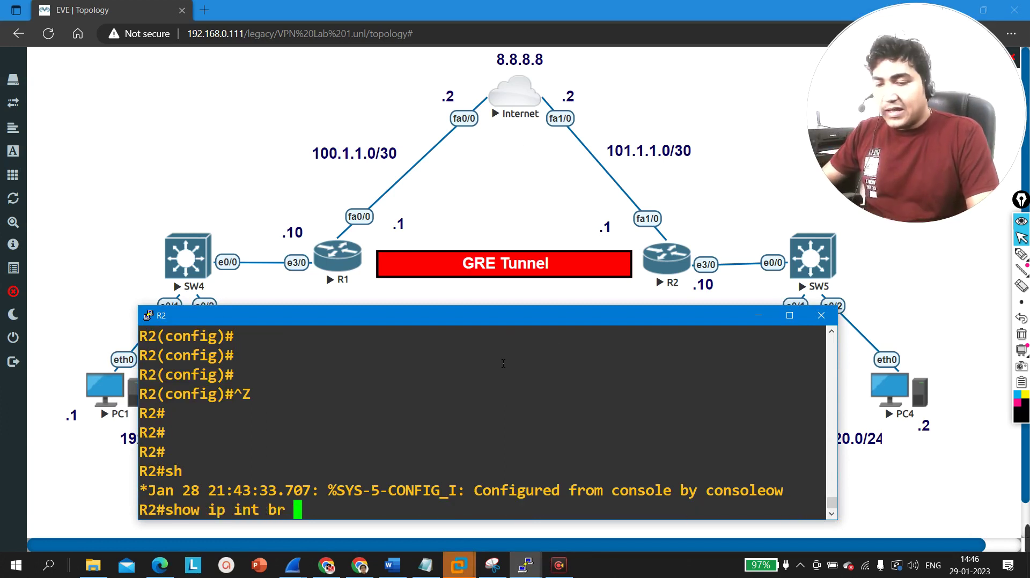
{"action": "type", "text": "| ex un"}
{"action": "key", "text": "Return"}
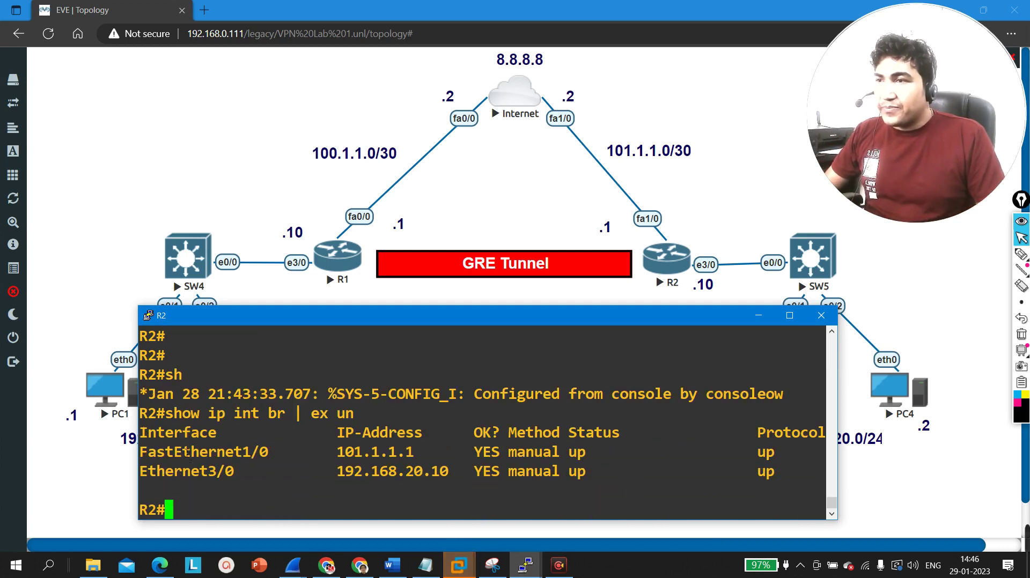
{"action": "left_click_drag", "start_coordinate": [185, 456], "coordinate": [410, 452]}
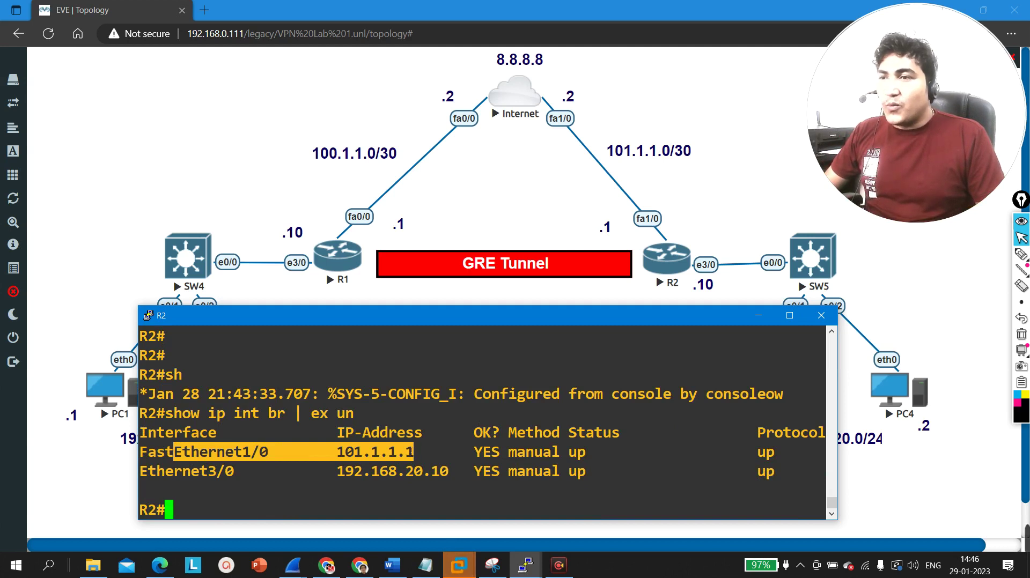
{"action": "left_click_drag", "start_coordinate": [427, 453], "coordinate": [563, 464]}
{"action": "left_click_drag", "start_coordinate": [183, 482], "coordinate": [443, 486]}
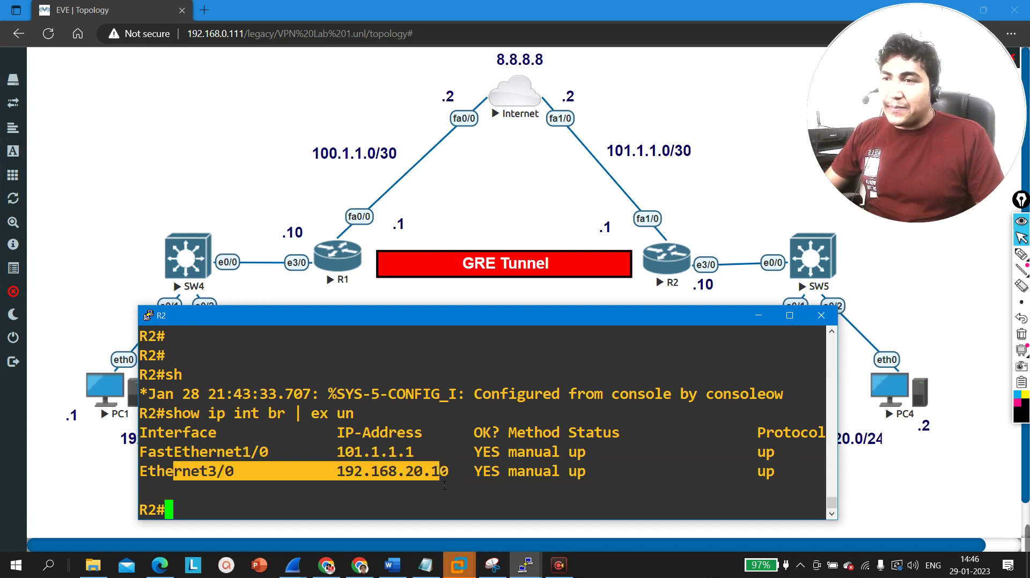
- Ping the Internet router at 101.1.1.2 from R2 to test its WAN link
{"action": "left_click", "coordinate": [472, 481]}
{"action": "type", "text": "p"}
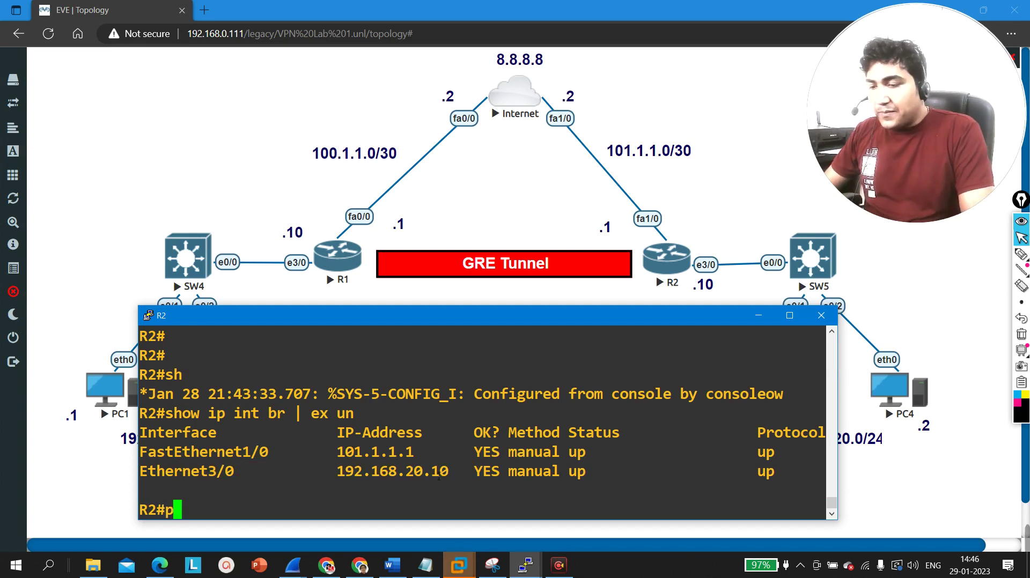
{"action": "type", "text": "ing 192.168."}
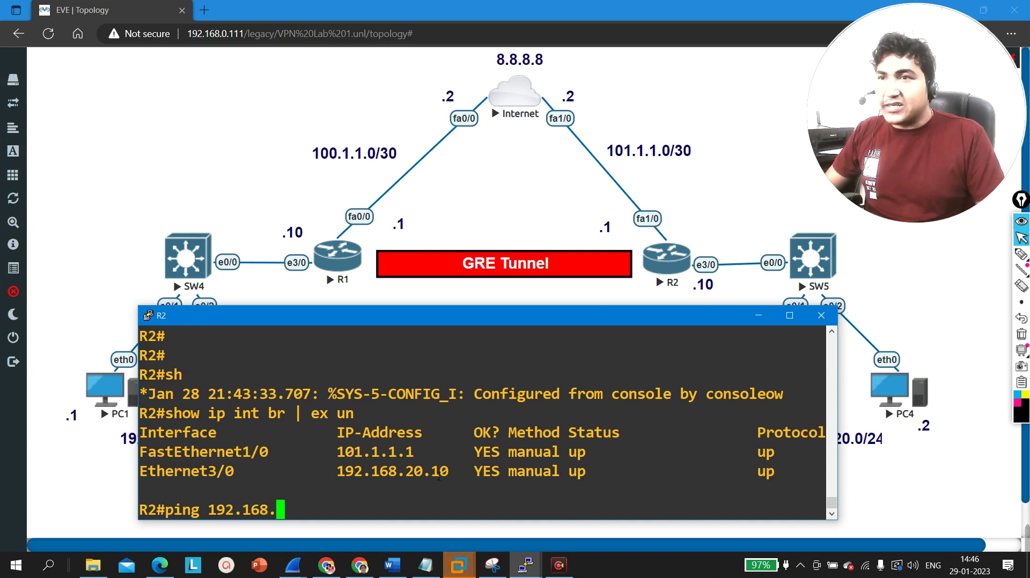
{"action": "key", "text": "BackSpace"}
{"action": "key", "text": "BackSpace"}
{"action": "key", "text": "BackSpace"}
{"action": "key", "text": "BackSpace"}
{"action": "key", "text": "BackSpace"}
{"action": "key", "text": "BackSpace"}
{"action": "key", "text": "BackSpace"}
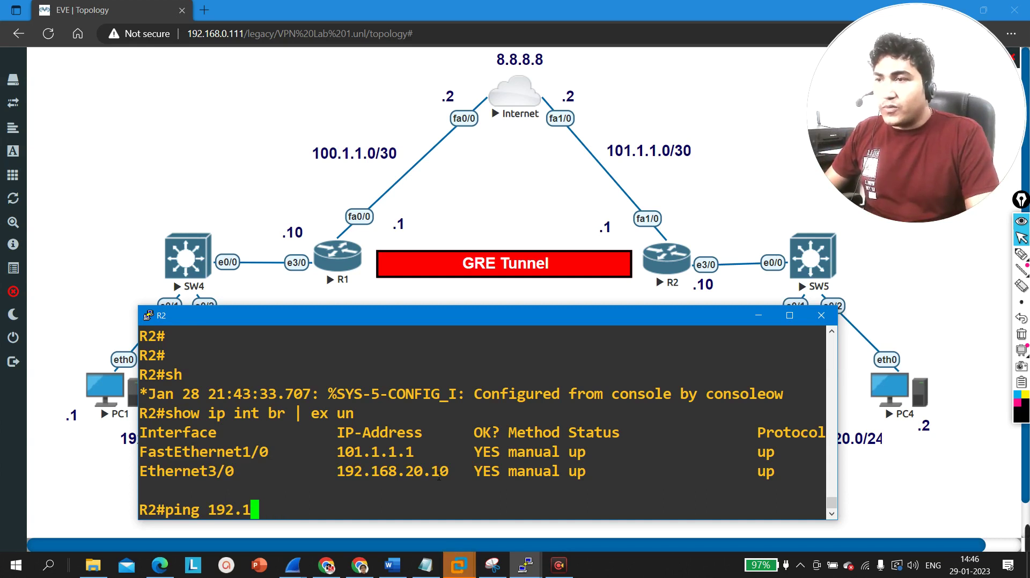
{"action": "type", "text": "01.1.1.2"}
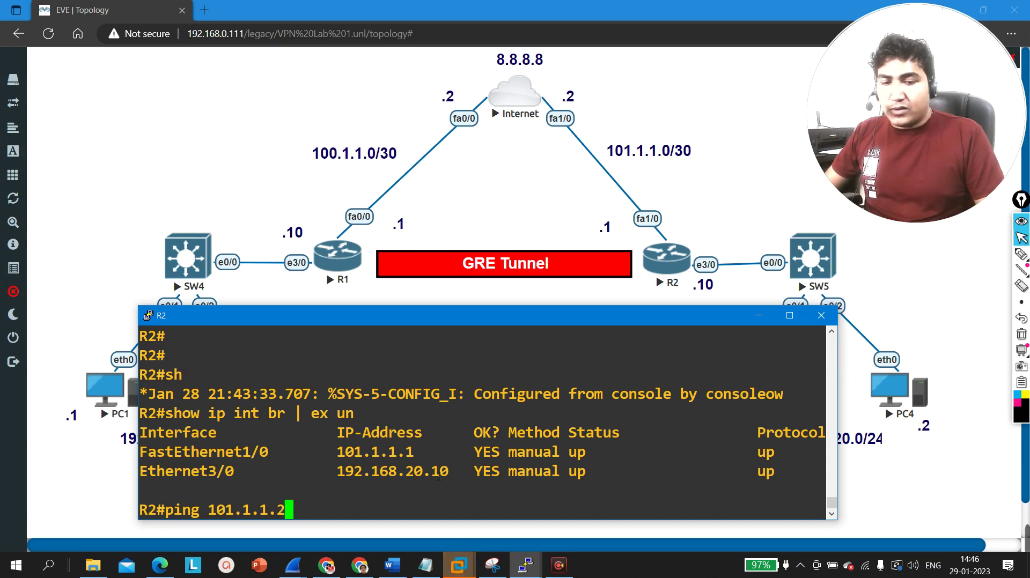
{"action": "key", "text": "Return"}
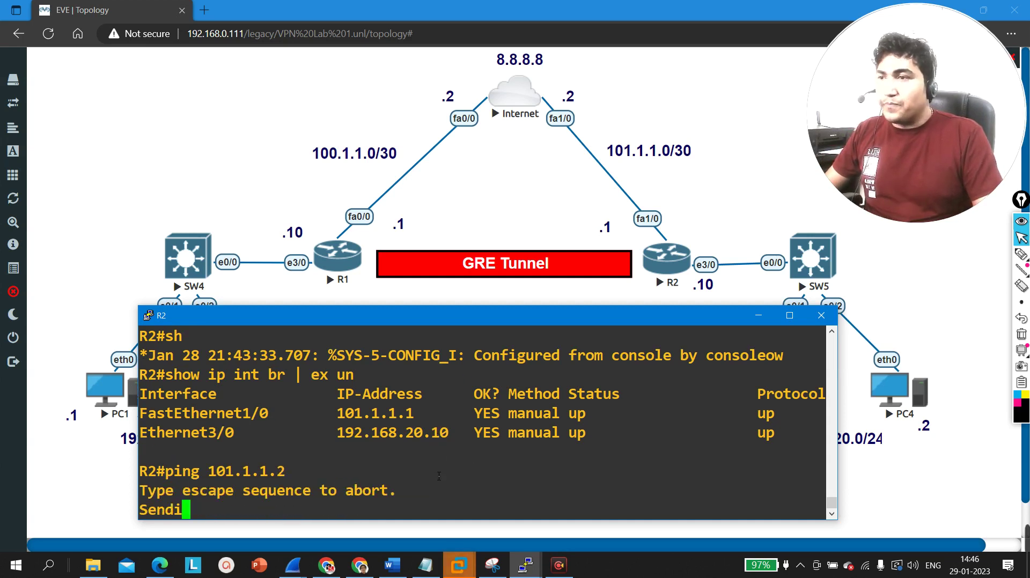
- Ping 8.8.8.8 from R2 to test reachability of the Internet address
{"action": "key", "text": "Return"}
{"action": "key", "text": "Return"}
{"action": "key", "text": "Return"}
{"action": "key", "text": "Return"}
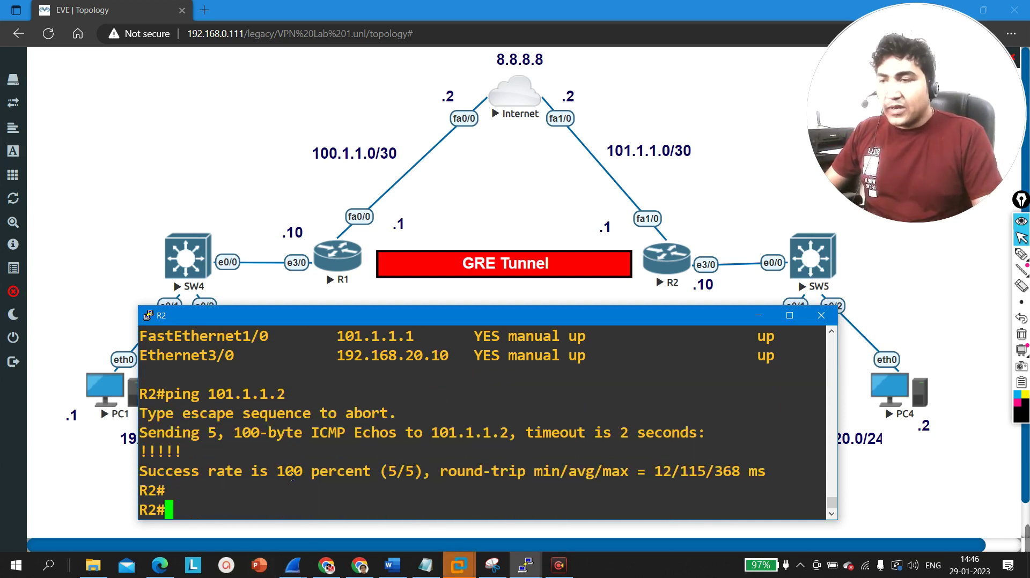
{"action": "type", "text": "ping"}
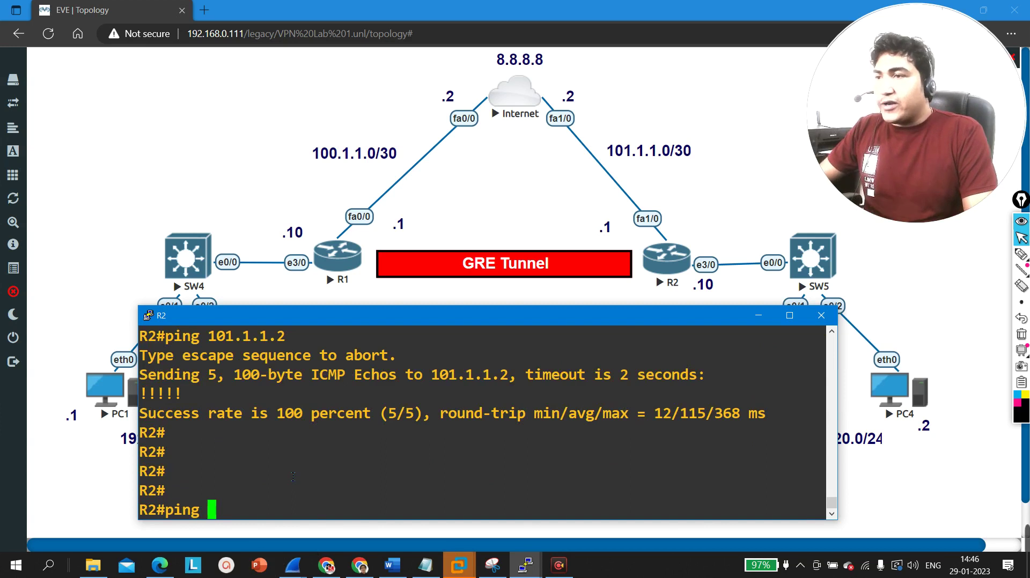
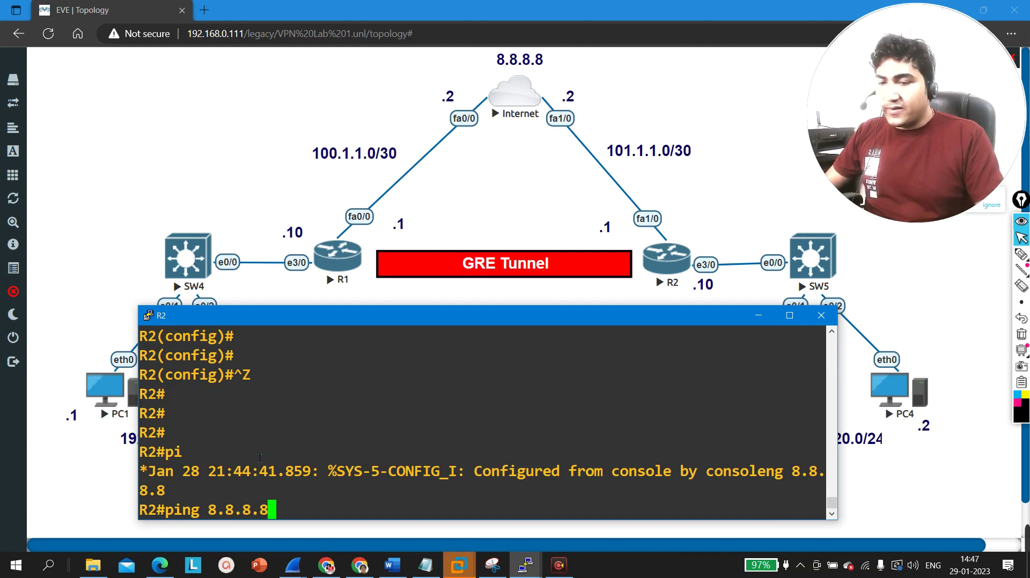
{"action": "key", "text": "Return"}
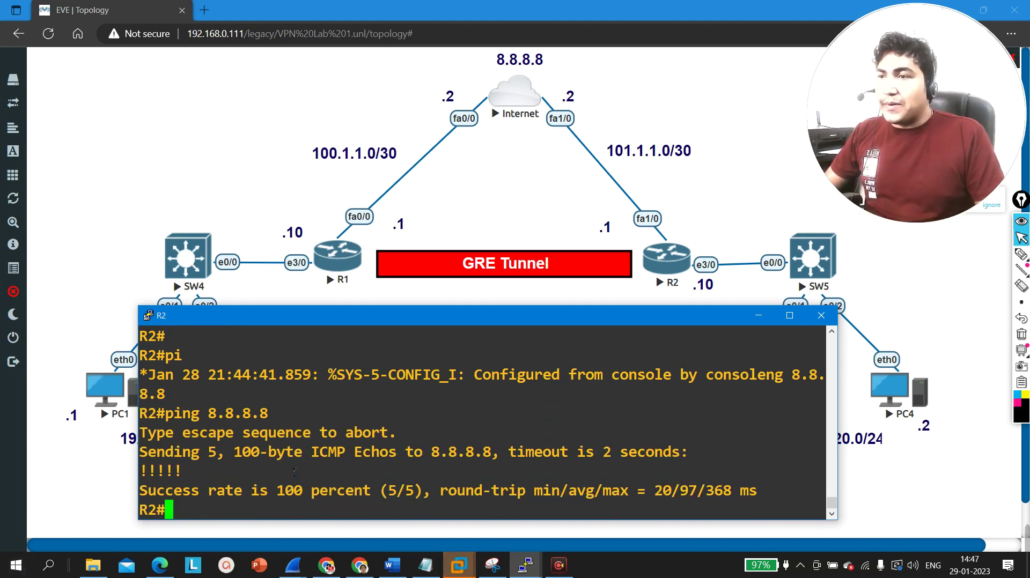
- Ping 8.8.8.8 from R2 with e3/0 as the source interface to test reachability from the LAN side
{"action": "key", "text": "Return"}
{"action": "key", "text": "Up"}
{"action": "type", "text": "so"}
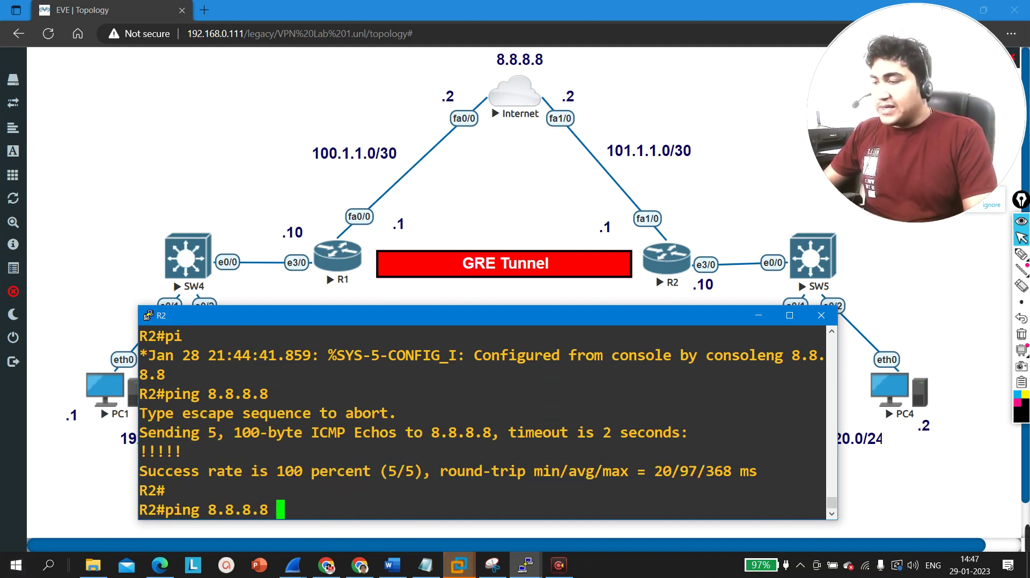
{"action": "key", "text": "Tab"}
{"action": "type", "text": "f"}
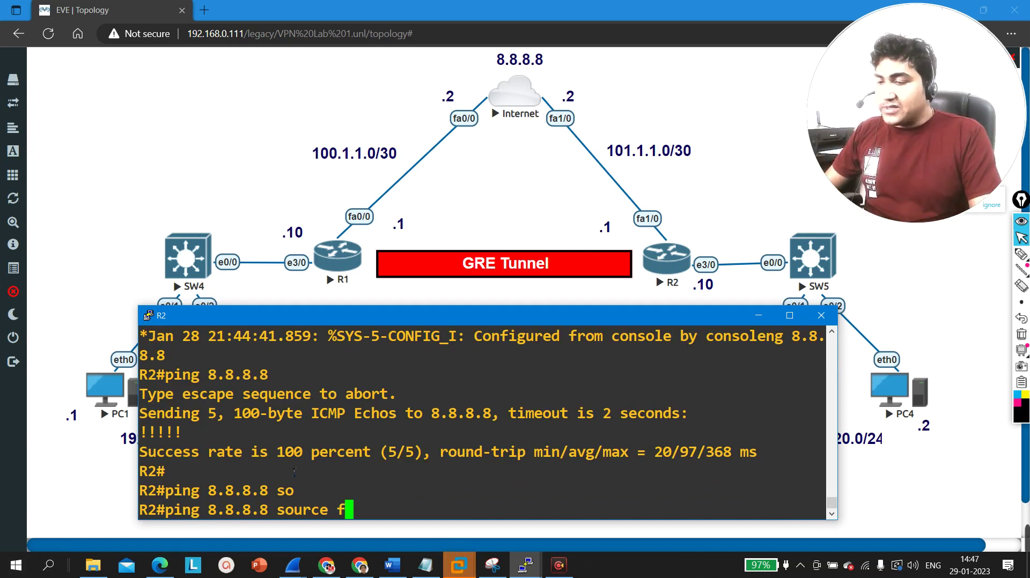
{"action": "key", "text": "BackSpace"}
{"action": "type", "text": "e3/0"}
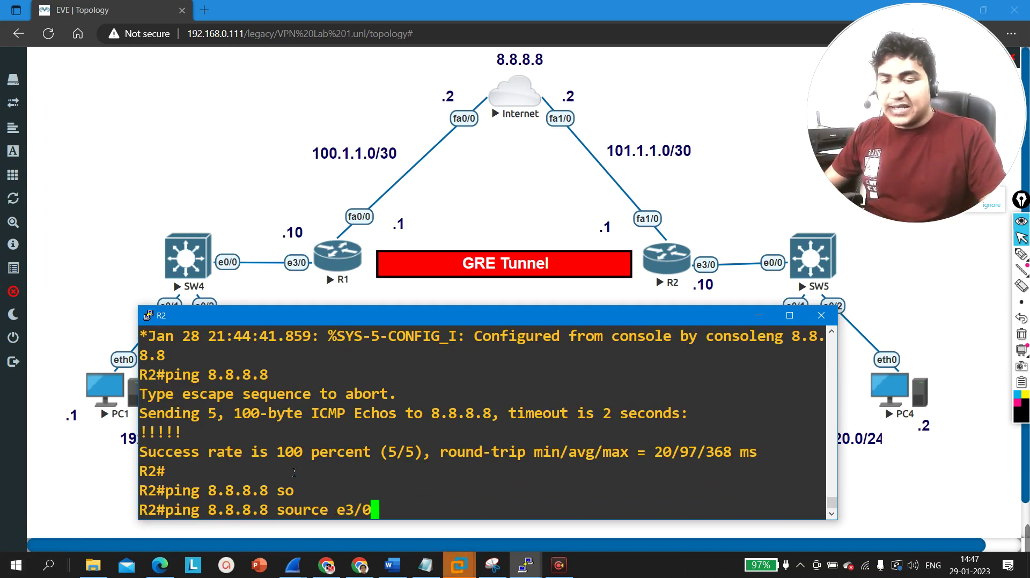
{"action": "key", "text": "Return"}
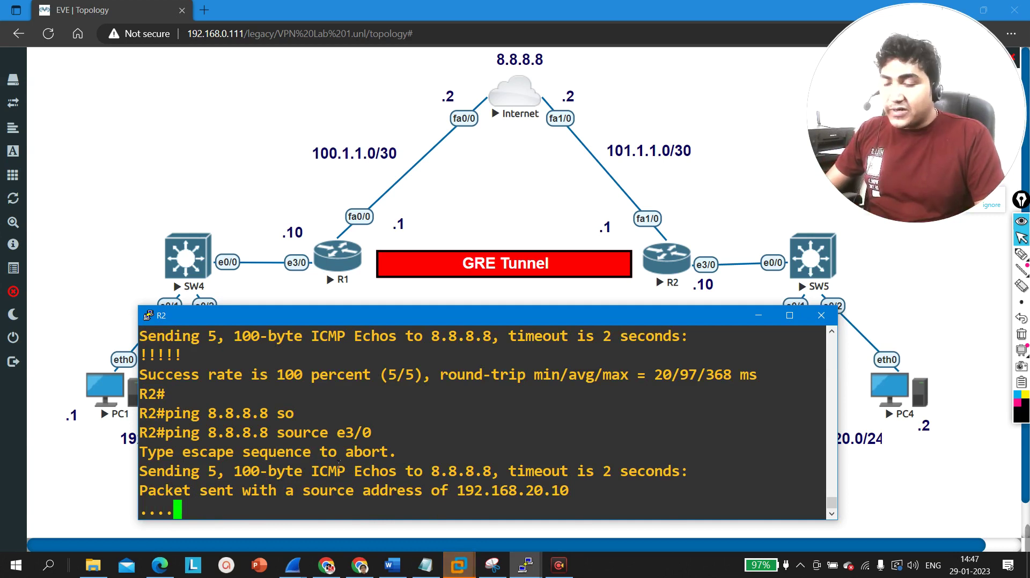
- Enter global configuration mode on R2
{"action": "key", "text": "Return"}
{"action": "key", "text": "Return"}
{"action": "key", "text": "Return"}
{"action": "type", "text": "conf"}
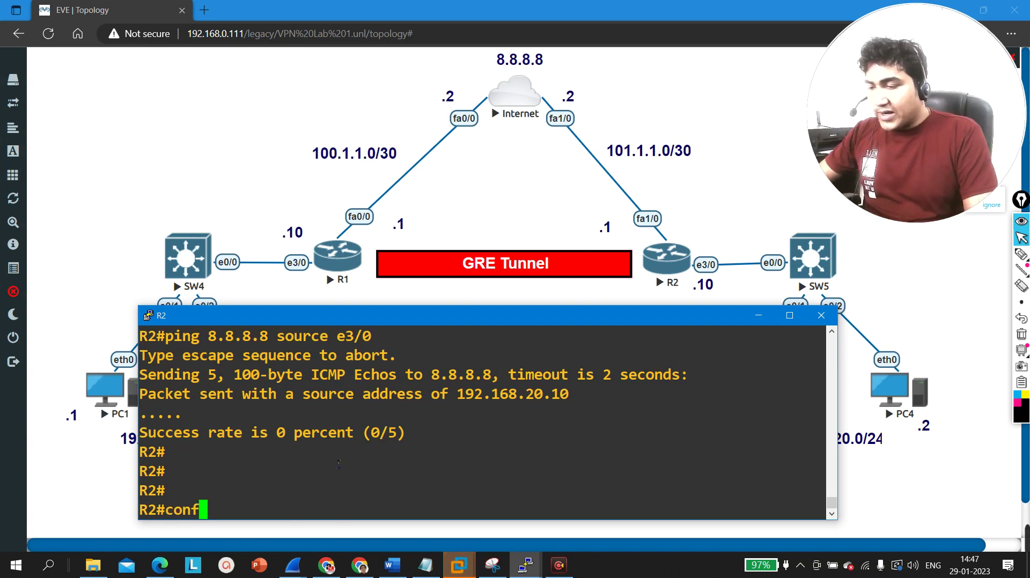
{"action": "key", "text": "Tab"}
{"action": "key", "text": "Return"}
{"action": "key", "text": "Return"}
{"action": "key", "text": "Return"}
- Set R2's WAN interface f1/0 as the NAT outside interface and return to global configuration mode
{"action": "type", "text": "int "}
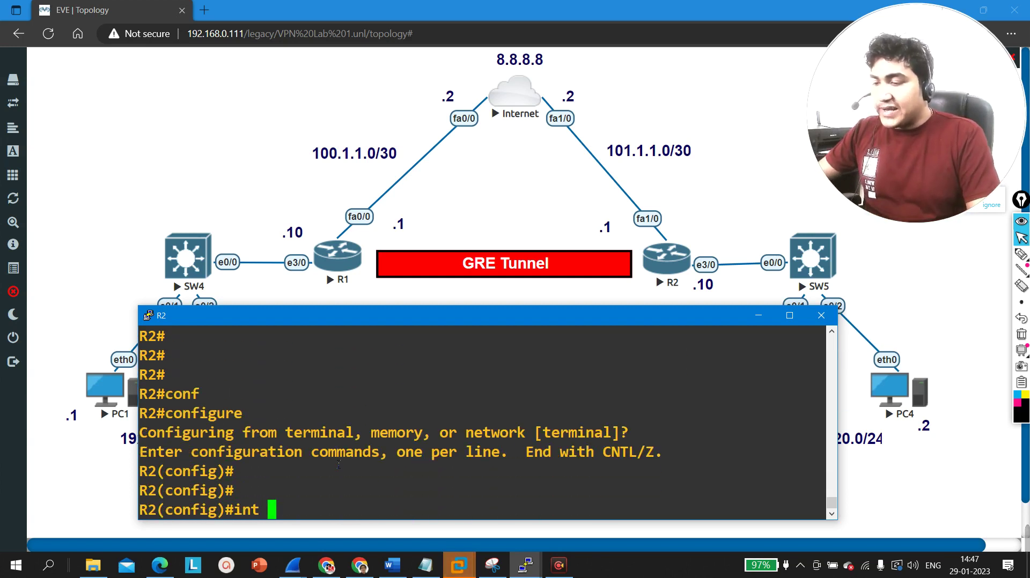
{"action": "type", "text": "f1/0"}
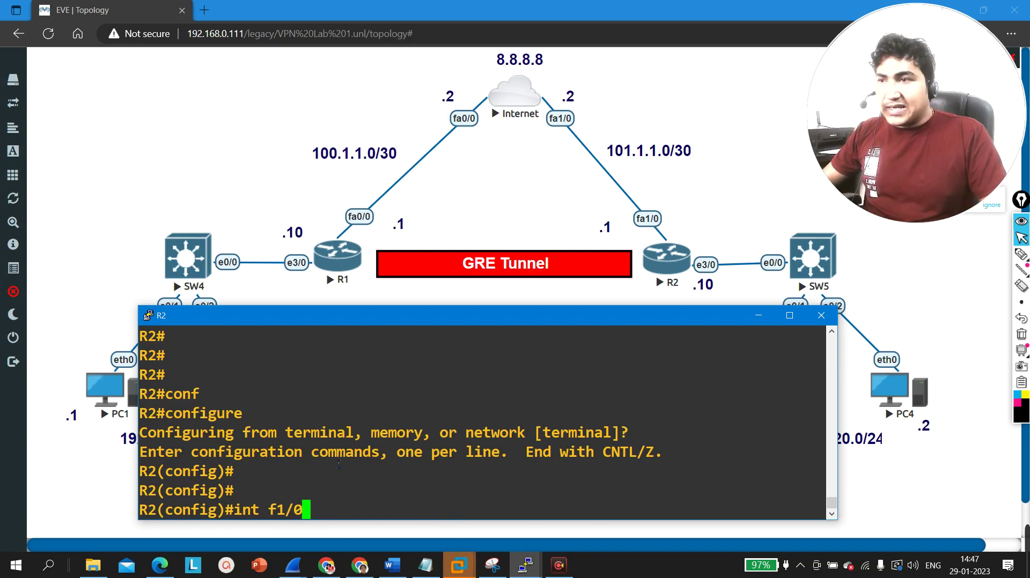
{"action": "key", "text": "Return"}
{"action": "type", "text": "ip na"}
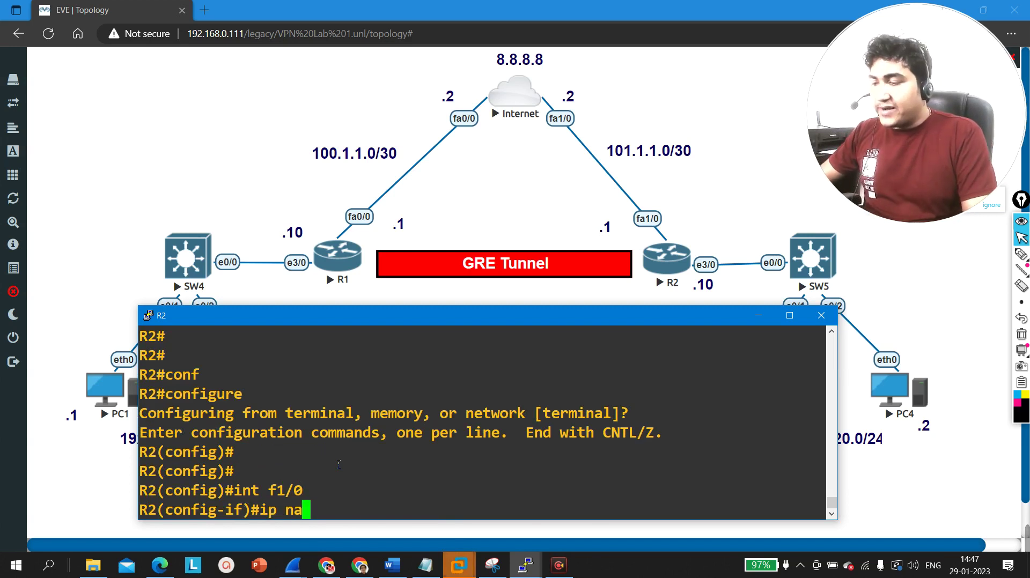
{"action": "key", "text": "Tab"}
{"action": "type", "text": "ou"}
{"action": "key", "text": "Tab"}
{"action": "key", "text": "Return"}
{"action": "type", "text": "ex"}
{"action": "key", "text": "Return"}
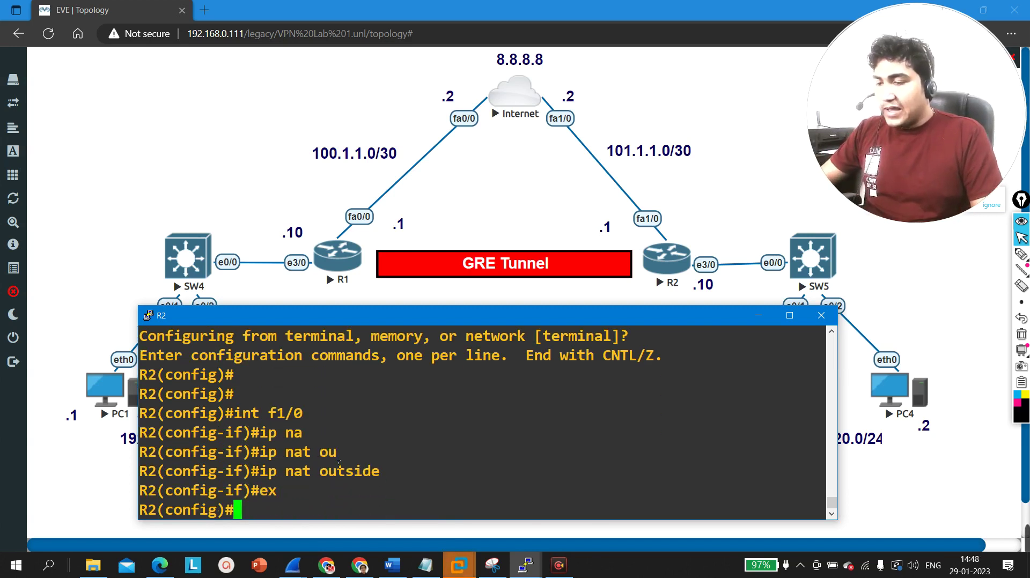
- Set R2's LAN interface e3/0 as the NAT inside interface and return to global configuration mode
{"action": "type", "text": "int e3/0"}
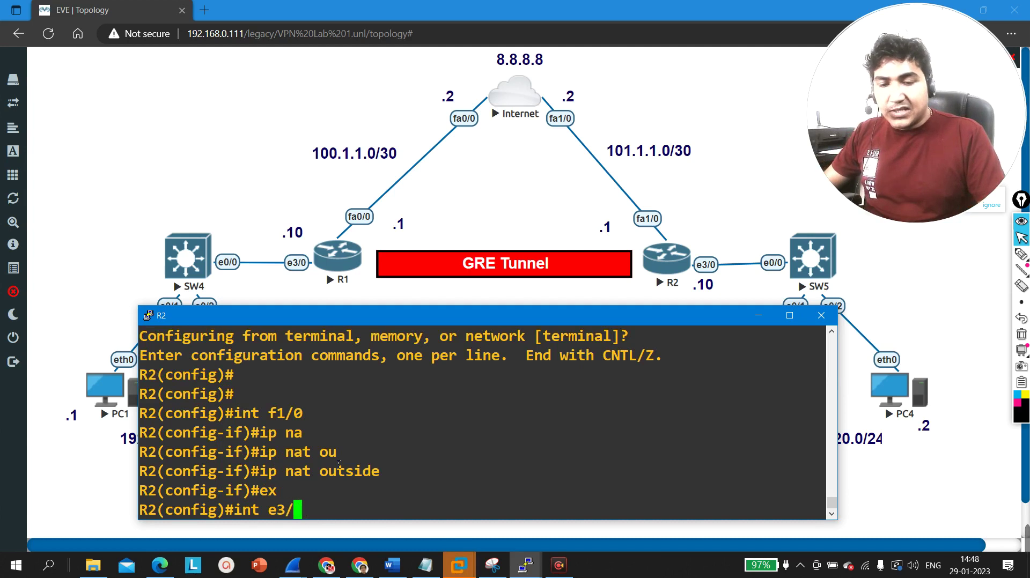
{"action": "key", "text": "Return"}
{"action": "type", "text": "ip na"}
{"action": "key", "text": "Tab"}
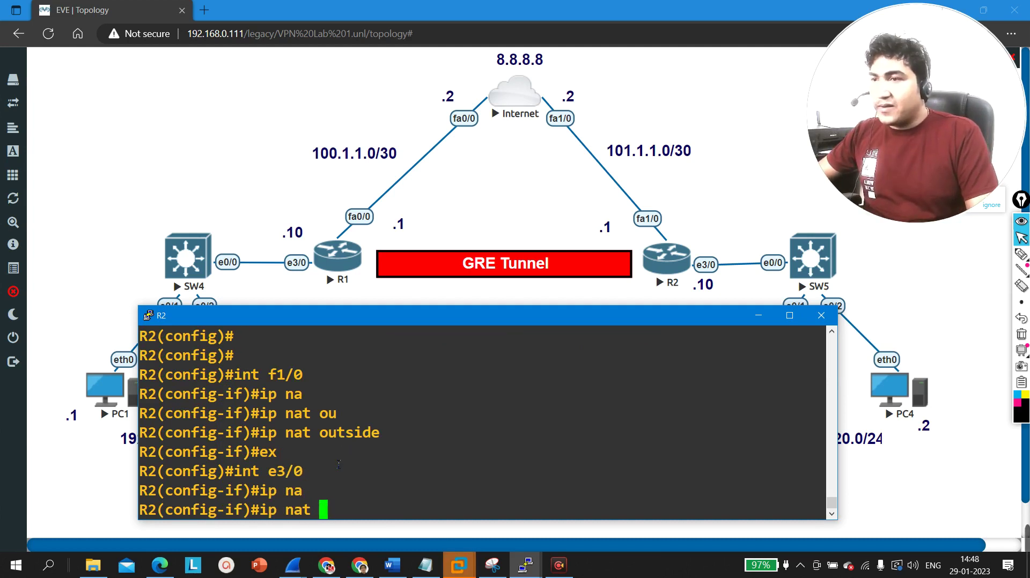
{"action": "type", "text": "ins"}
{"action": "key", "text": "Tab"}
{"action": "key", "text": "Return"}
{"action": "key", "text": "Return"}
{"action": "key", "text": "Return"}
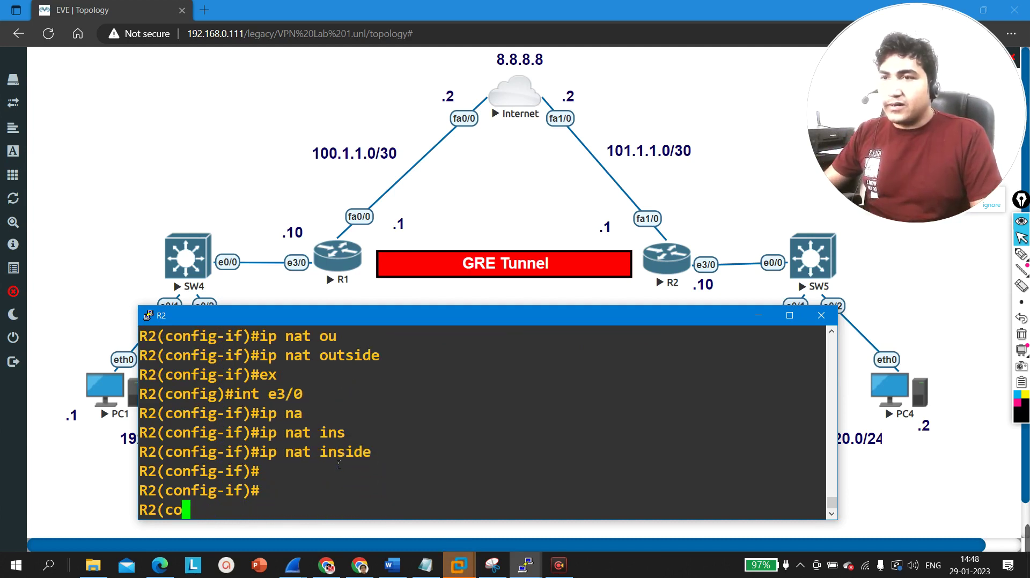
{"action": "type", "text": "ex"}
{"action": "key", "text": "Return"}
{"action": "key", "text": "Return"}
{"action": "key", "text": "Return"}
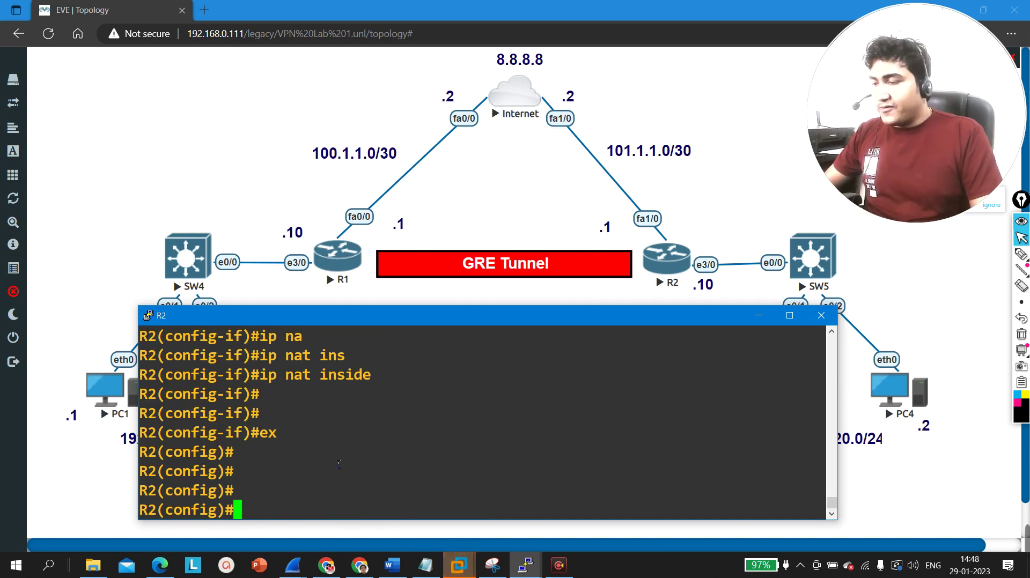
- Create access list 10 on R2 permitting 192.168.20.0 with wildcard mask 0.0.0.255
{"action": "type", "text": "ac"}
{"action": "key", "text": "Tab"}
{"action": "type", "text": "1"}
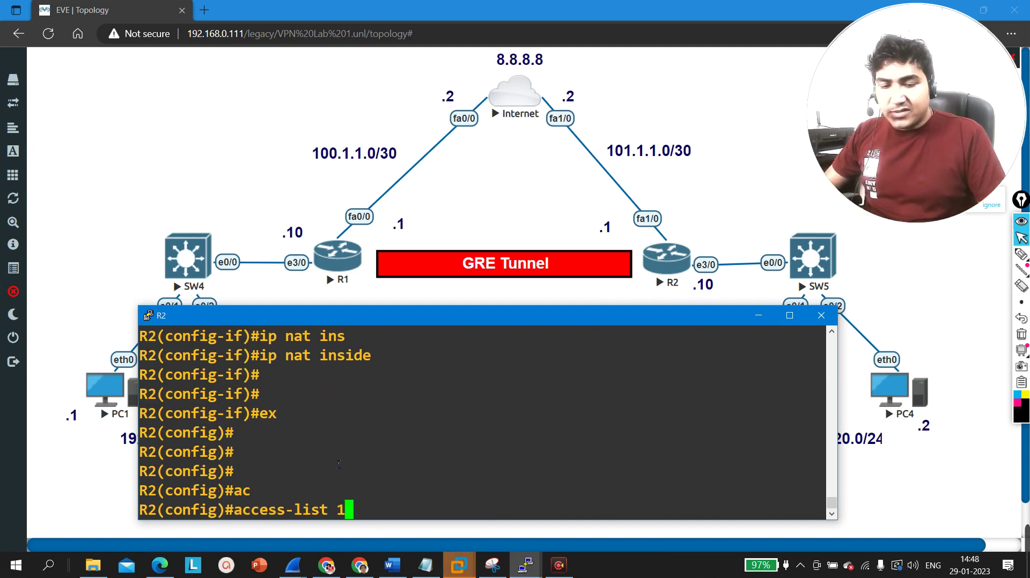
{"action": "type", "text": "0 per"}
{"action": "key", "text": "Tab"}
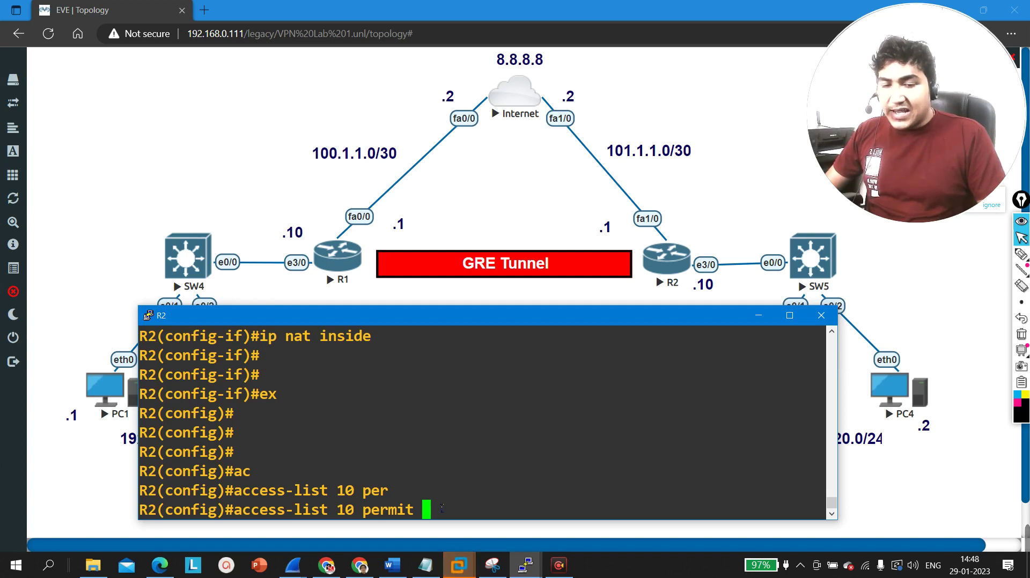
{"action": "type", "text": "192.168."}
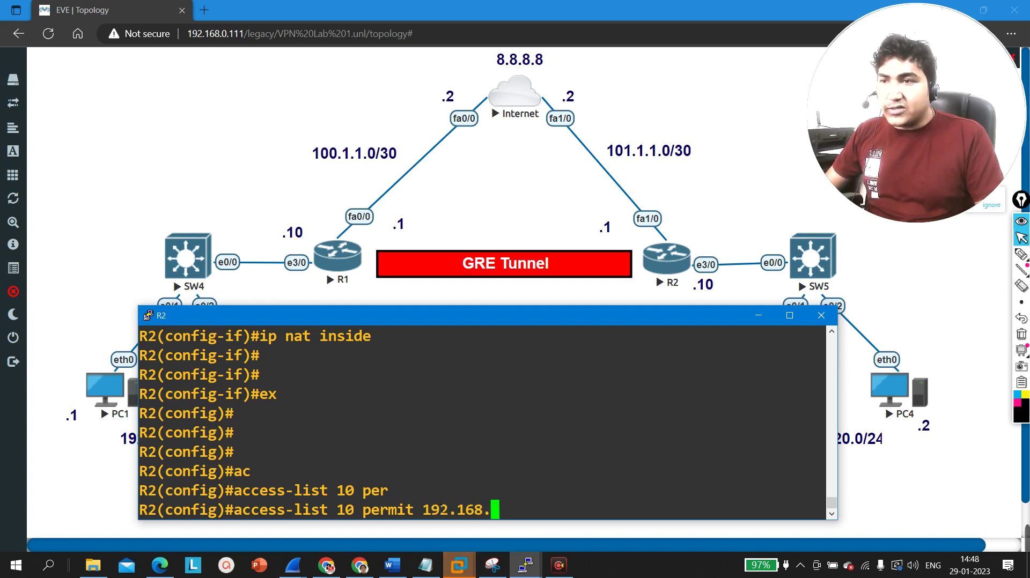
{"action": "type", "text": "20.0 0.0.0."}
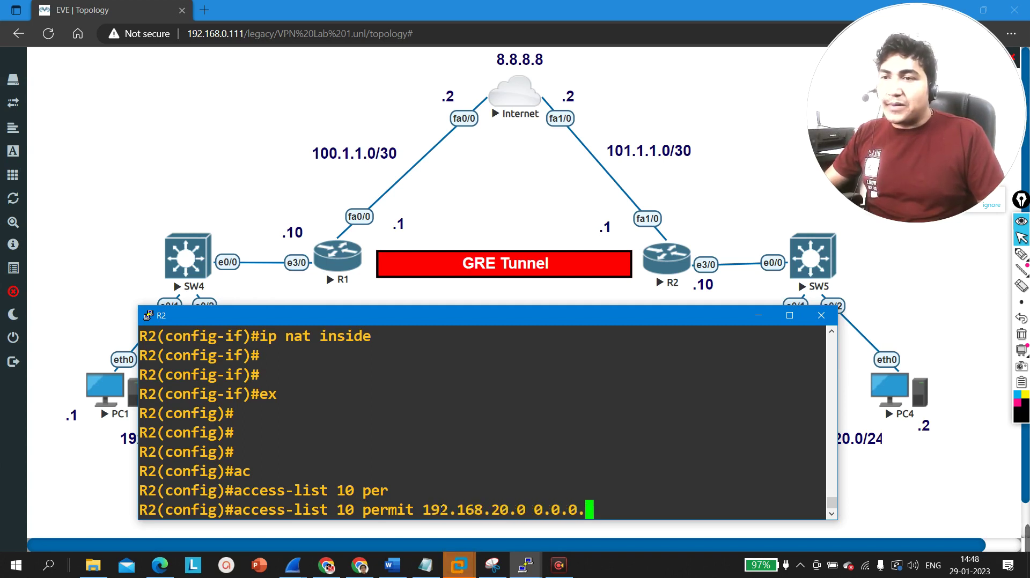
{"action": "type", "text": "255"}
{"action": "key", "text": "Return"}
{"action": "key", "text": "Return"}
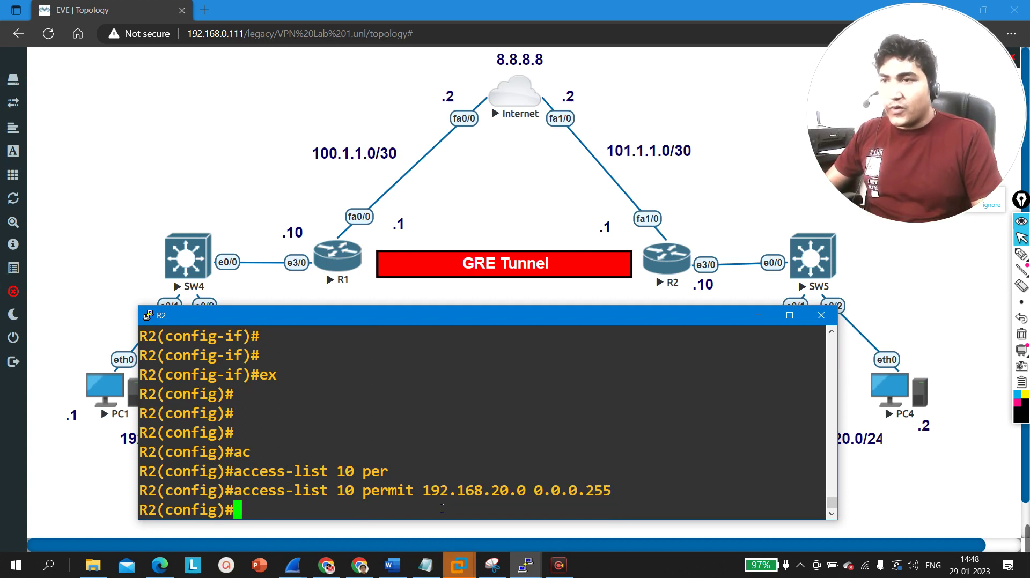
- Add the NAT rule "ip nat inside source list 10 interface f1/0" on R2 and leave configuration mode
{"action": "type", "text": "ip nat ins"}
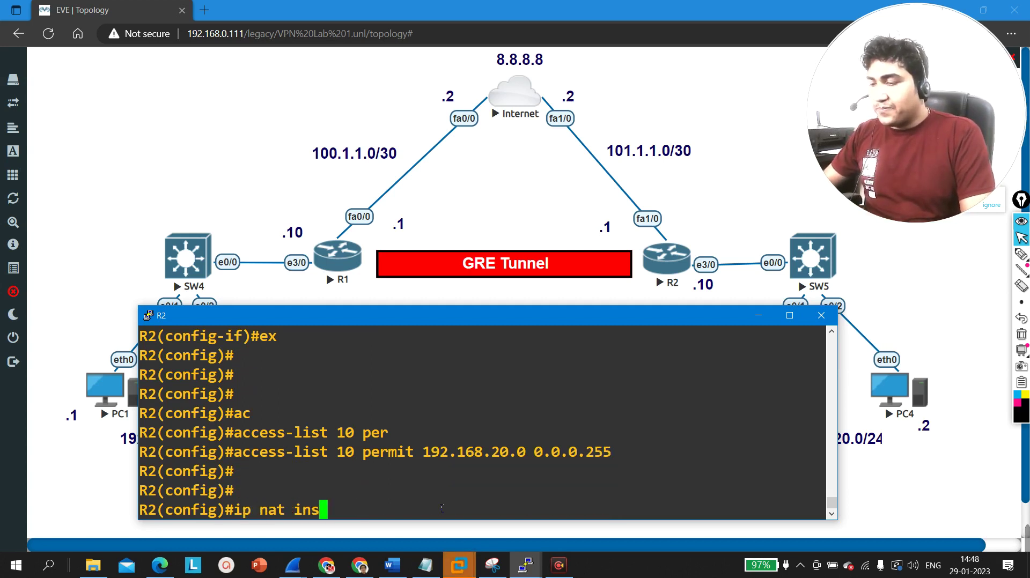
{"action": "key", "text": "Tab"}
{"action": "type", "text": "s"}
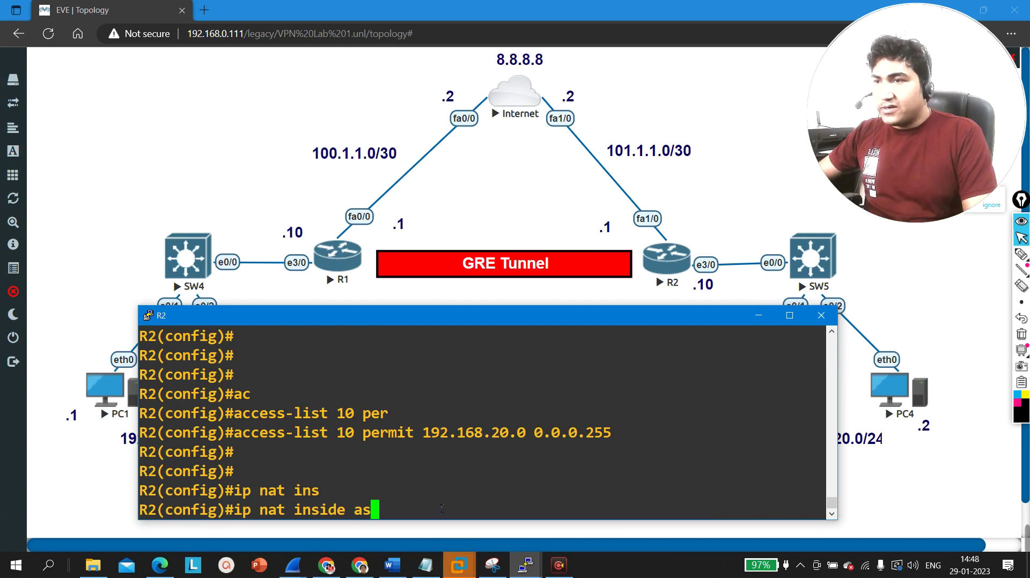
{"action": "key", "text": "BackSpace"}
{"action": "type", "text": "s"}
{"action": "key", "text": "Tab"}
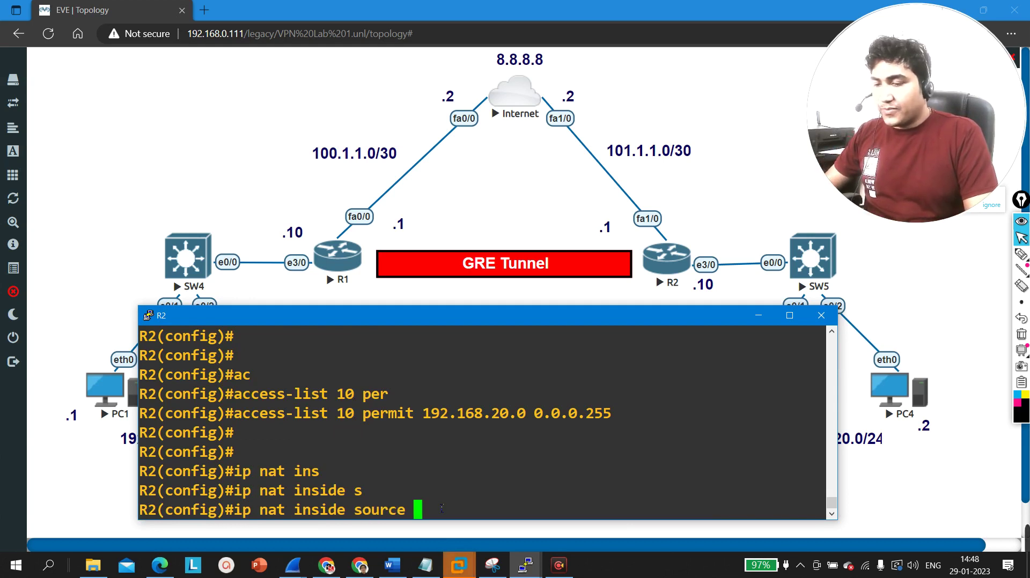
{"action": "type", "text": "li"}
{"action": "key", "text": "Tab"}
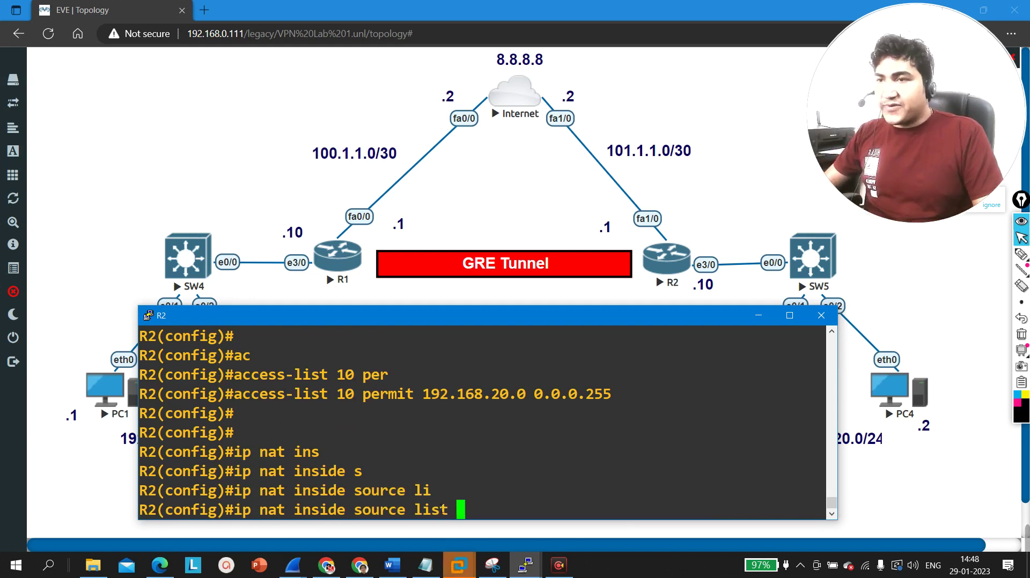
{"action": "type", "text": "10 int"}
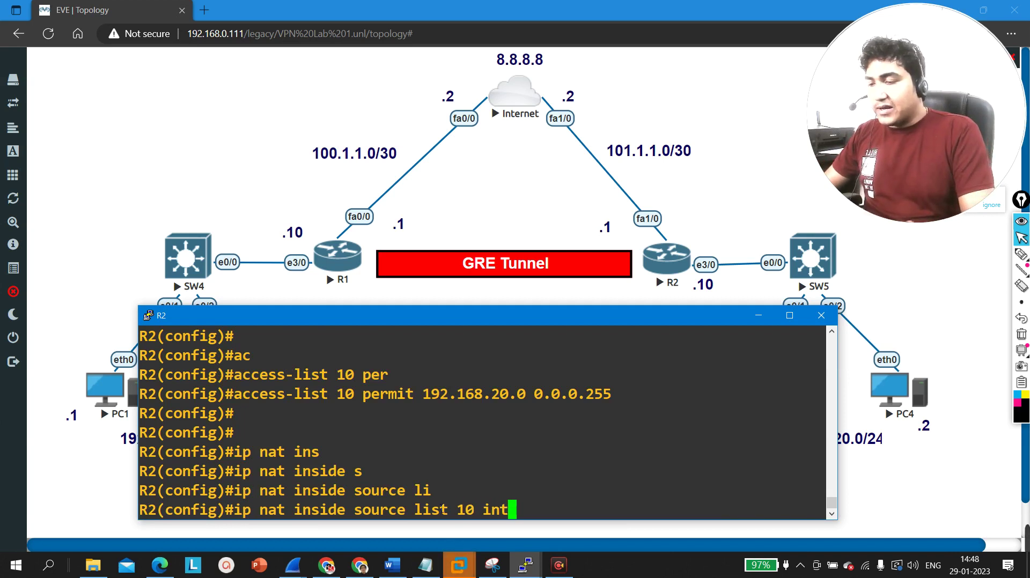
{"action": "key", "text": "Tab"}
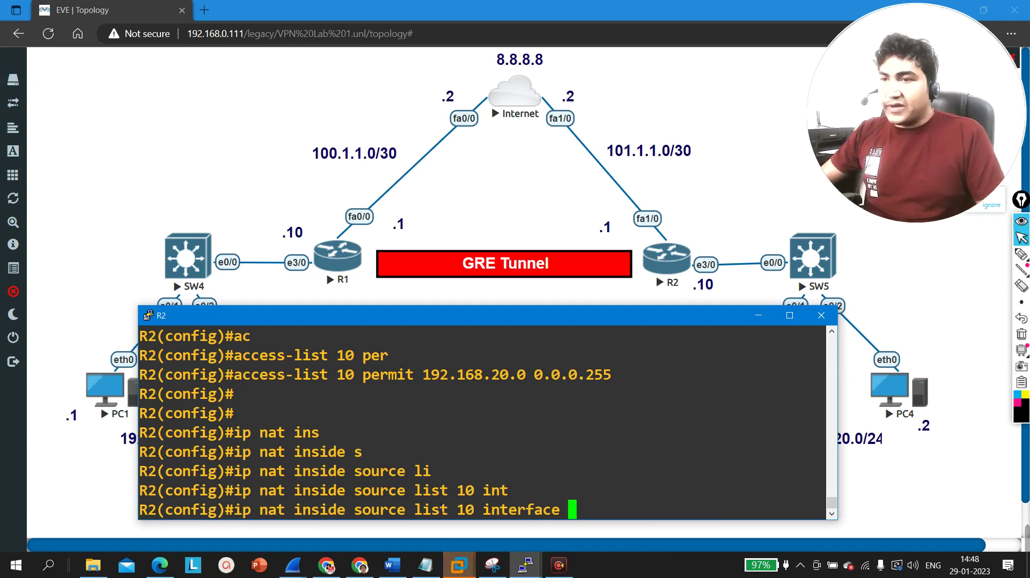
{"action": "type", "text": "f1/0"}
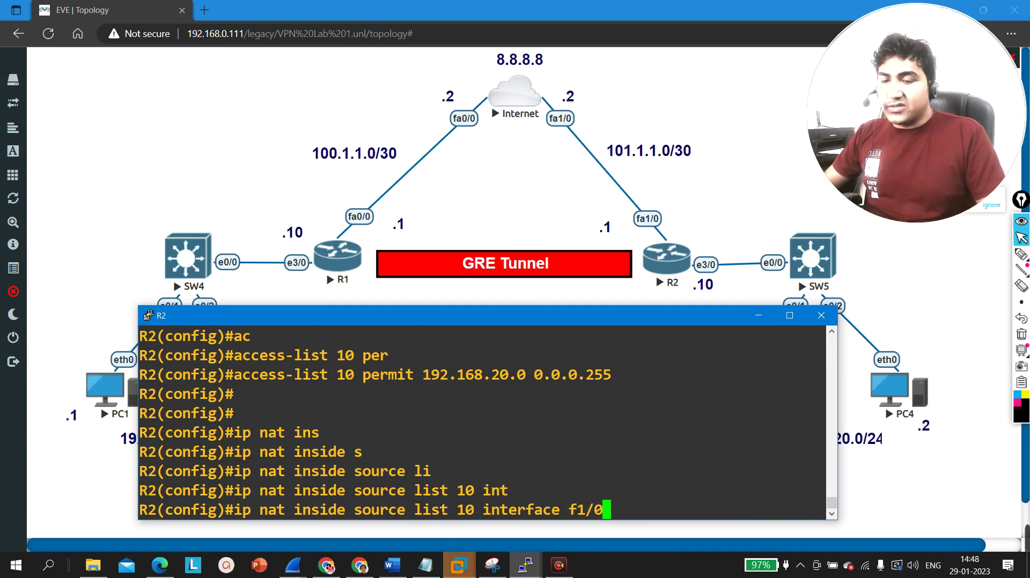
{"action": "key", "text": "Return"}
{"action": "key", "text": "Return"}
{"action": "key", "text": "Return"}
{"action": "key", "text": "Return"}
{"action": "key", "text": "ctrl+z"}
{"action": "key", "text": "Return"}
{"action": "key", "text": "Return"}
{"action": "key", "text": "Return"}
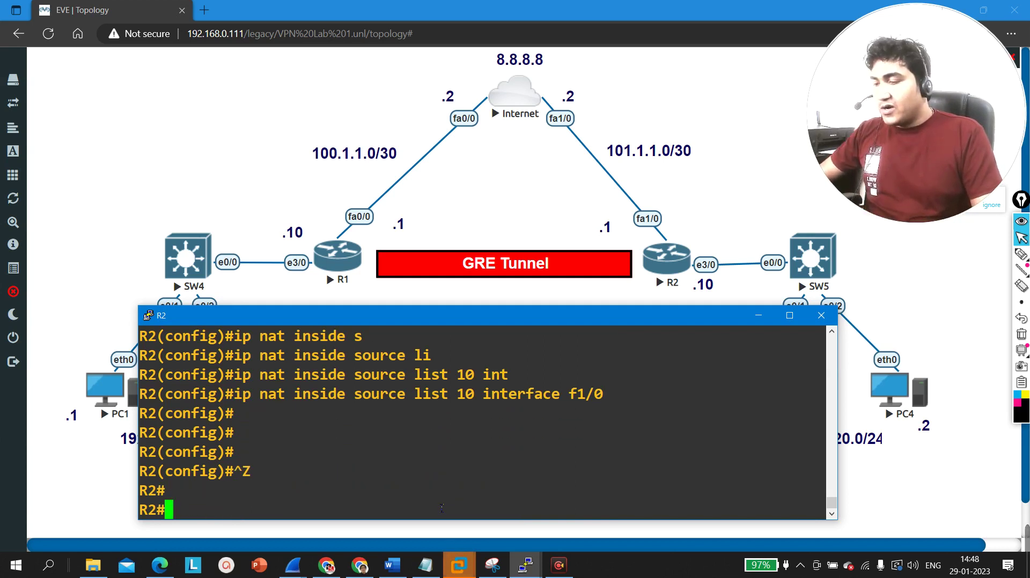
- Ping 8.8.8.8 from R2 with source e3/0 twice to test the NAT configuration from the LAN side
{"action": "type", "text": "ping 8.8.8.8 source e3/0"}
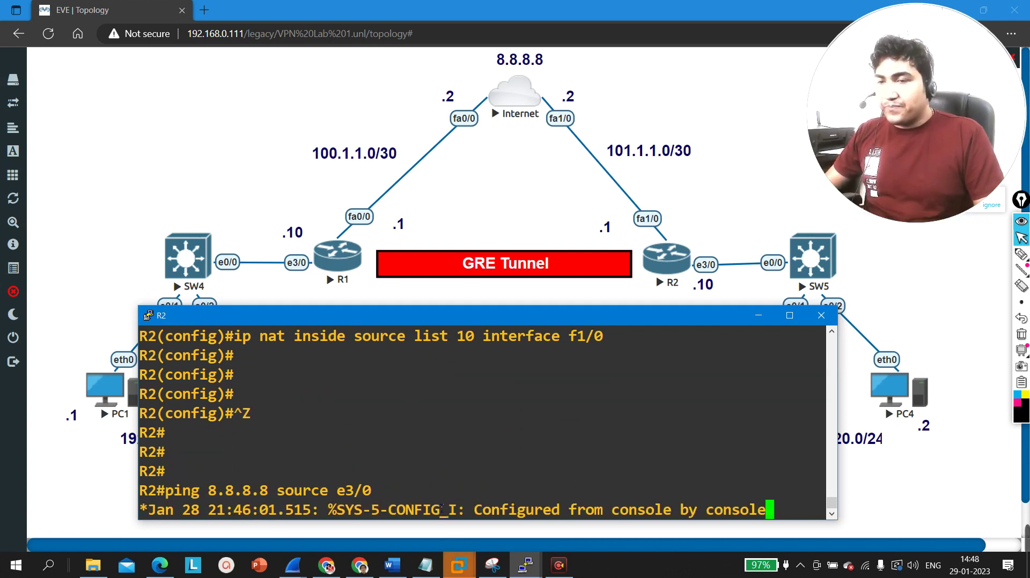
{"action": "key", "text": "Return"}
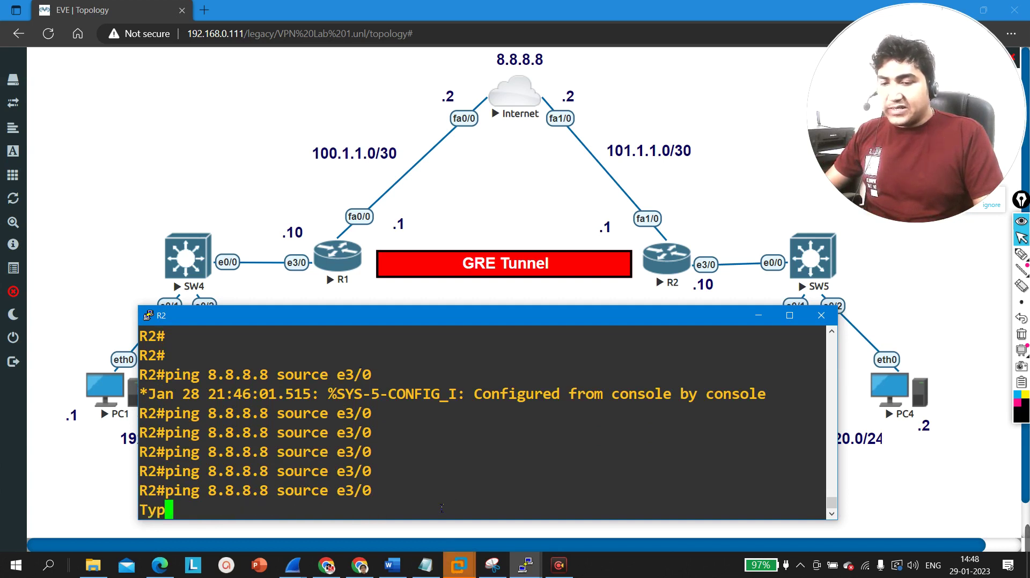
{"action": "key", "text": "Return"}
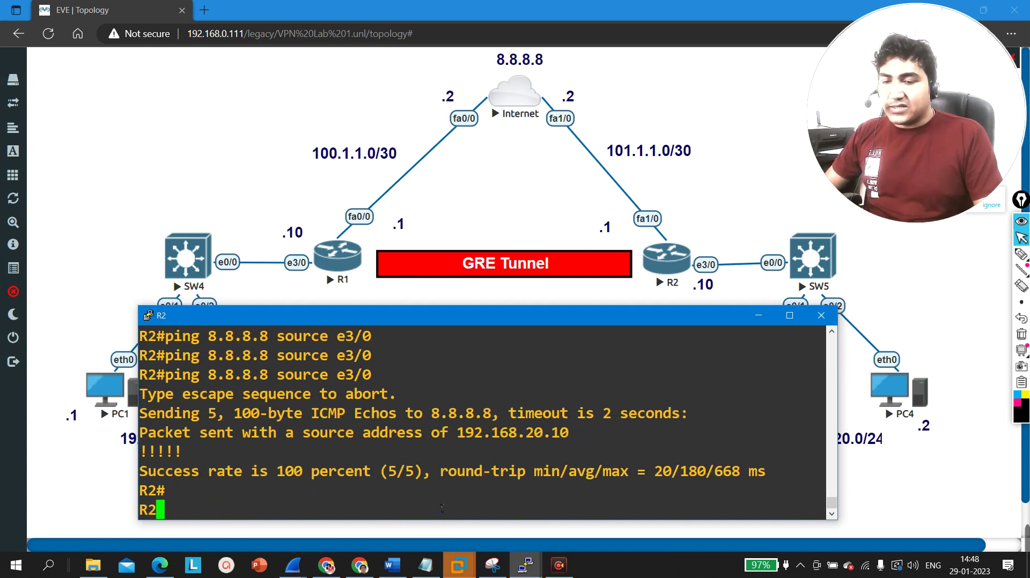
{"action": "key", "text": "Return"}
{"action": "key", "text": "Return"}
{"action": "key", "text": "Return"}
{"action": "key", "text": "Return"}
{"action": "key", "text": "Return"}
{"action": "key", "text": "Return"}
{"action": "key", "text": "Return"}
{"action": "key", "text": "Return"}
{"action": "key", "text": "Up"}
{"action": "key", "text": "Return"}
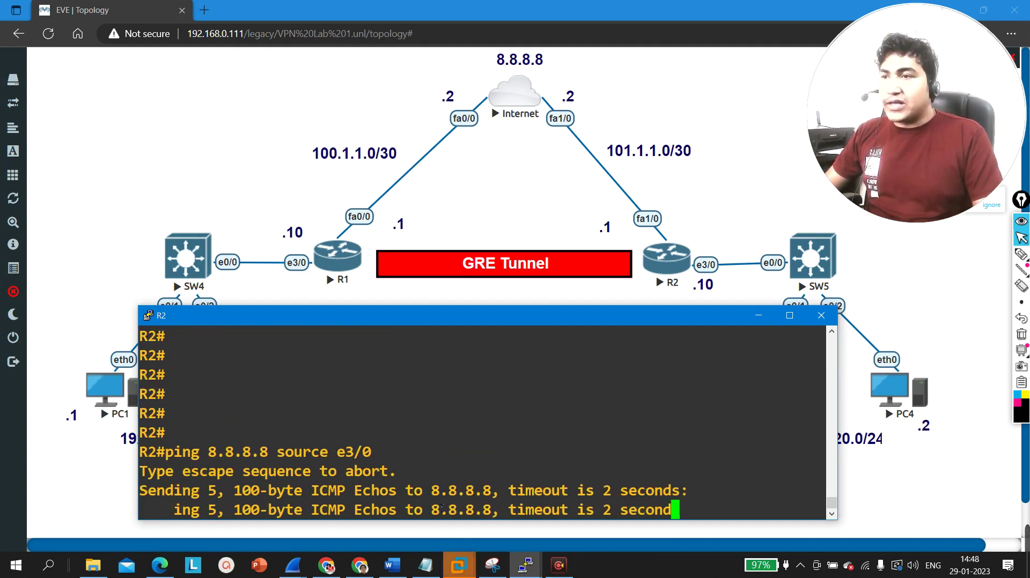
- Switch to the PC3 console and ping 8.8.8.8 to test its Internet access through R2
{"action": "left_click", "coordinate": [758, 316]}
{"action": "left_click", "coordinate": [525, 573]}
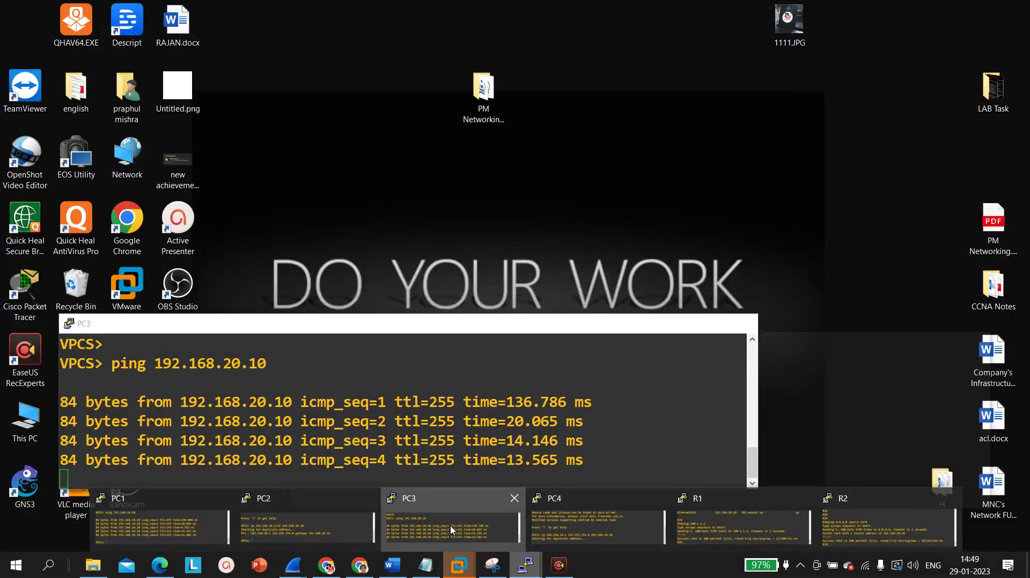
{"action": "left_click", "coordinate": [447, 533]}
{"action": "type", "text": "pi"}
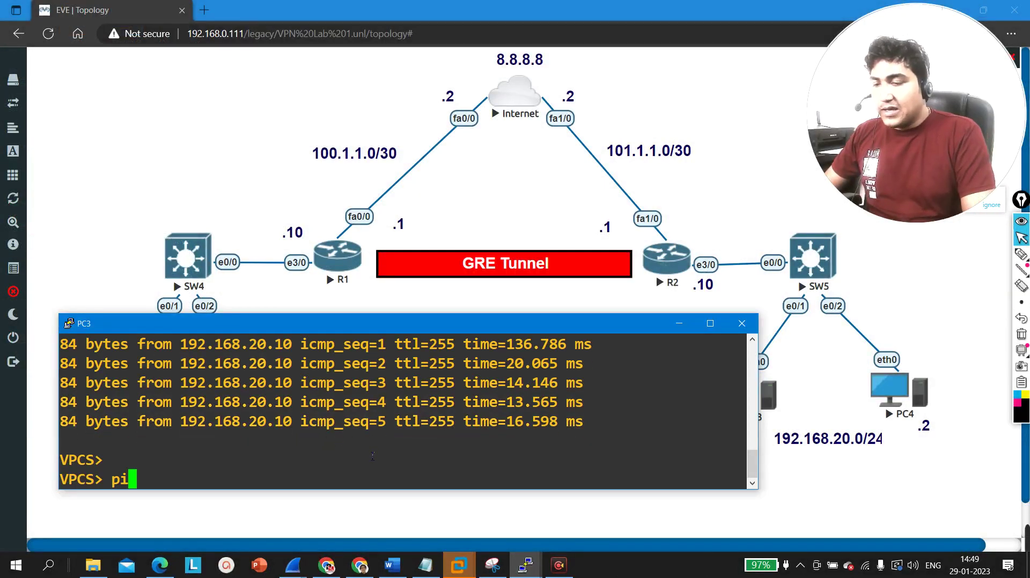
{"action": "type", "text": "ng 8.8.8.8"}
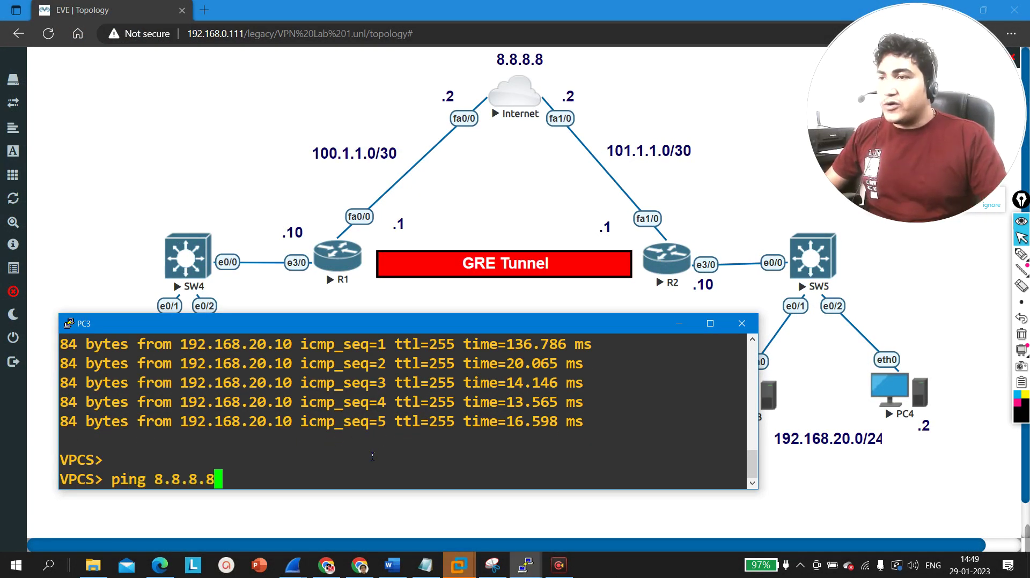
{"action": "key", "text": "Return"}
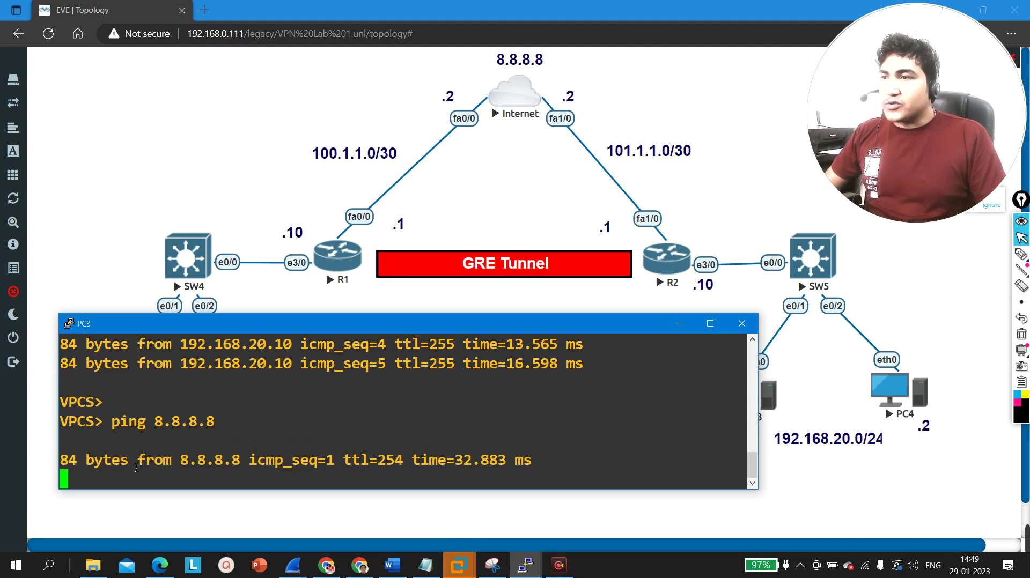
{"action": "left_click_drag", "start_coordinate": [129, 460], "coordinate": [326, 441]}
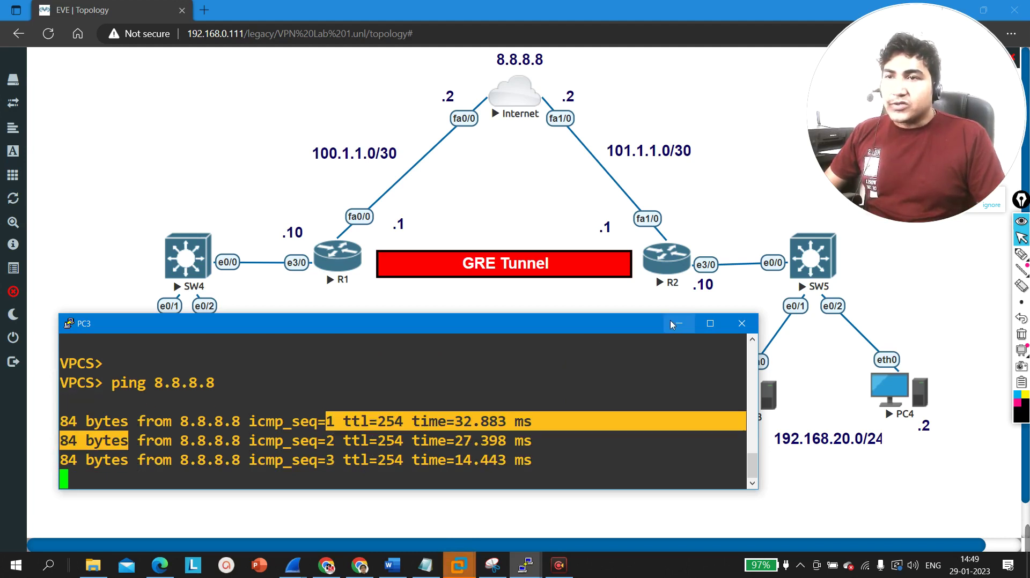
- Switch to the R1 console and enter global configuration mode
{"action": "left_click", "coordinate": [527, 568]}
{"action": "mouse_move", "coordinate": [529, 570]}
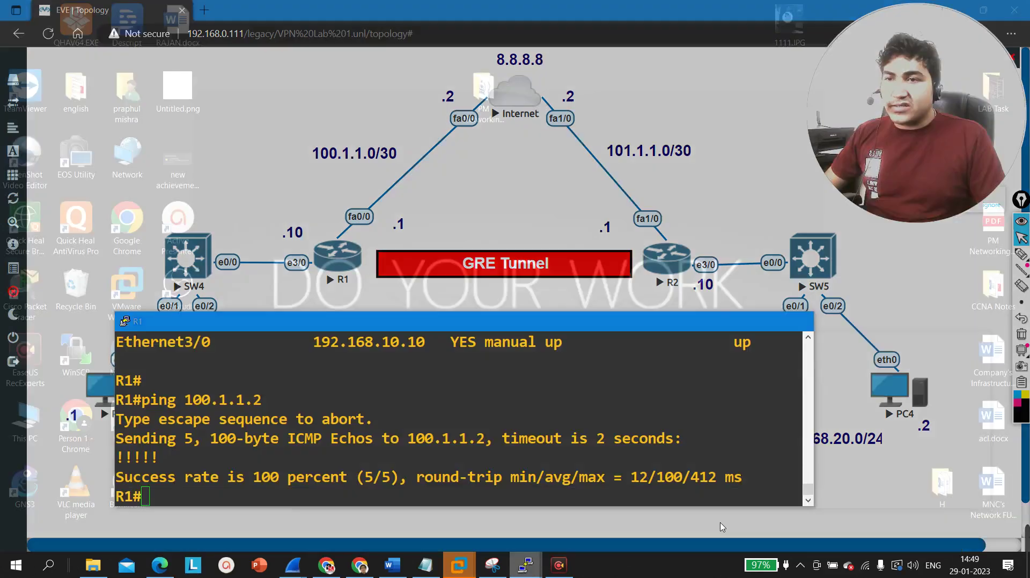
{"action": "left_click", "coordinate": [721, 528]}
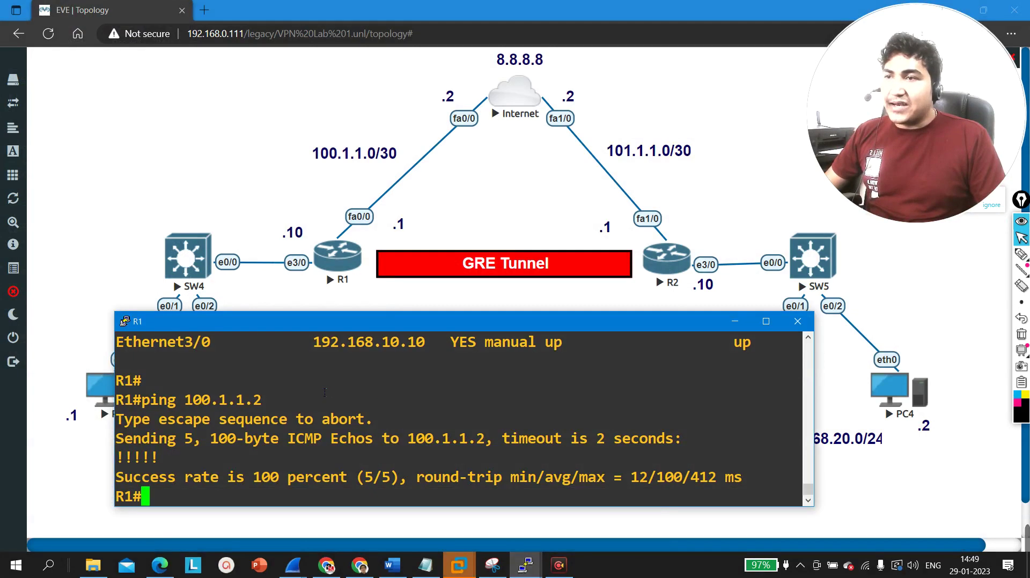
{"action": "key", "text": "Return"}
{"action": "key", "text": "Return"}
{"action": "key", "text": "Return"}
{"action": "key", "text": "Return"}
{"action": "key", "text": "Return"}
{"action": "type", "text": "conf"}
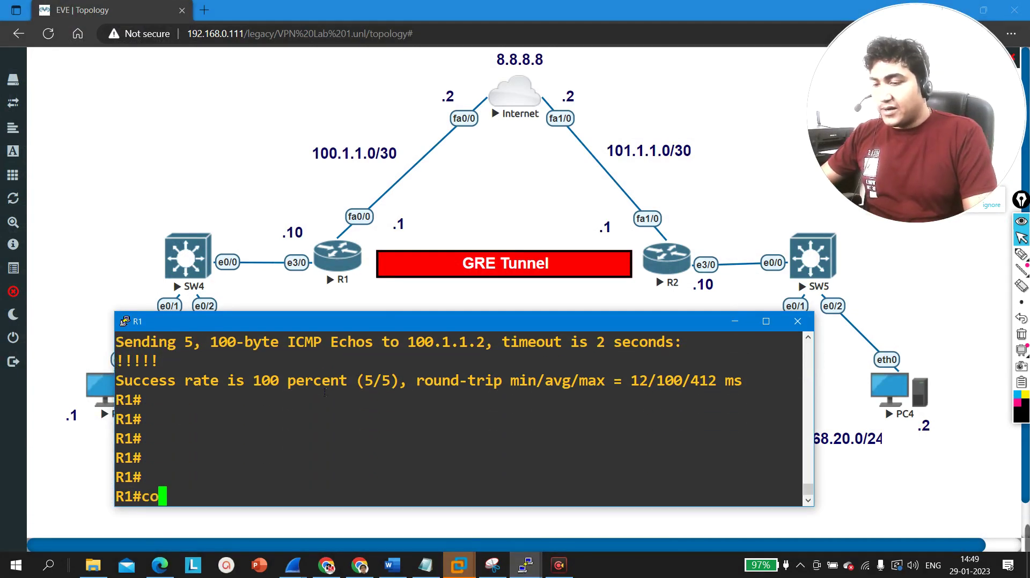
{"action": "key", "text": "Tab"}
{"action": "key", "text": "Return"}
{"action": "key", "text": "Return"}
{"action": "key", "text": "Return"}
{"action": "key", "text": "Return"}
{"action": "key", "text": "Return"}
{"action": "key", "text": "Return"}
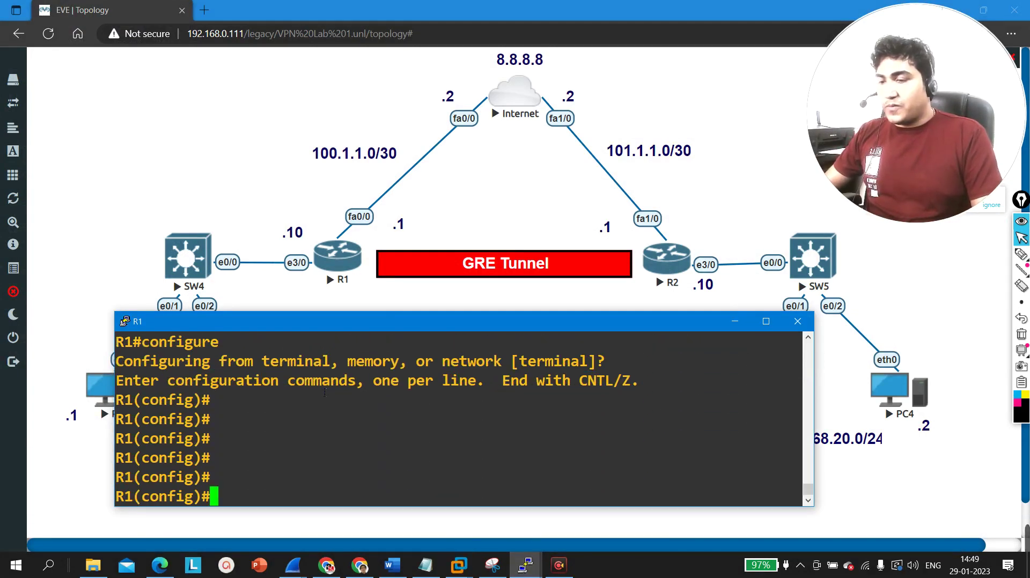
- Mark R1's interface f0/0 as NAT outside and return to global configuration mode
{"action": "type", "text": "int "}
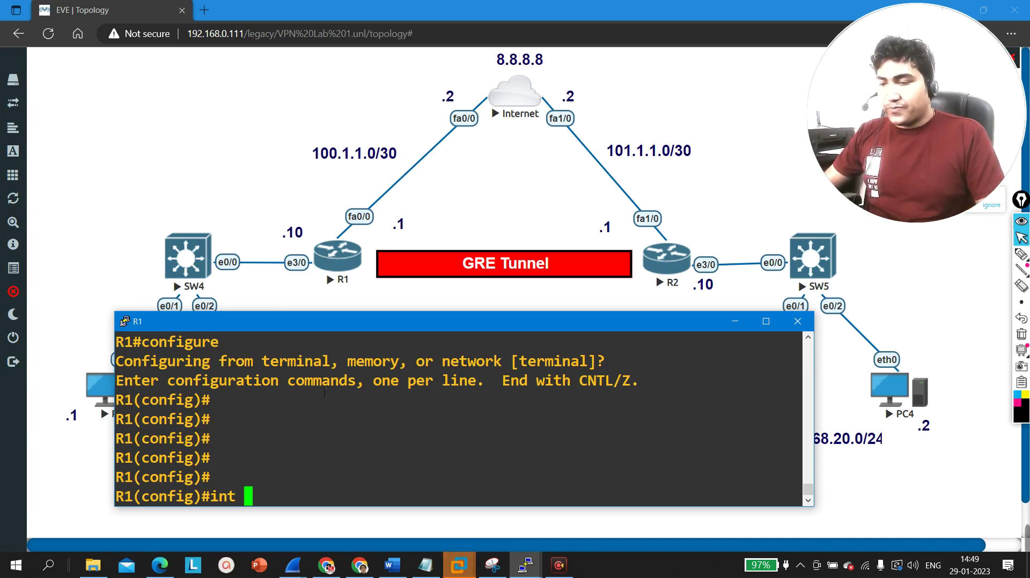
{"action": "type", "text": "f0/0"}
{"action": "key", "text": "Return"}
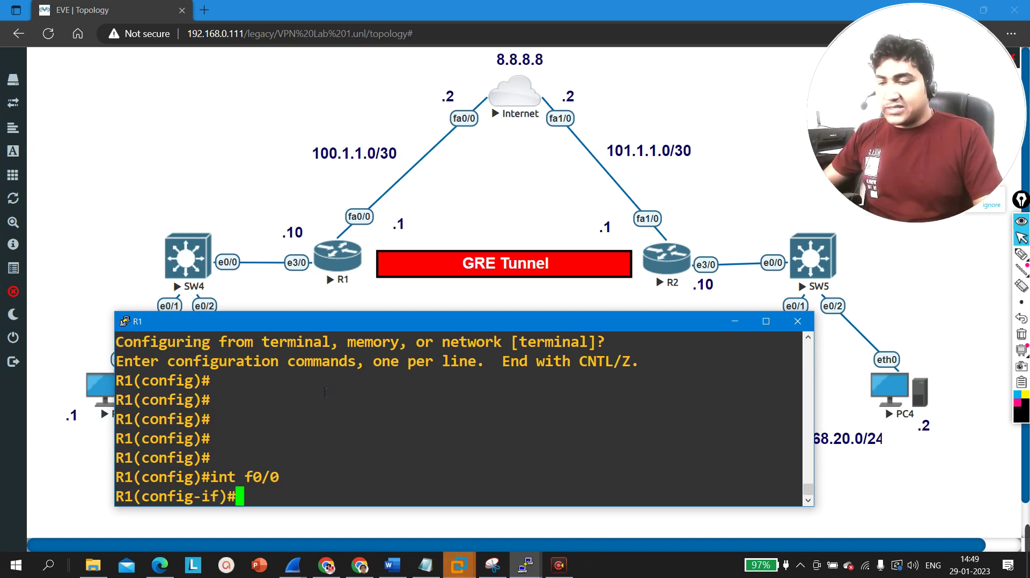
{"action": "type", "text": "ip na"}
{"action": "key", "text": "Tab"}
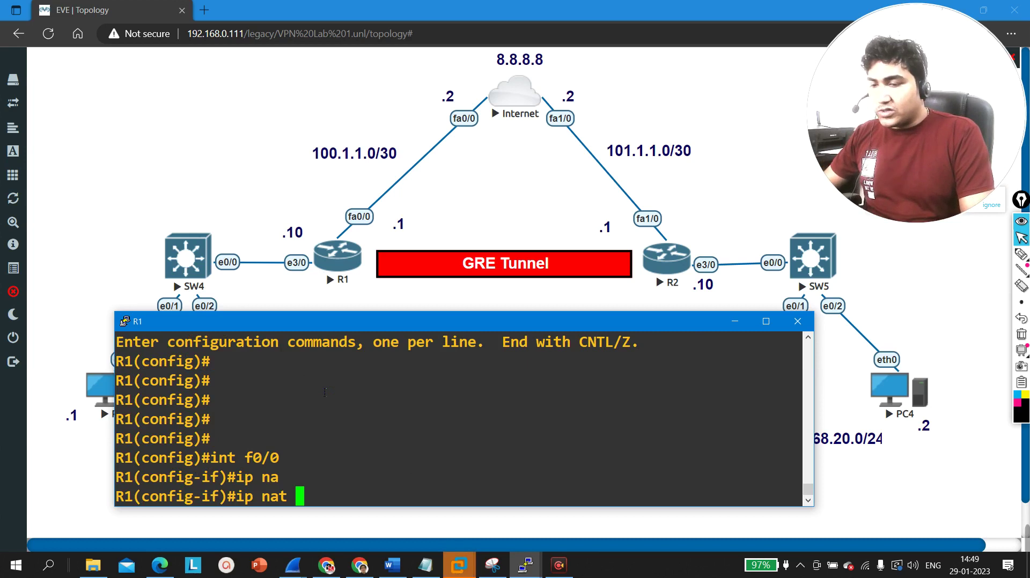
{"action": "type", "text": "ou"}
{"action": "key", "text": "Tab"}
{"action": "key", "text": "Return"}
{"action": "type", "text": "ex"}
{"action": "key", "text": "Return"}
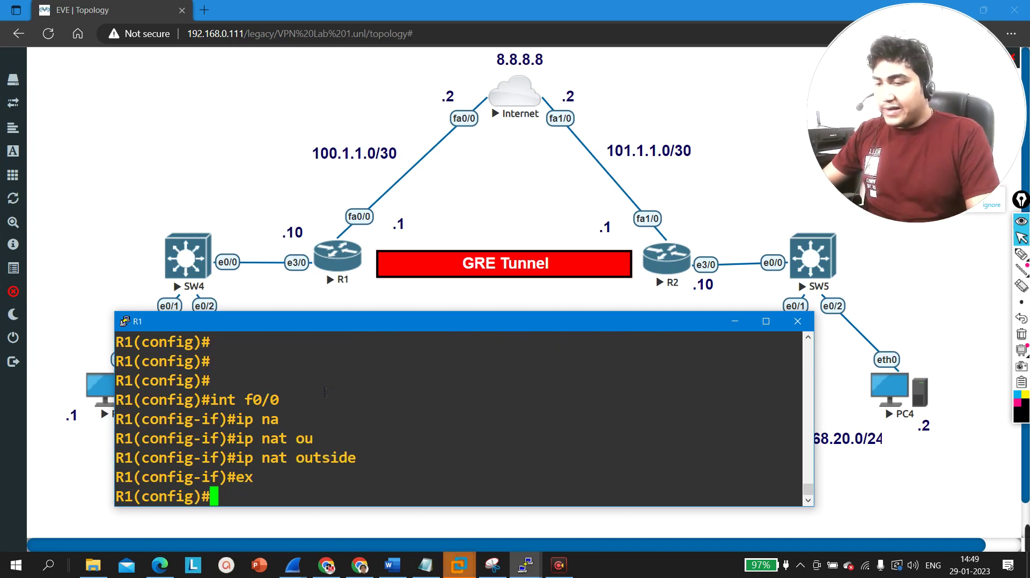
- Mark R1's interface e3/0 as NAT inside and return to global configuration mode
{"action": "type", "text": "int e3/0"}
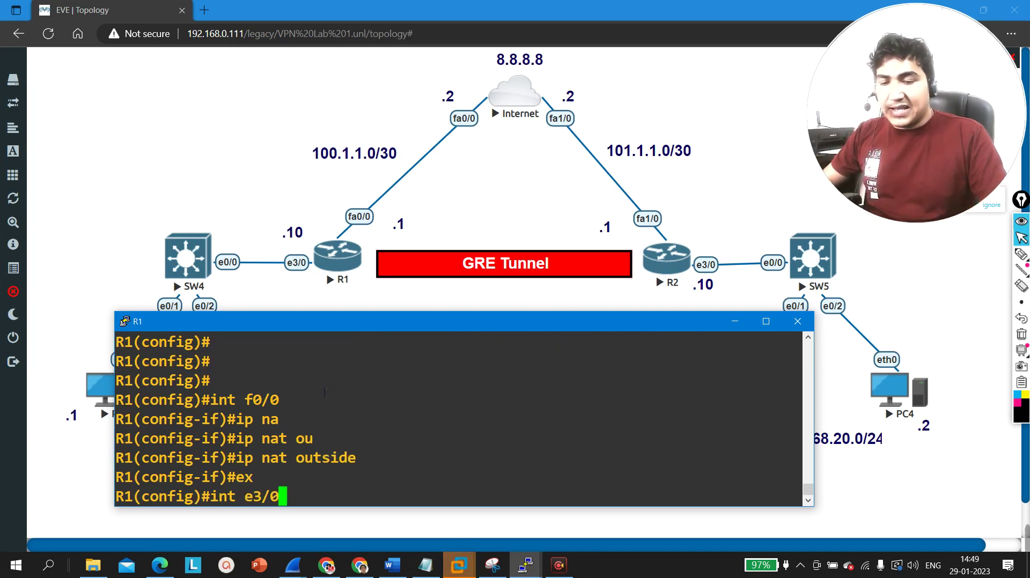
{"action": "key", "text": "Return"}
{"action": "type", "text": "ip na"}
{"action": "key", "text": "Tab"}
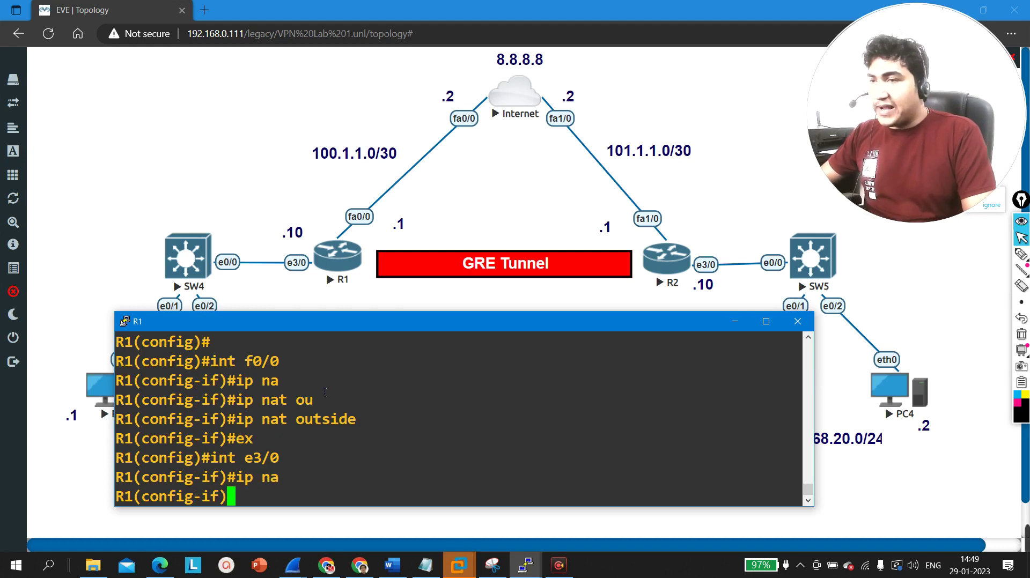
{"action": "type", "text": "ins"}
{"action": "key", "text": "Tab"}
{"action": "key", "text": "Return"}
{"action": "key", "text": "Return"}
{"action": "key", "text": "Return"}
{"action": "key", "text": "Return"}
{"action": "key", "text": "Return"}
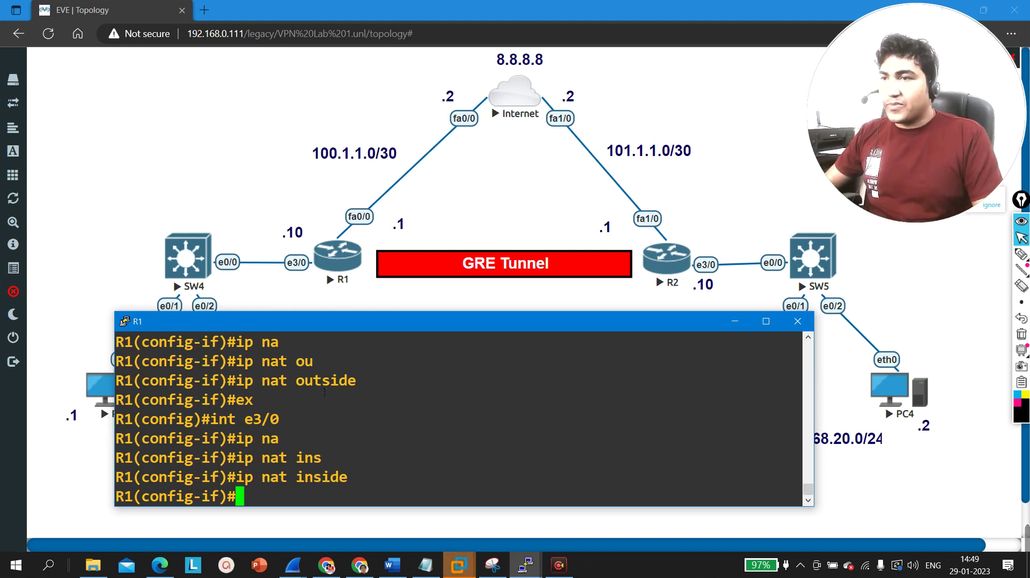
{"action": "type", "text": "ex"}
{"action": "key", "text": "Return"}
{"action": "key", "text": "Return"}
{"action": "key", "text": "Return"}
- Add the default route "ip route 0.0.0.0 0.0.0.0 f0/0 100.1.1.2" on R1
{"action": "type", "text": "ig)#i"}
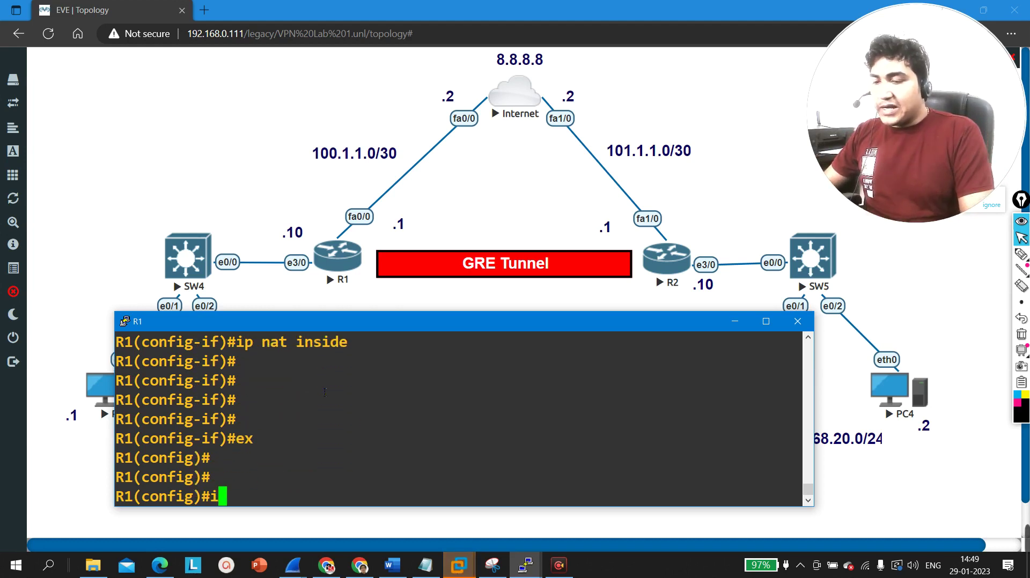
{"action": "type", "text": "p ro"}
{"action": "key", "text": "Tab"}
{"action": "type", "text": "ute "}
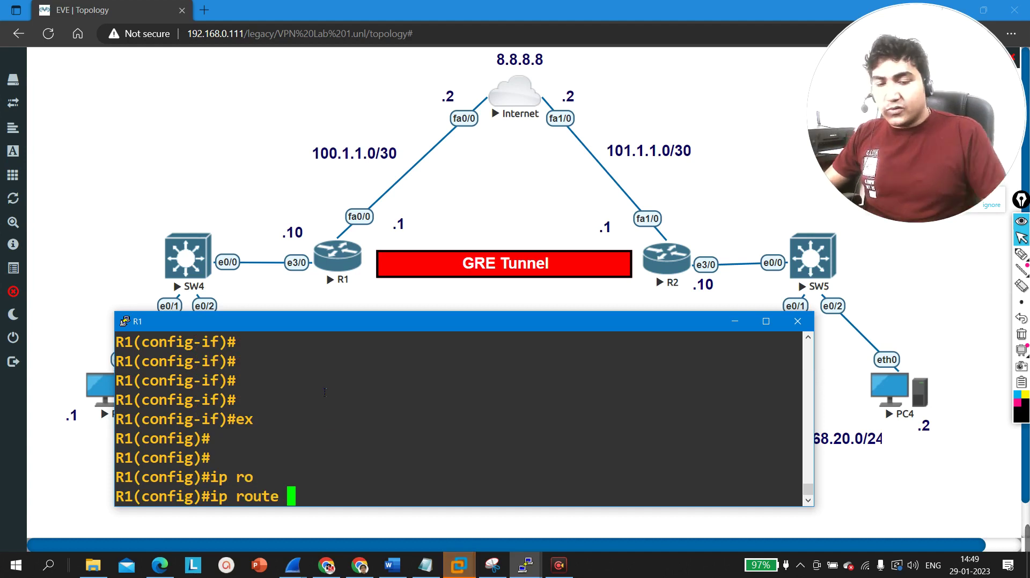
{"action": "type", "text": "0.0.0.0 0.0.0.0"}
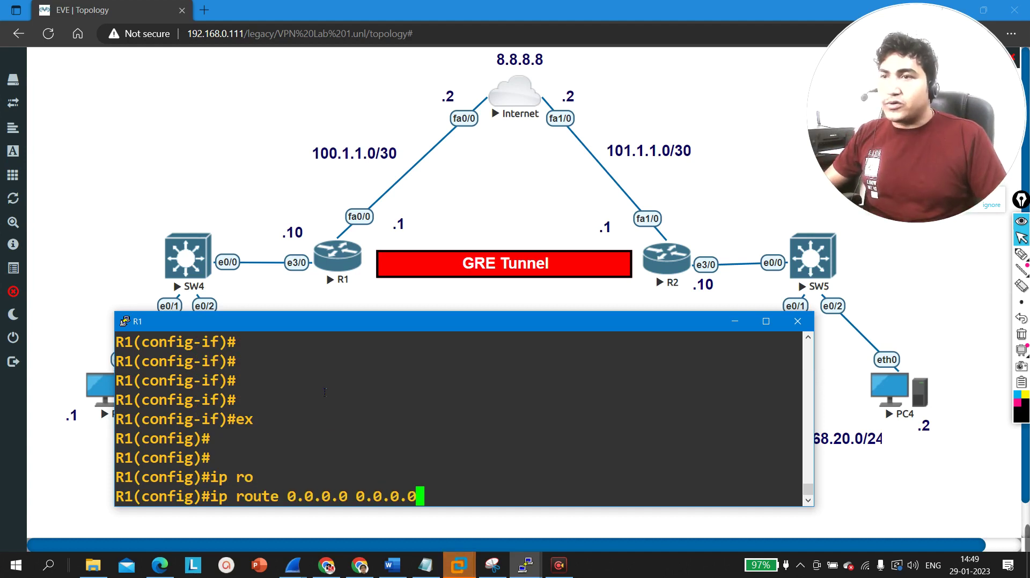
{"action": "type", "text": " f0/0 "}
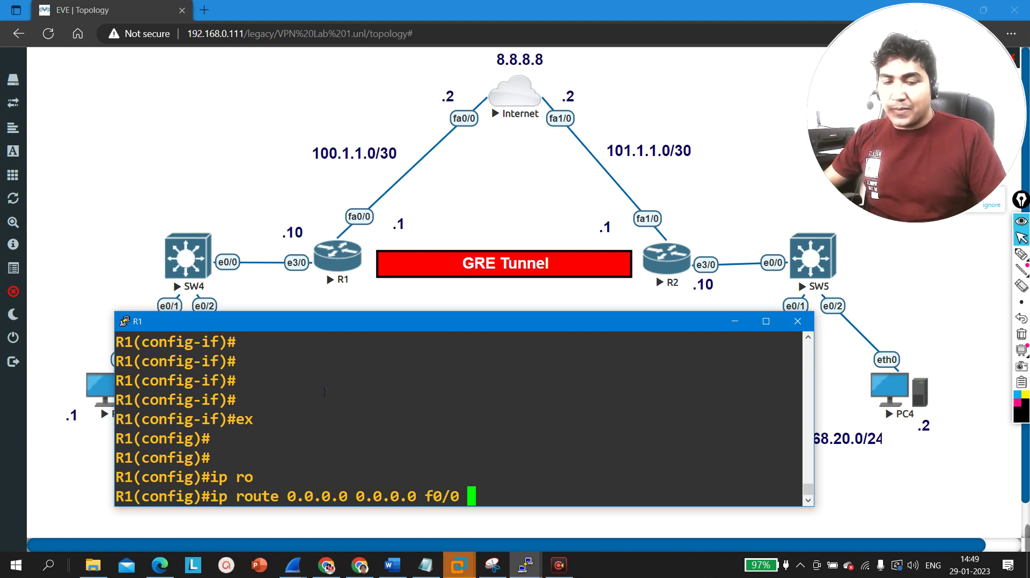
{"action": "type", "text": "100.1.1.2"}
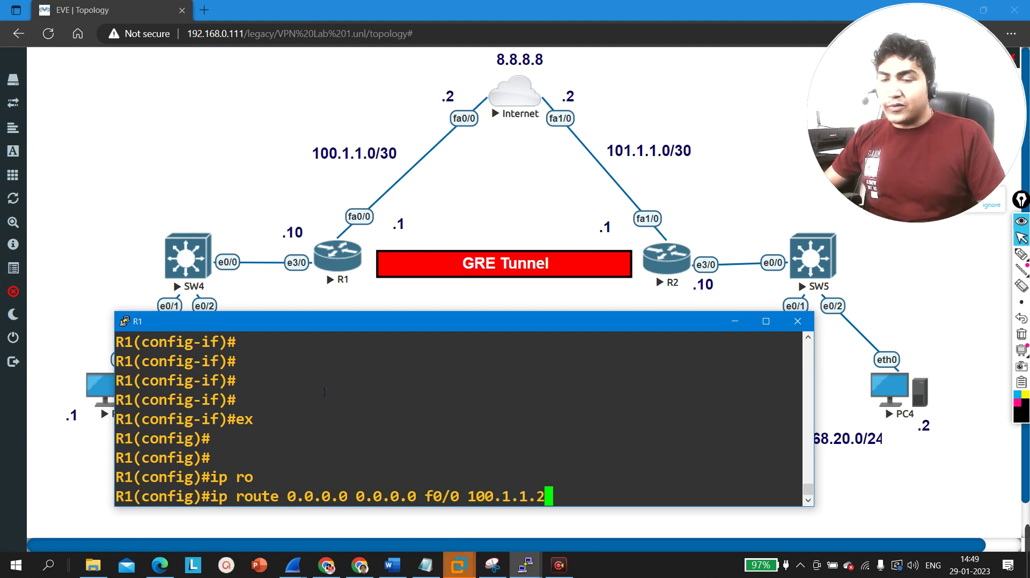
{"action": "key", "text": "Return"}
{"action": "key", "text": "Return"}
{"action": "key", "text": "Return"}
{"action": "key", "text": "Return"}
{"action": "key", "text": "Return"}
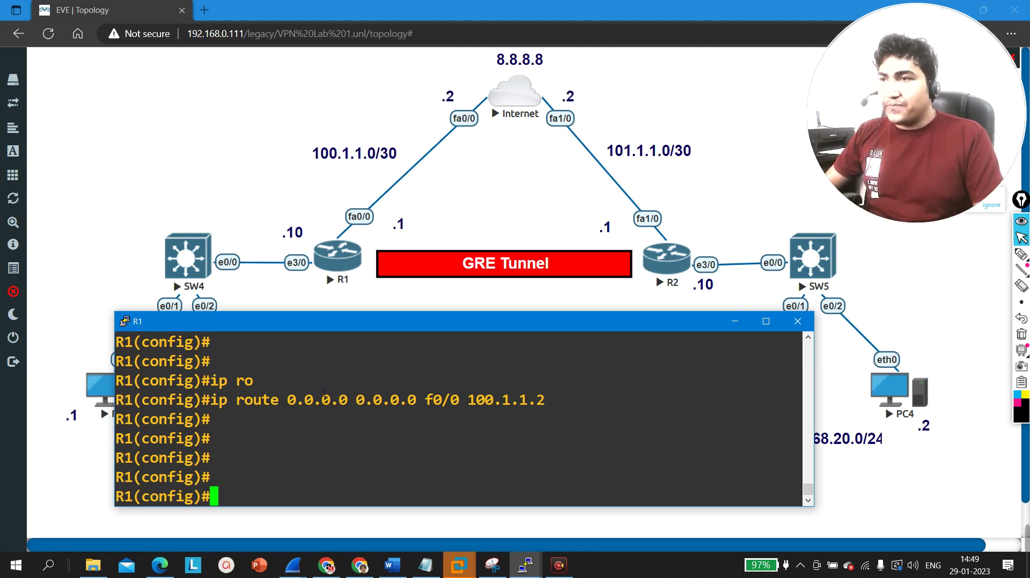
- Enter "access-list 10 permit 192.168.10.0 0.0.0.255" on R1 to permit the LAN network
{"action": "type", "text": "acc"}
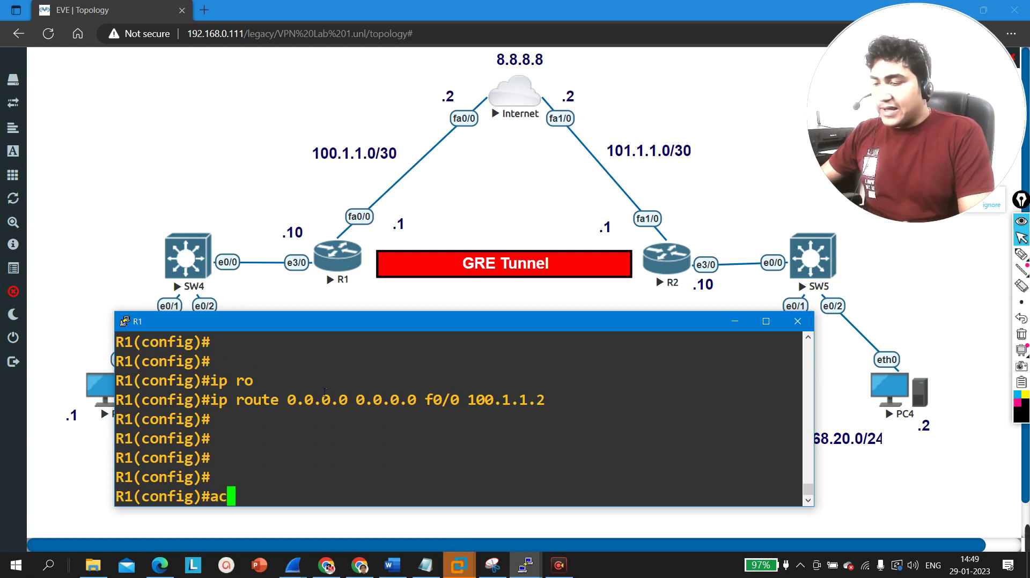
{"action": "key", "text": "Tab"}
{"action": "type", "text": "10 per"}
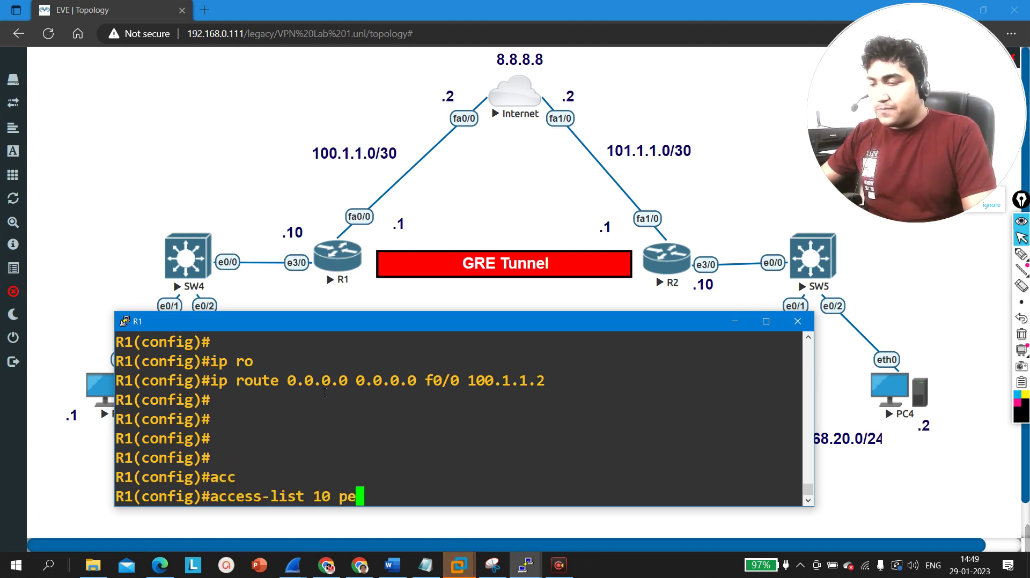
{"action": "key", "text": "Tab"}
{"action": "type", "text": "192.16"}
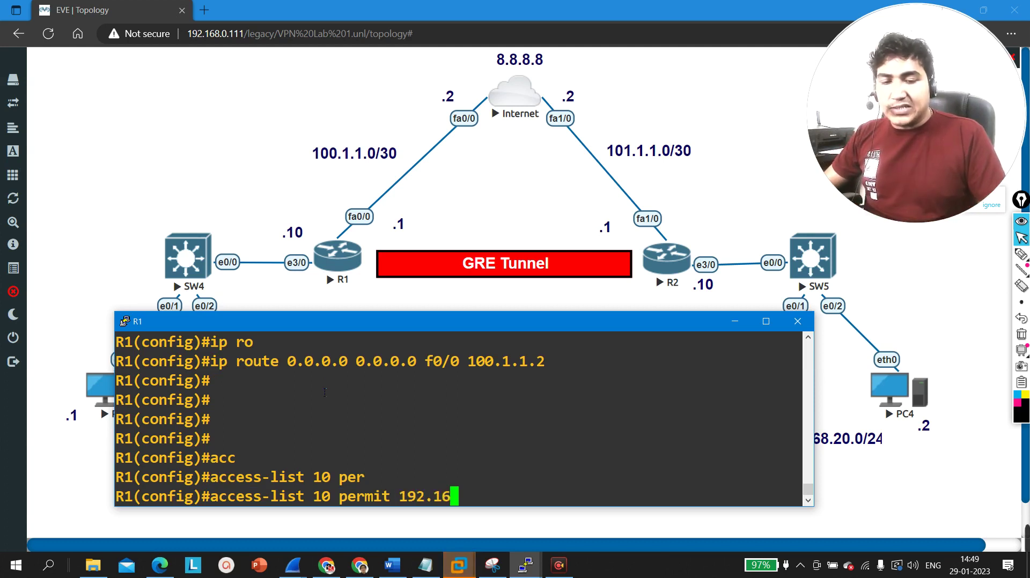
{"action": "type", "text": "8.10.0 0.0.0.255"}
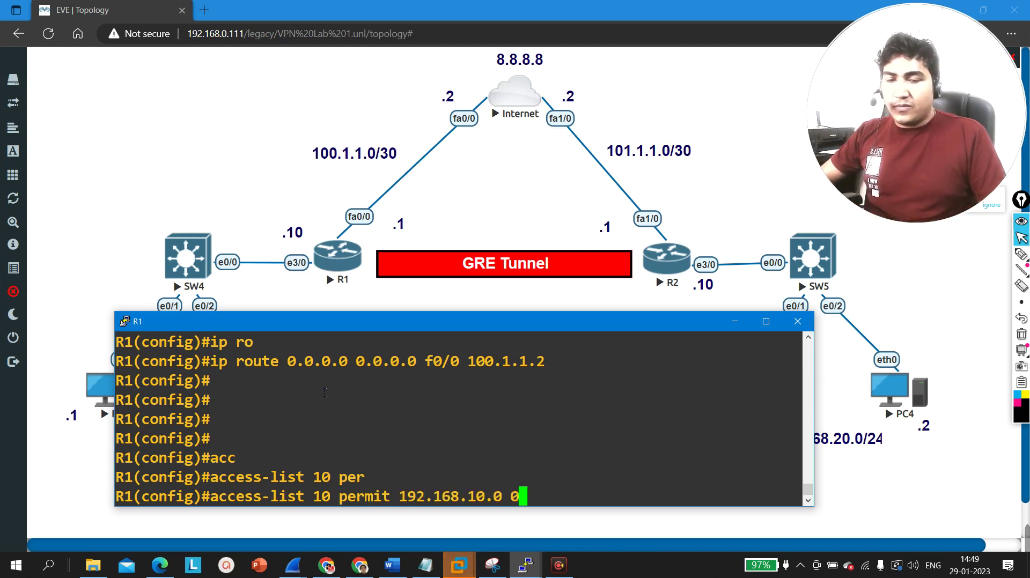
{"action": "key", "text": "Return"}
{"action": "key", "text": "Return"}
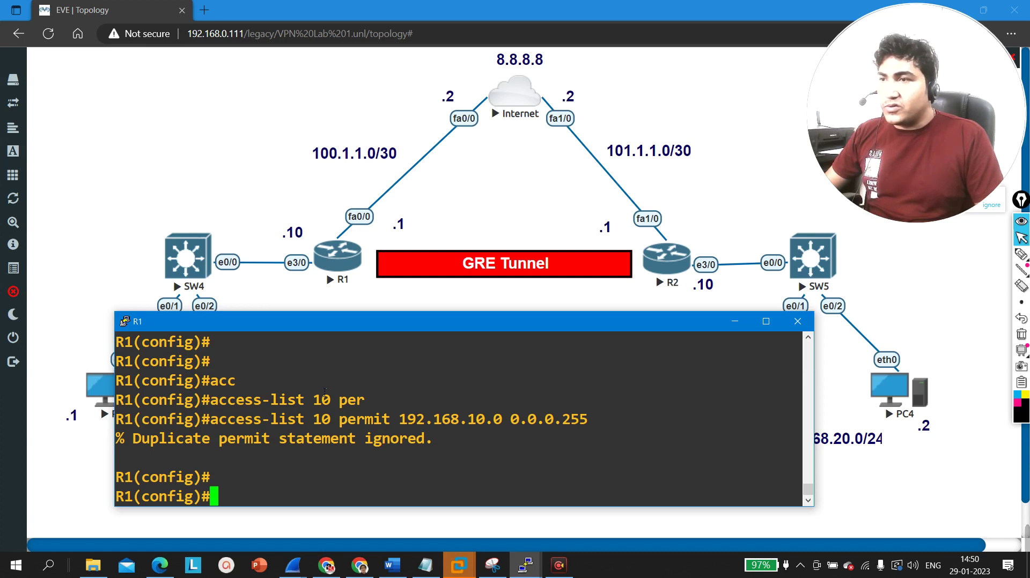
- List the options following "access-list 10 permit 192.168.10.0" and try to enter the rule without a wildcard mask
{"action": "left_click_drag", "start_coordinate": [201, 439], "coordinate": [433, 440]}
{"action": "left_click", "coordinate": [436, 445]}
{"action": "key", "text": "Up"}
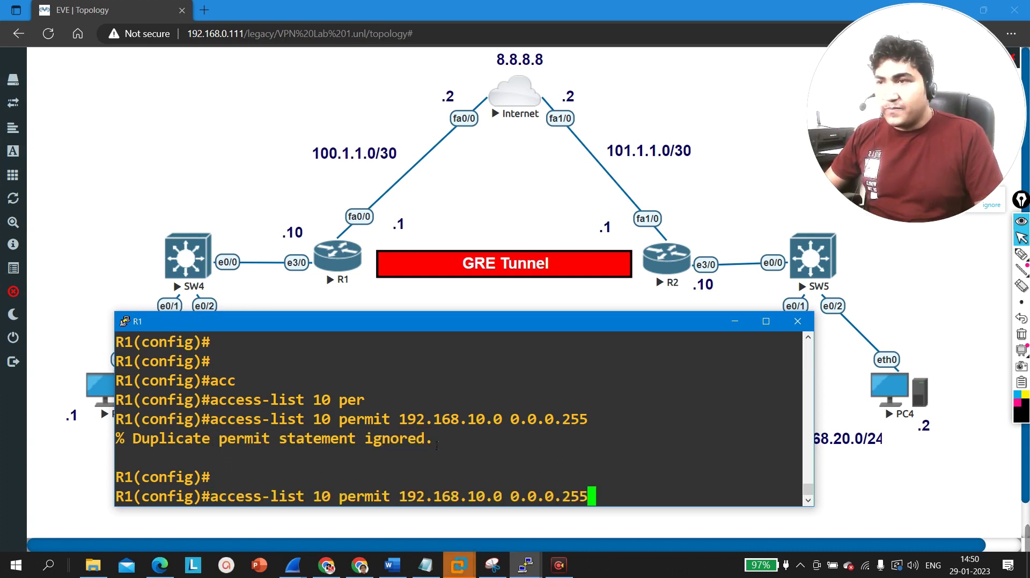
{"action": "key", "text": "BackSpace"}
{"action": "key", "text": "BackSpace"}
{"action": "key", "text": "BackSpace"}
{"action": "key", "text": "BackSpace"}
{"action": "key", "text": "BackSpace"}
{"action": "key", "text": "BackSpace"}
{"action": "key", "text": "BackSpace"}
{"action": "key", "text": "BackSpace"}
{"action": "key", "text": "BackSpace"}
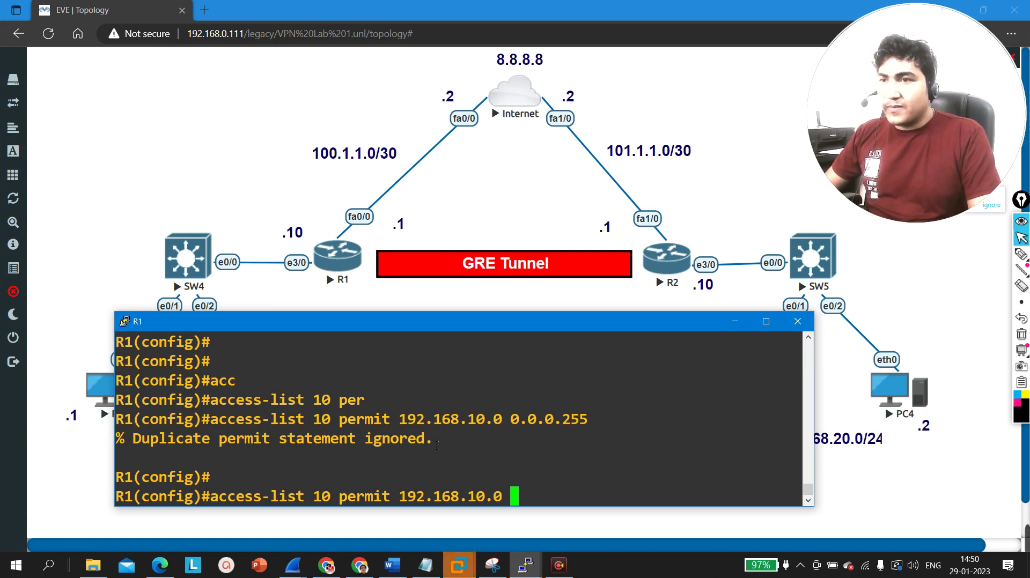
{"action": "type", "text": "?"}
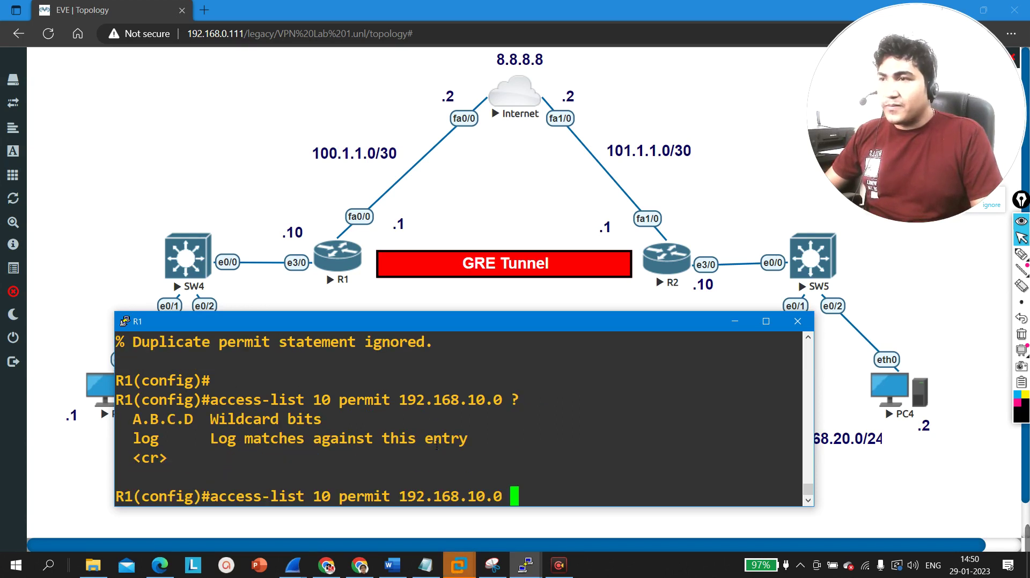
{"action": "key", "text": "Return"}
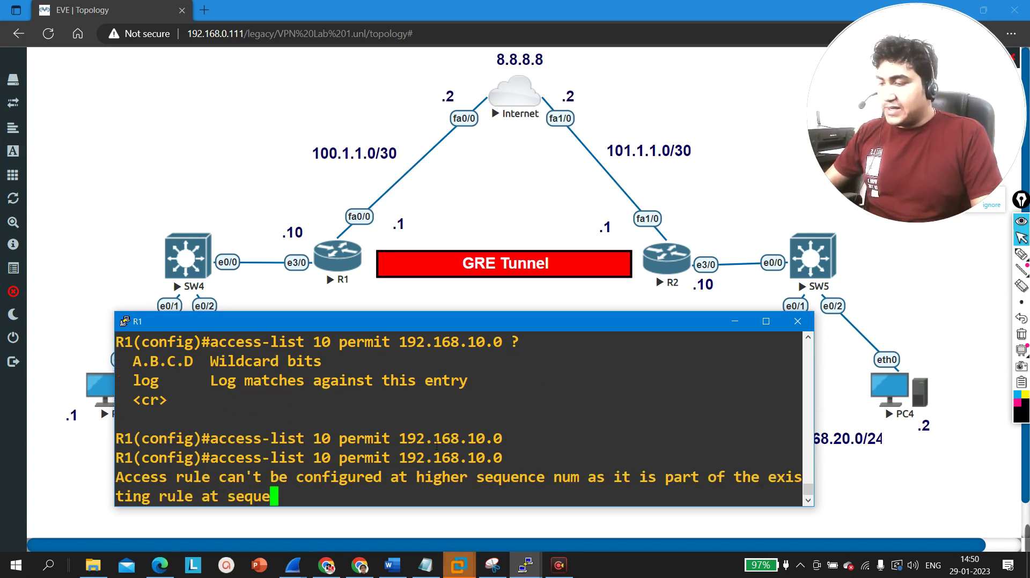
- Leave configuration mode and run "show access-lists" on R1 to examine the existing permit entry
{"action": "key", "text": "ctrl+z"}
{"action": "key", "text": "Return"}
{"action": "key", "text": "Return"}
{"action": "key", "text": "Return"}
{"action": "key", "text": "Return"}
{"action": "key", "text": "Return"}
{"action": "type", "text": "show "}
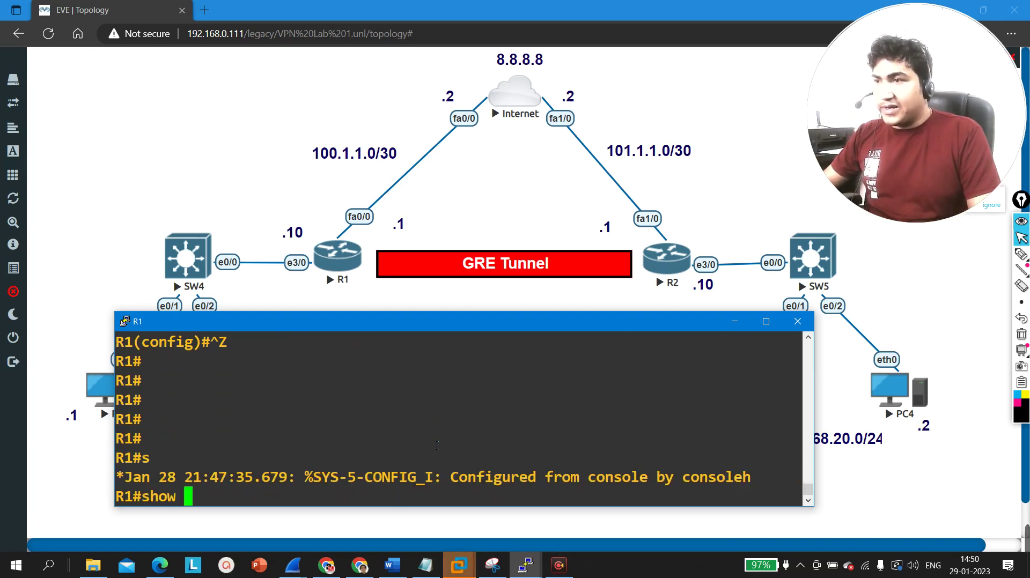
{"action": "type", "text": "acc"}
{"action": "key", "text": "Tab"}
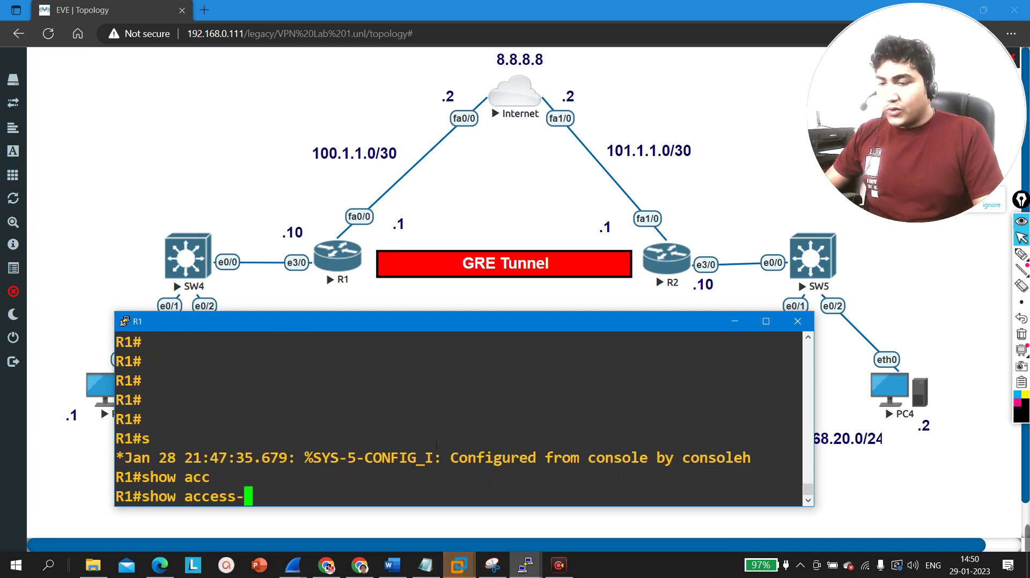
{"action": "type", "text": "l"}
{"action": "key", "text": "Tab"}
{"action": "key", "text": "Return"}
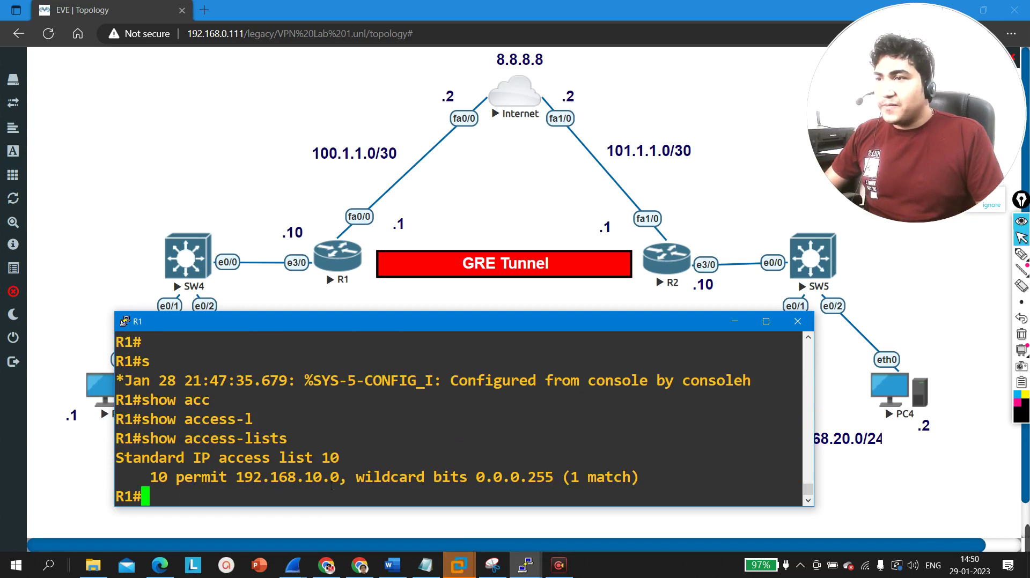
{"action": "left_click_drag", "start_coordinate": [144, 479], "coordinate": [631, 477]}
{"action": "left_click", "coordinate": [481, 455]}
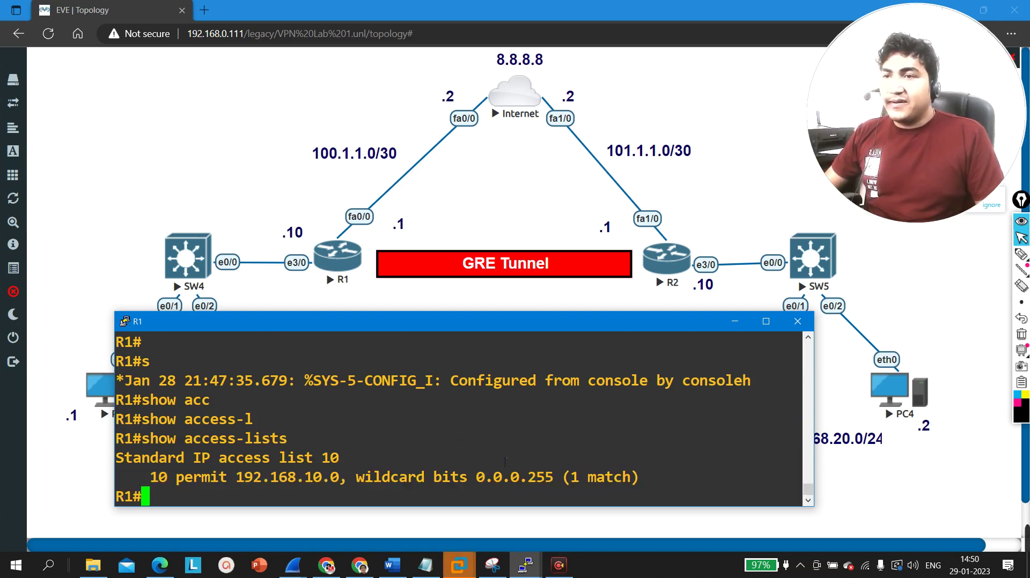
- Add the NAT rule "ip nat inside source list 10 int f0/0 overload" in R1's global configuration and leave configuration mode
{"action": "key", "text": "Return"}
{"action": "type", "text": "conf"}
{"action": "key", "text": "Tab"}
{"action": "key", "text": "Return"}
{"action": "key", "text": "Return"}
{"action": "key", "text": "Return"}
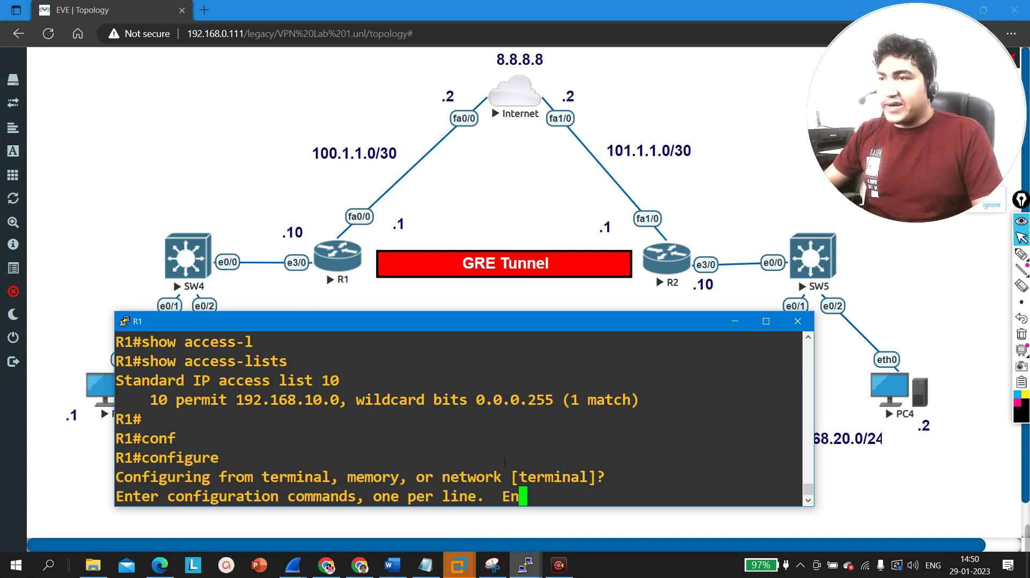
{"action": "type", "text": "ip nat"}
{"action": "key", "text": "Tab"}
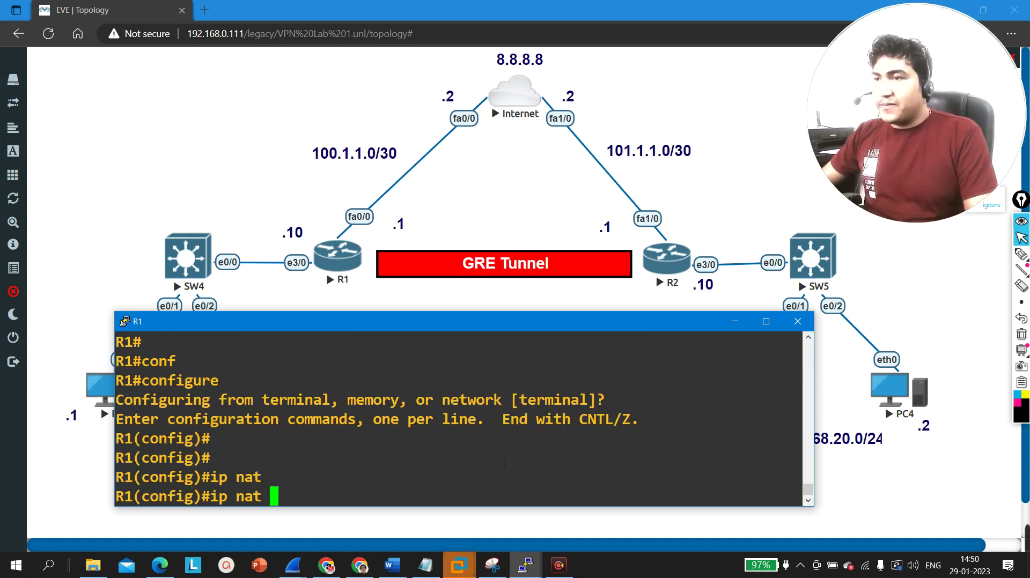
{"action": "type", "text": "ins"}
{"action": "key", "text": "Tab"}
{"action": "type", "text": "so"}
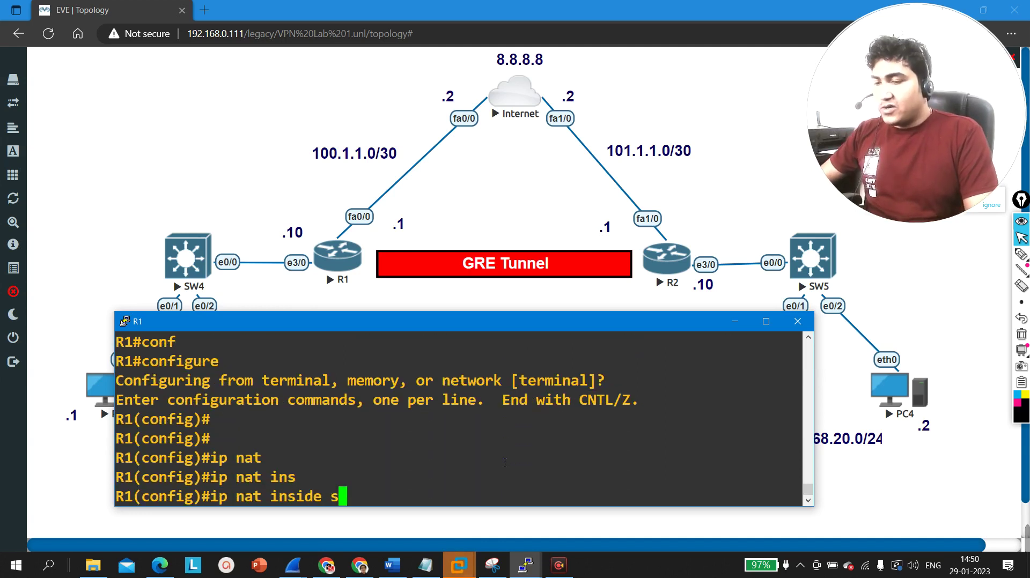
{"action": "key", "text": "Tab"}
{"action": "type", "text": "l"}
{"action": "key", "text": "Tab"}
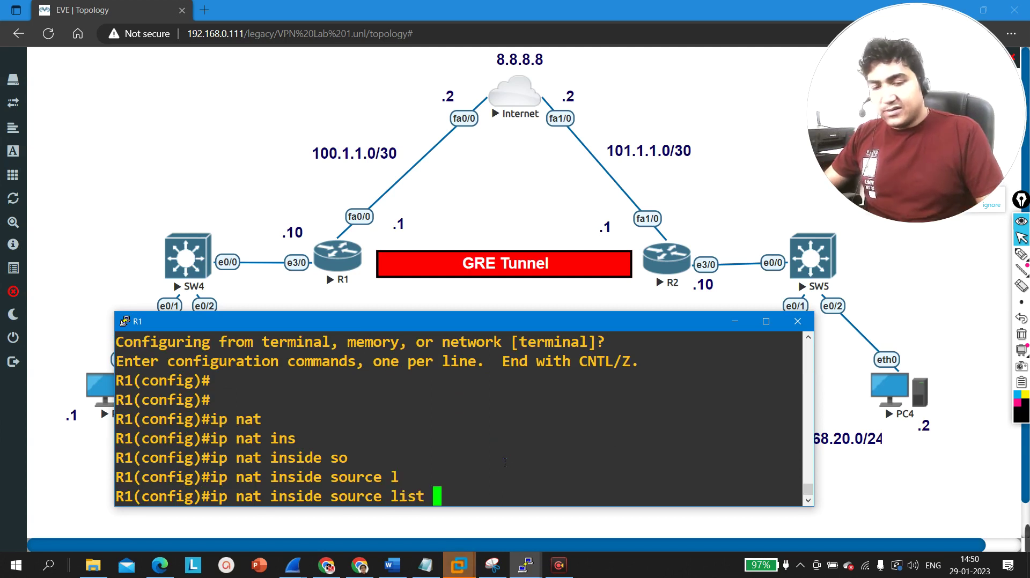
{"action": "type", "text": "10 int "}
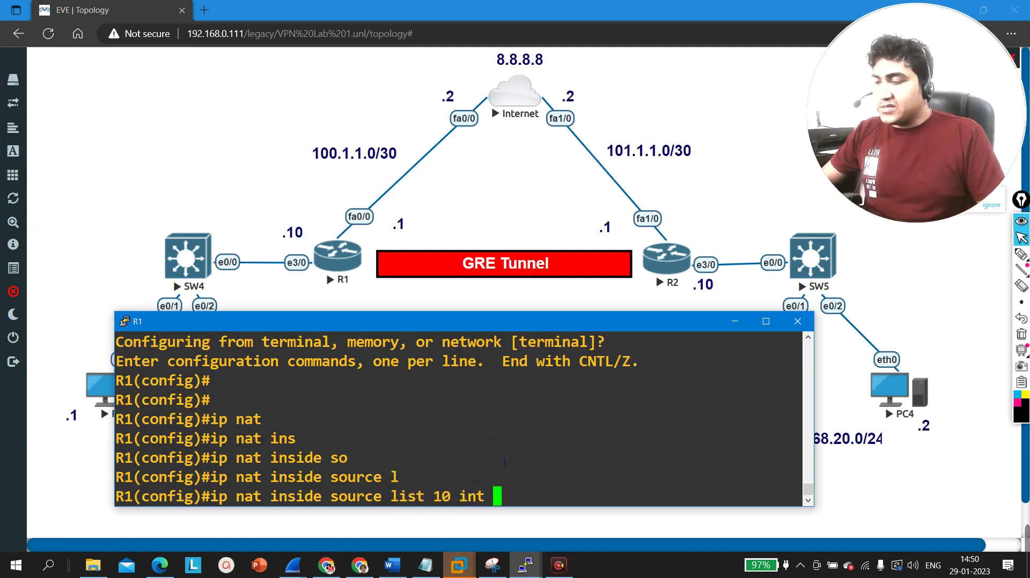
{"action": "type", "text": "f0/0 o"}
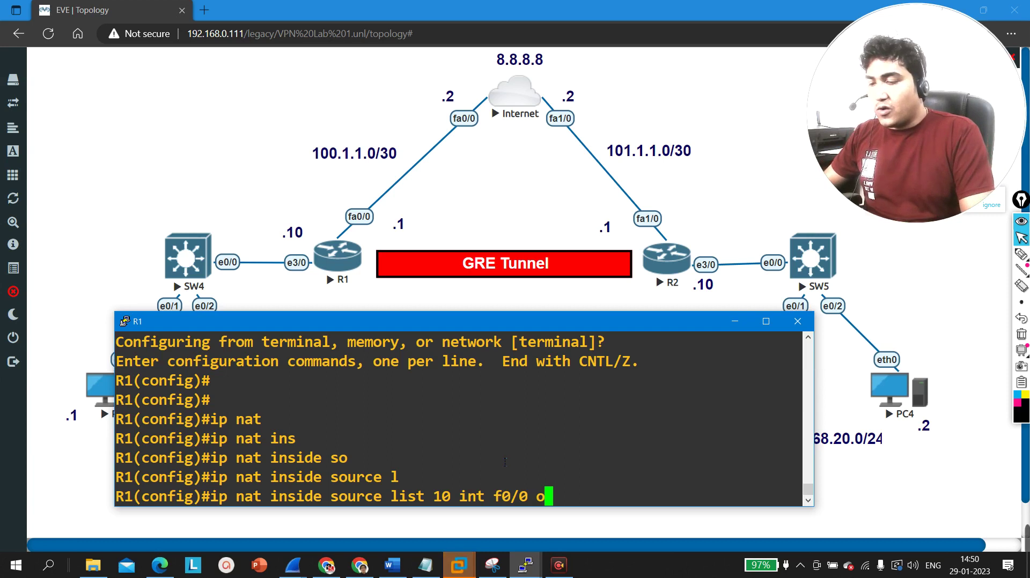
{"action": "type", "text": "v"}
{"action": "key", "text": "Tab"}
{"action": "key", "text": "Return"}
{"action": "key", "text": "Return"}
{"action": "key", "text": "Return"}
{"action": "key", "text": "Return"}
{"action": "key", "text": "Return"}
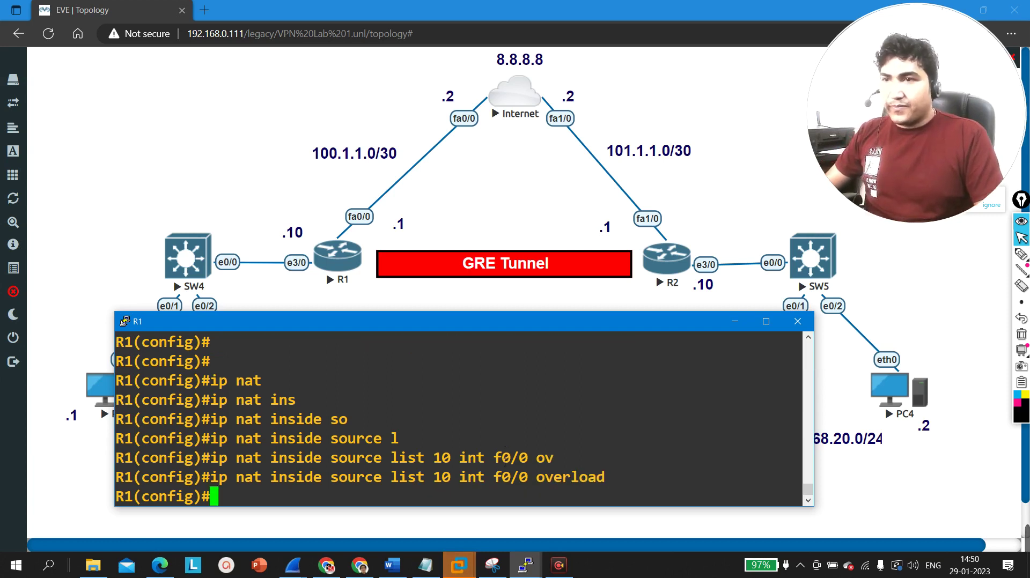
{"action": "key", "text": "ctrl+z"}
{"action": "key", "text": "Return"}
{"action": "key", "text": "Return"}
{"action": "key", "text": "Return"}
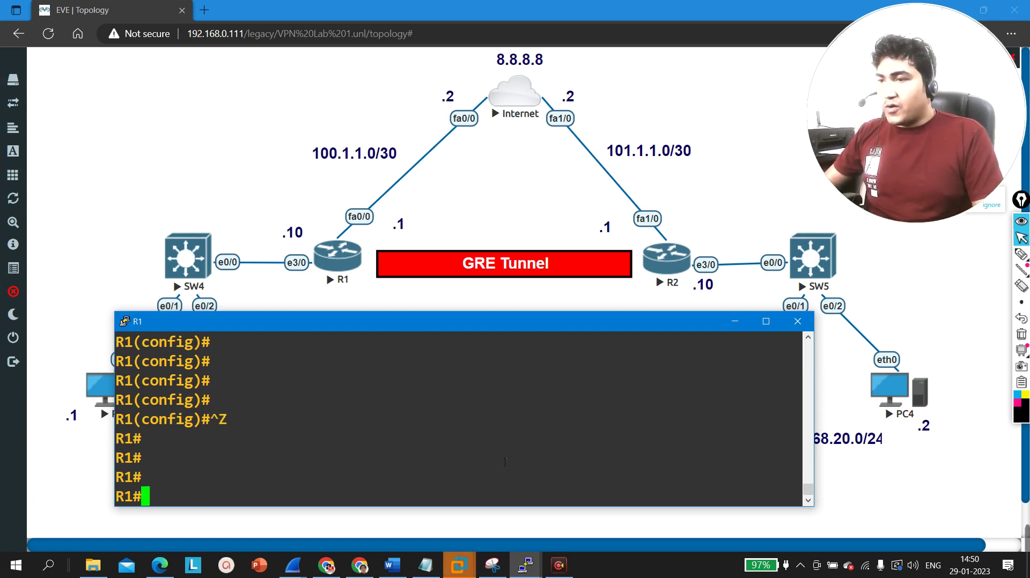
- Ping 8.8.8.8 from R1 to test the router's Internet connectivity
{"action": "type", "text": "ping 8.8.8.8"}
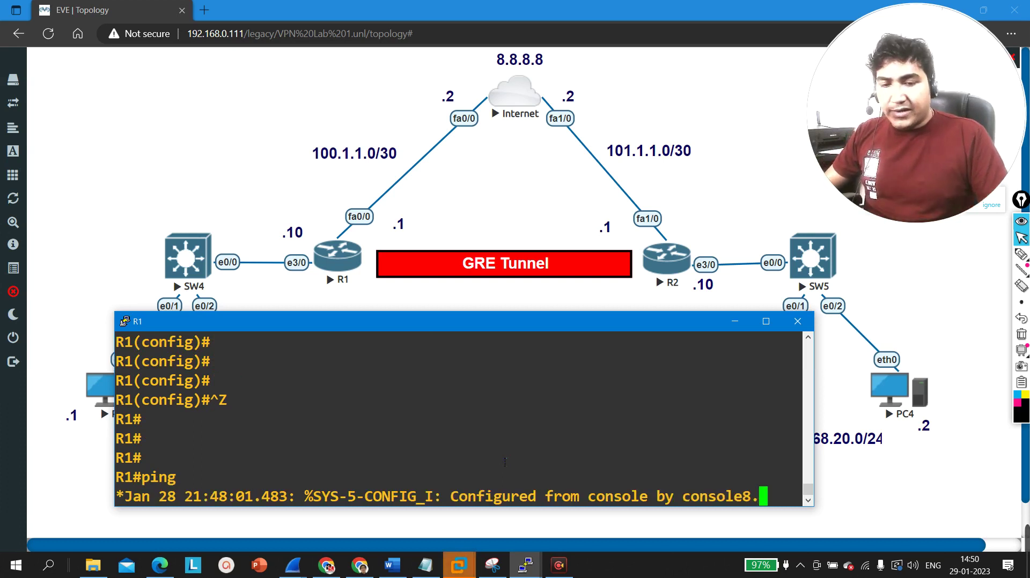
{"action": "key", "text": "Tab"}
{"action": "key", "text": "Return"}
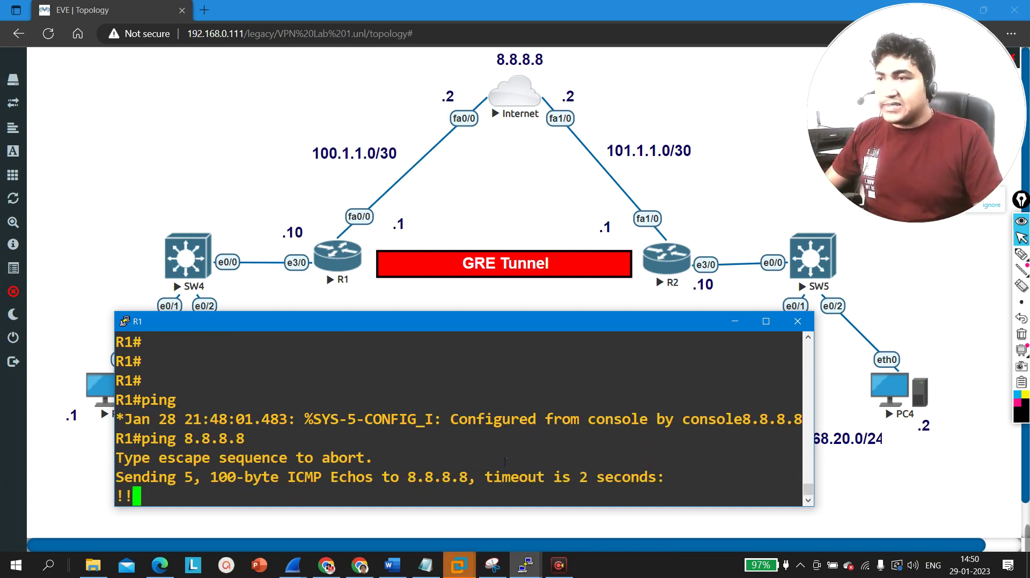
{"action": "key", "text": "Return"}
{"action": "key", "text": "Return"}
{"action": "key", "text": "Return"}
{"action": "key", "text": "Return"}
{"action": "key", "text": "Return"}
- Ping 8.8.8.8 from R1 using interface e3/0 as the source to test NAT from the LAN side
{"action": "key", "text": "Up"}
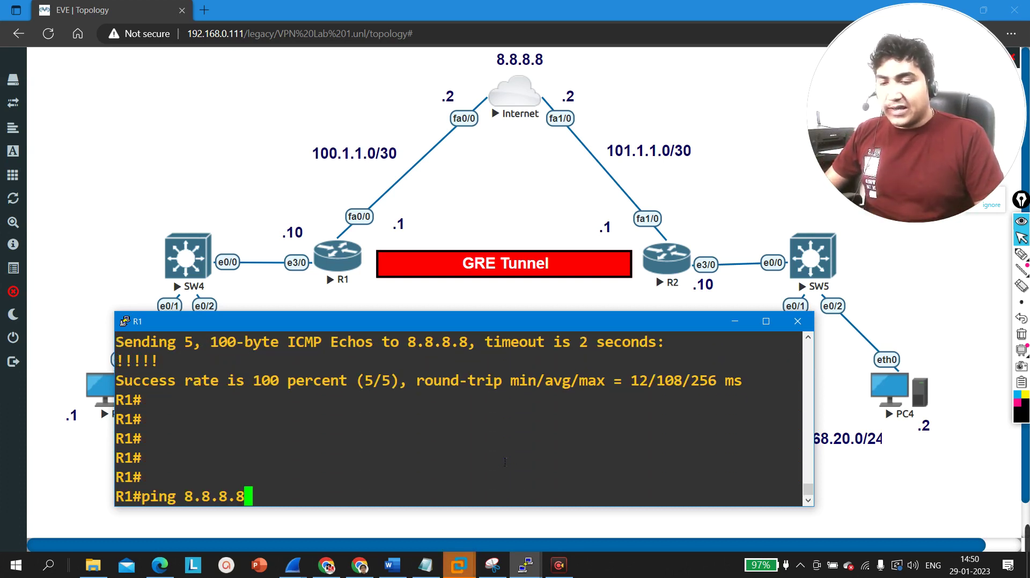
{"action": "type", "text": "so"}
{"action": "key", "text": "Tab"}
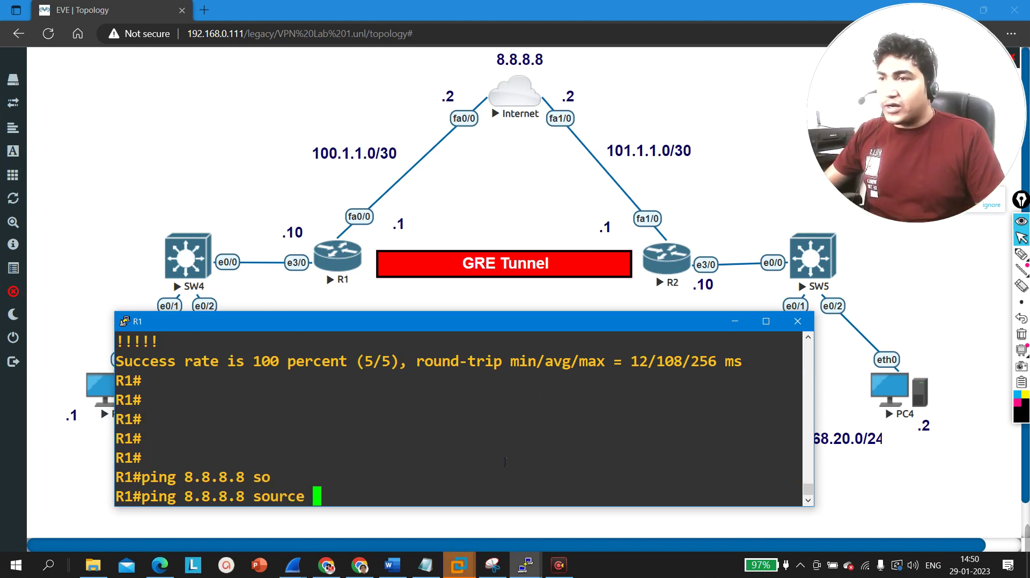
{"action": "type", "text": "e3/0"}
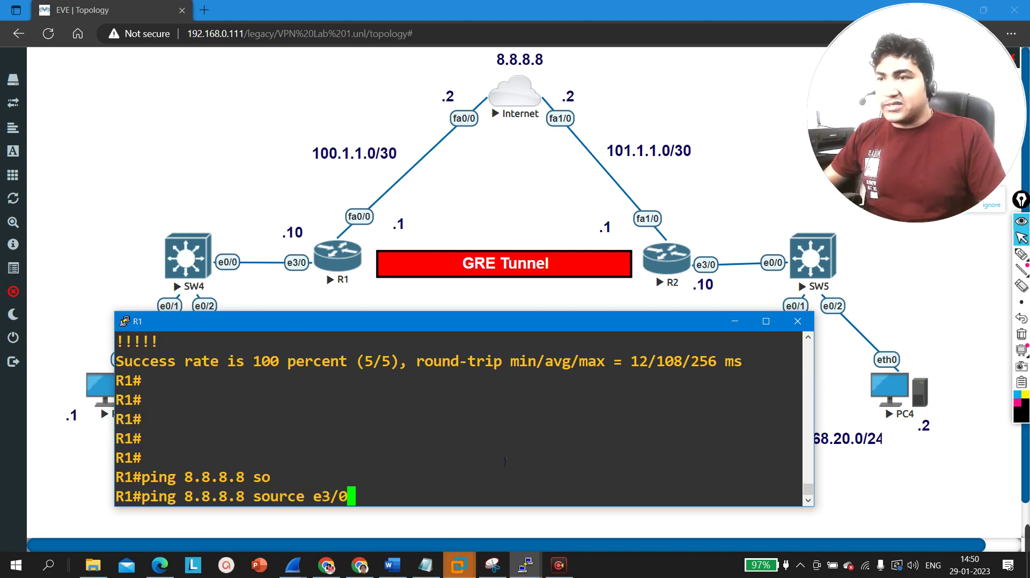
{"action": "key", "text": "Return"}
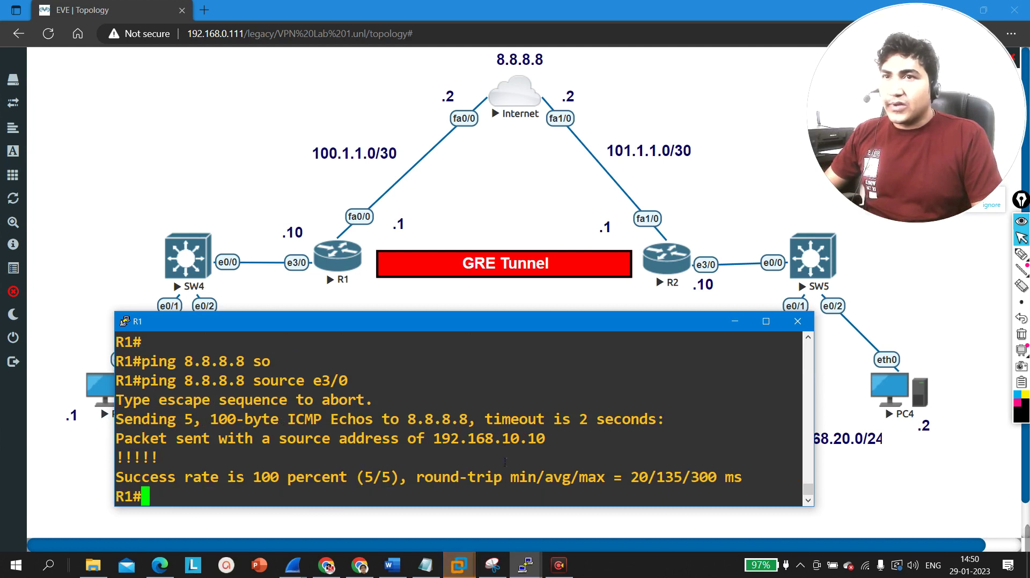
{"action": "key", "text": "Return"}
{"action": "key", "text": "Return"}
{"action": "key", "text": "Return"}
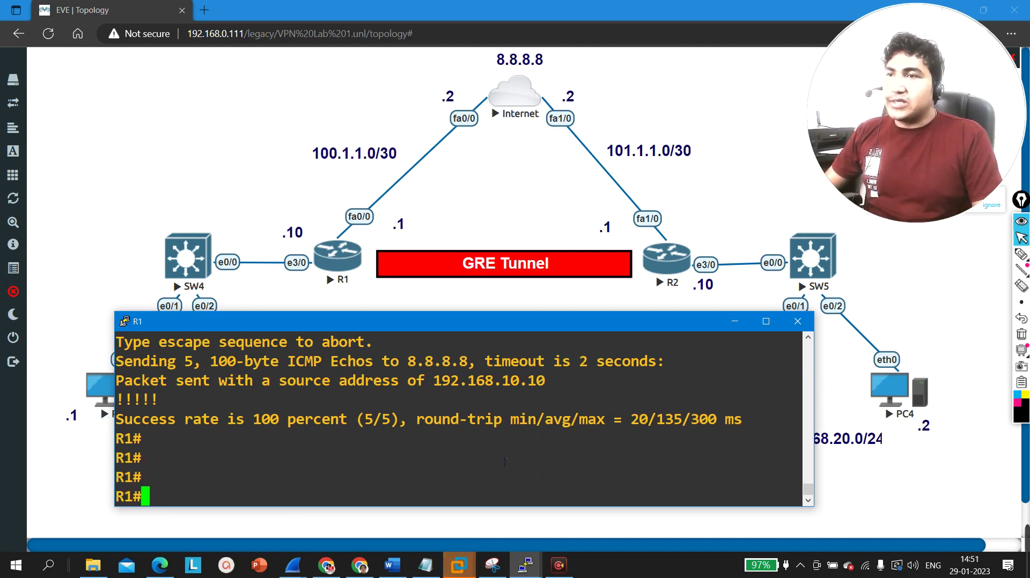
{"action": "key", "text": "Return"}
{"action": "key", "text": "Return"}
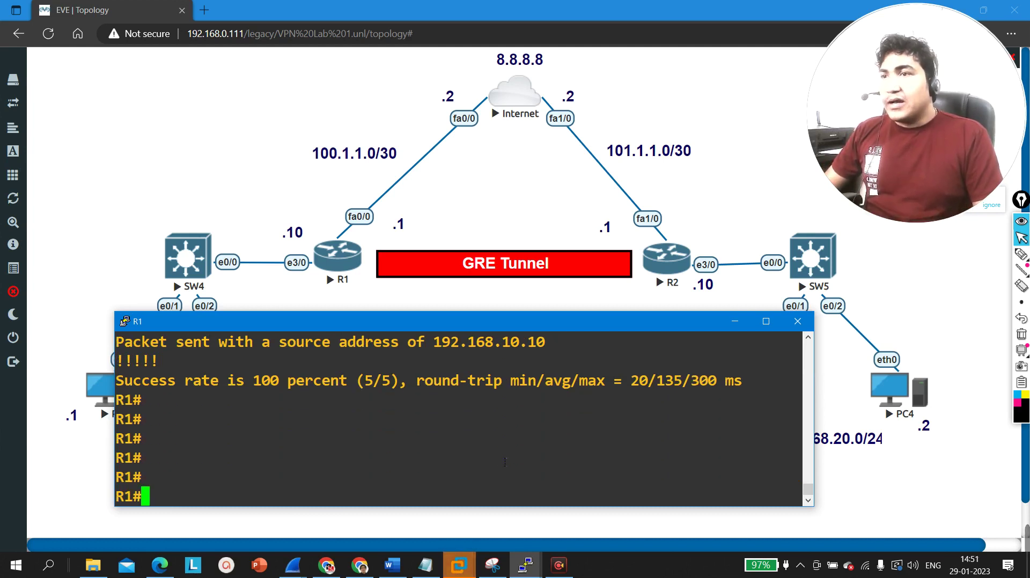
- Enter global configuration mode on R1 and create the tunnel interface with "int tunnel 1"
{"action": "type", "text": "conf"}
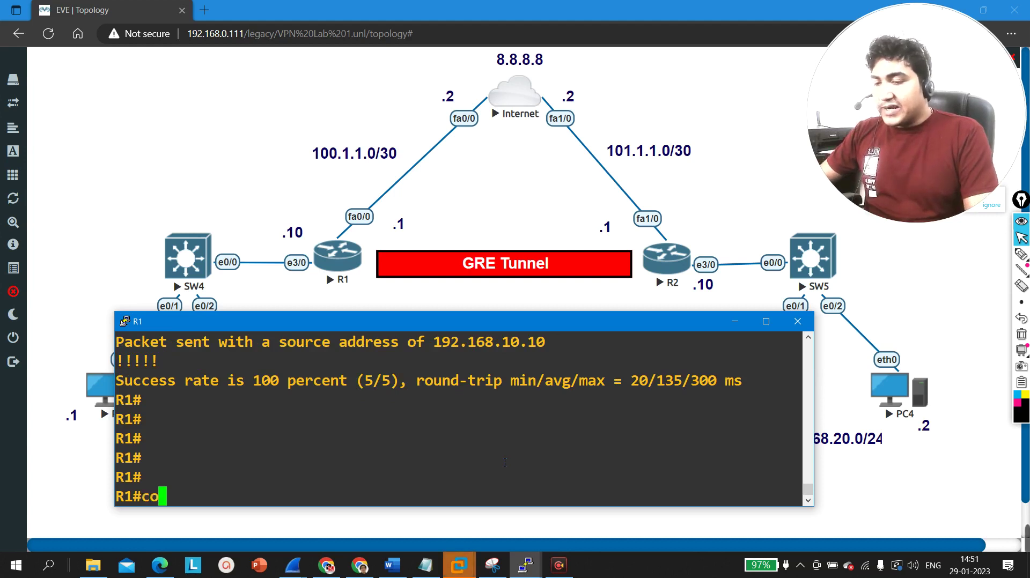
{"action": "key", "text": "Tab"}
{"action": "key", "text": "Return"}
{"action": "key", "text": "Return"}
{"action": "key", "text": "Return"}
{"action": "key", "text": "Return"}
{"action": "key", "text": "Return"}
{"action": "key", "text": "Return"}
{"action": "key", "text": "Return"}
{"action": "key", "text": "Return"}
{"action": "key", "text": "Return"}
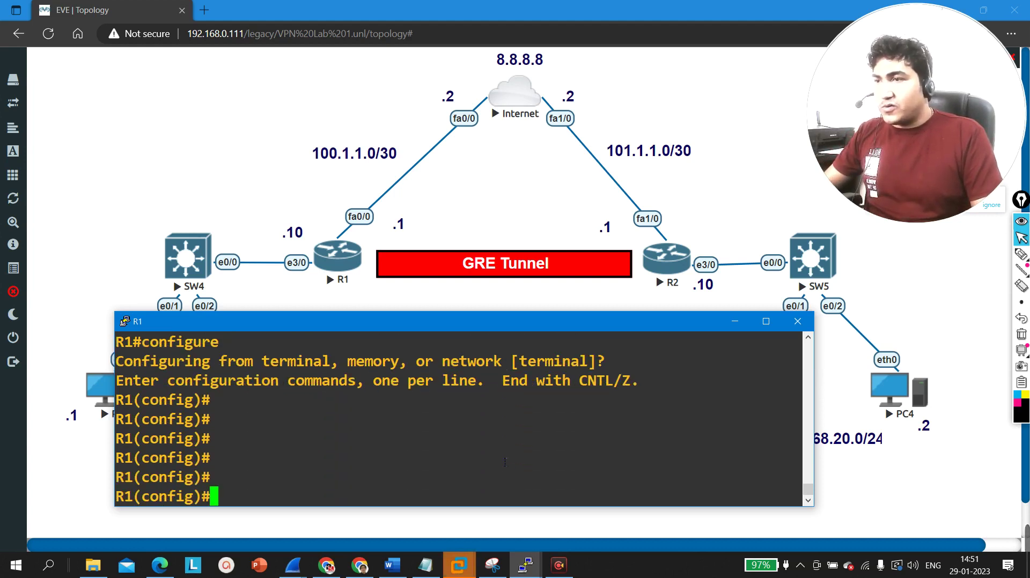
{"action": "type", "text": "int tu"}
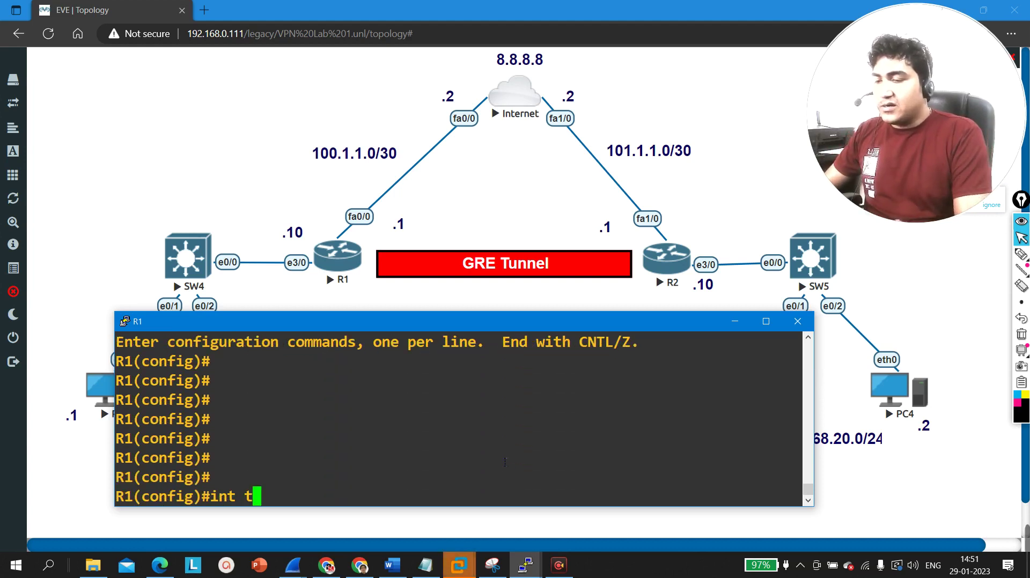
{"action": "key", "text": "Tab"}
{"action": "type", "text": "1"}
{"action": "key", "text": "Return"}
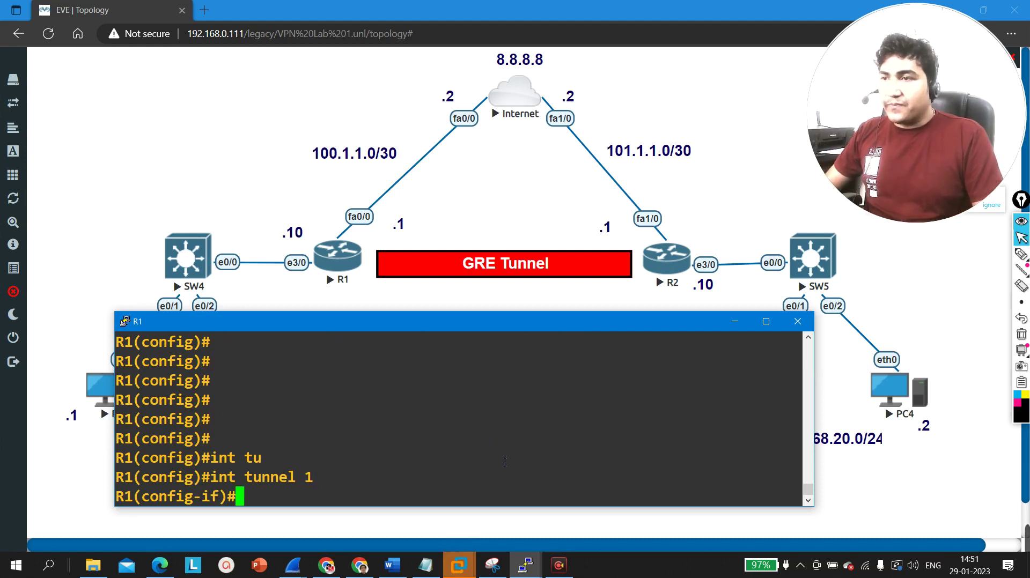
- Set the source of R1's tunnel 1 interface with "tunnel source f0/0"
{"action": "key", "text": "Return"}
{"action": "key", "text": "Return"}
{"action": "type", "text": "tu"}
{"action": "key", "text": "Tab"}
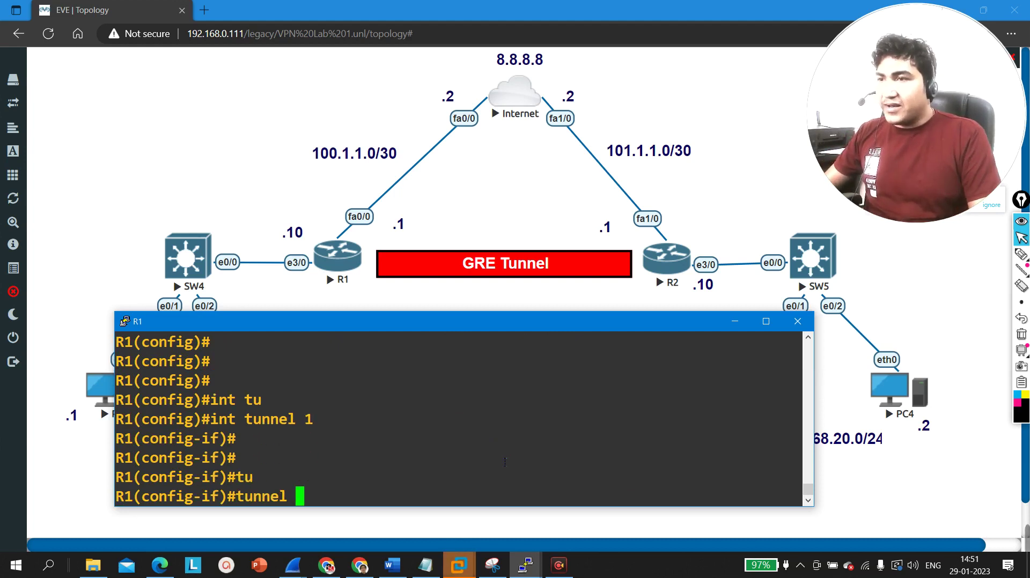
{"action": "type", "text": "so"}
{"action": "key", "text": "Tab"}
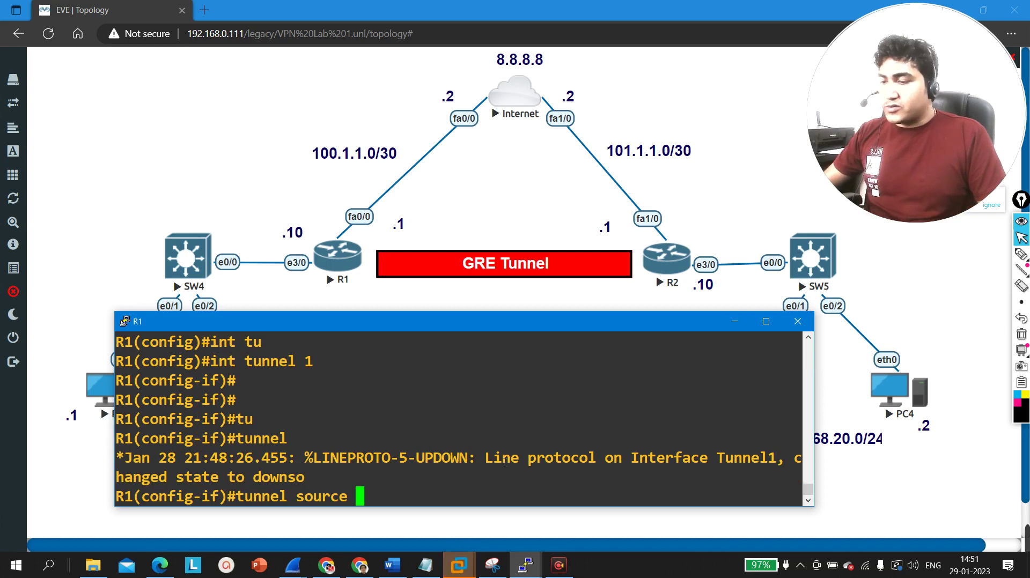
{"action": "type", "text": "f0/0"}
{"action": "key", "text": "Return"}
- Set the tunnel's remote endpoint to R2's public address with "tunnel destination 101.1.1.1"
{"action": "type", "text": "t"}
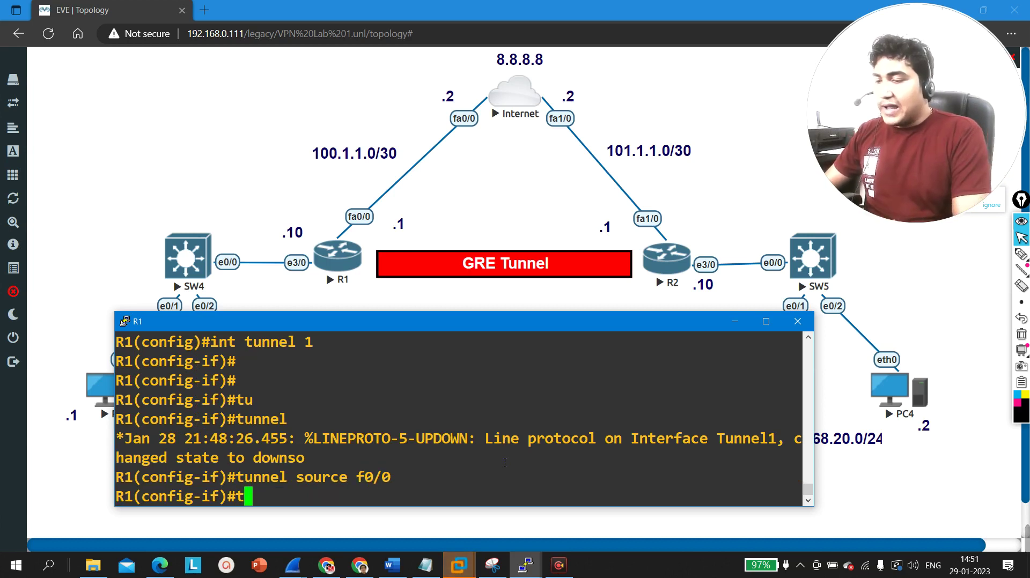
{"action": "type", "text": "u"}
{"action": "key", "text": "Tab"}
{"action": "type", "text": "de"}
{"action": "key", "text": "Tab"}
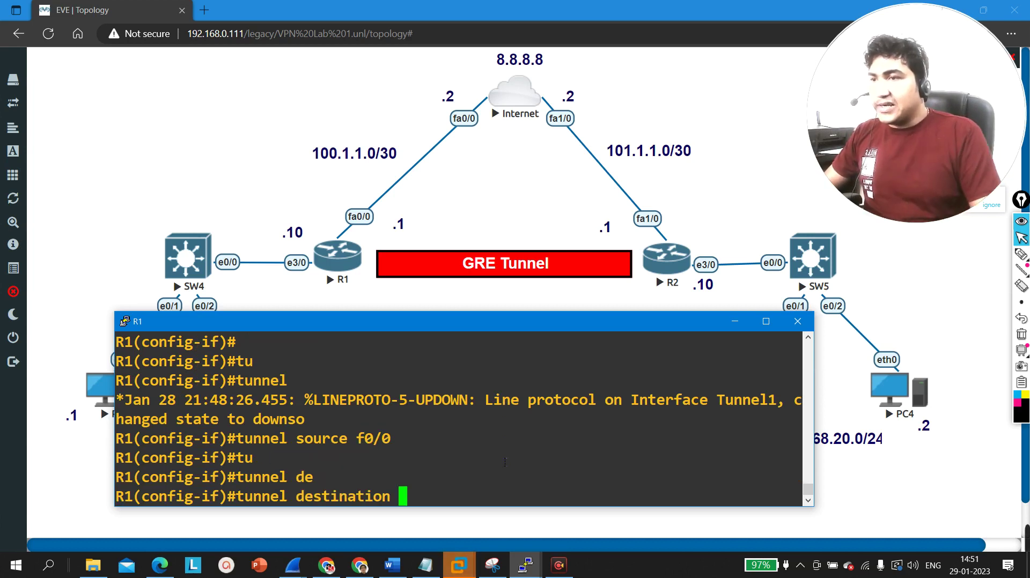
{"action": "type", "text": "101.1.1."}
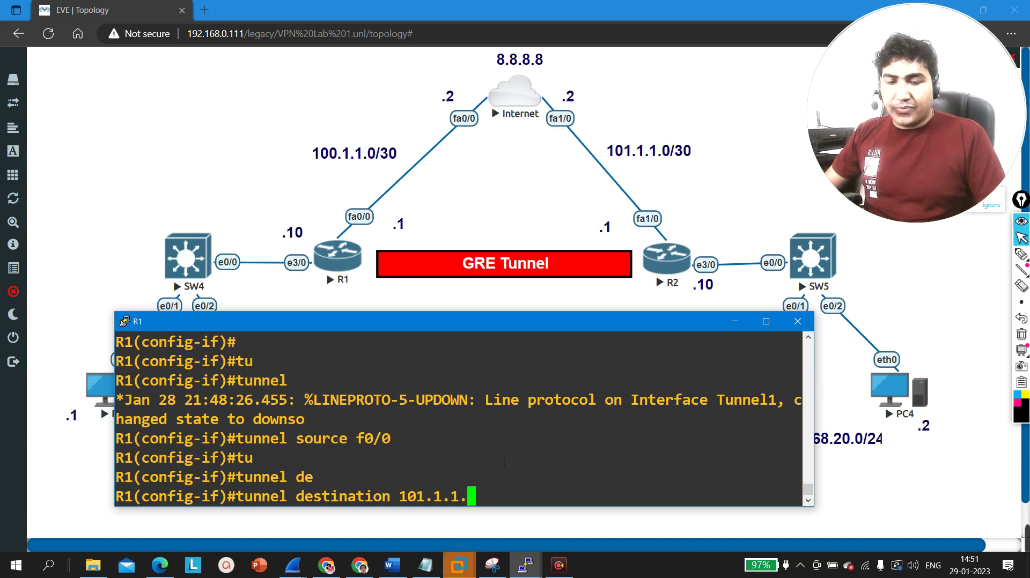
{"action": "type", "text": "1"}
{"action": "key", "text": "Return"}
{"action": "key", "text": "Return"}
{"action": "key", "text": "Return"}
{"action": "key", "text": "Return"}
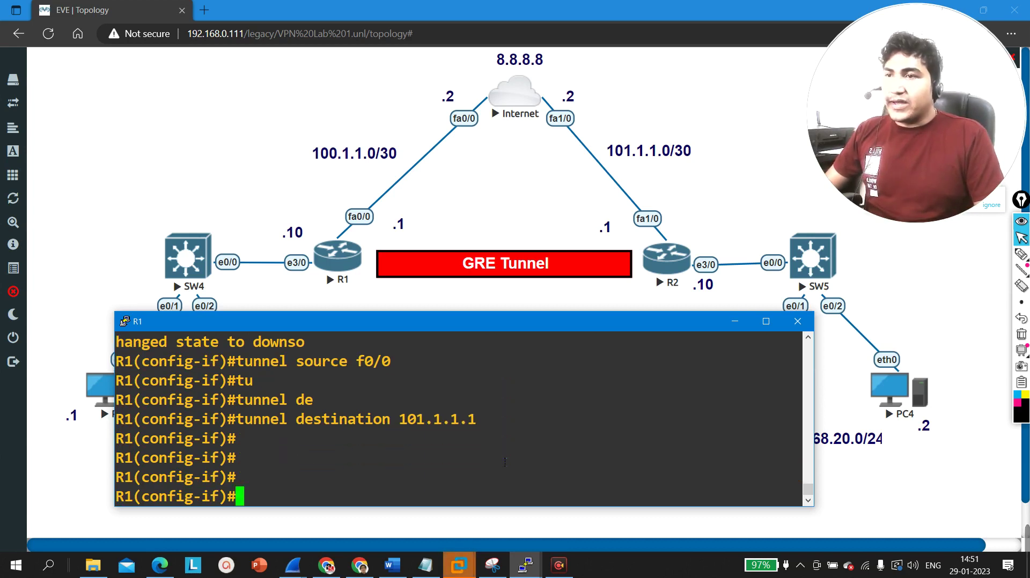
- Examine the console message about the line protocol state of interface Tunnel1 on R1
{"action": "key", "text": "Return"}
{"action": "key", "text": "Return"}
{"action": "key", "text": "Return"}
{"action": "key", "text": "Return"}
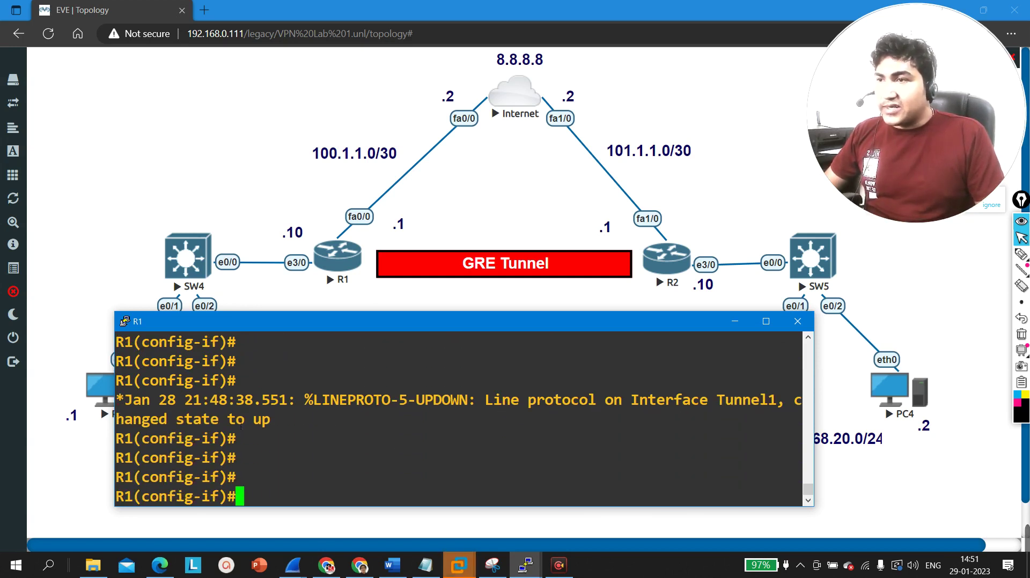
{"action": "left_click_drag", "start_coordinate": [241, 423], "coordinate": [799, 424]}
{"action": "left_click", "coordinate": [327, 444]}
{"action": "key", "text": "Return"}
{"action": "key", "text": "Return"}
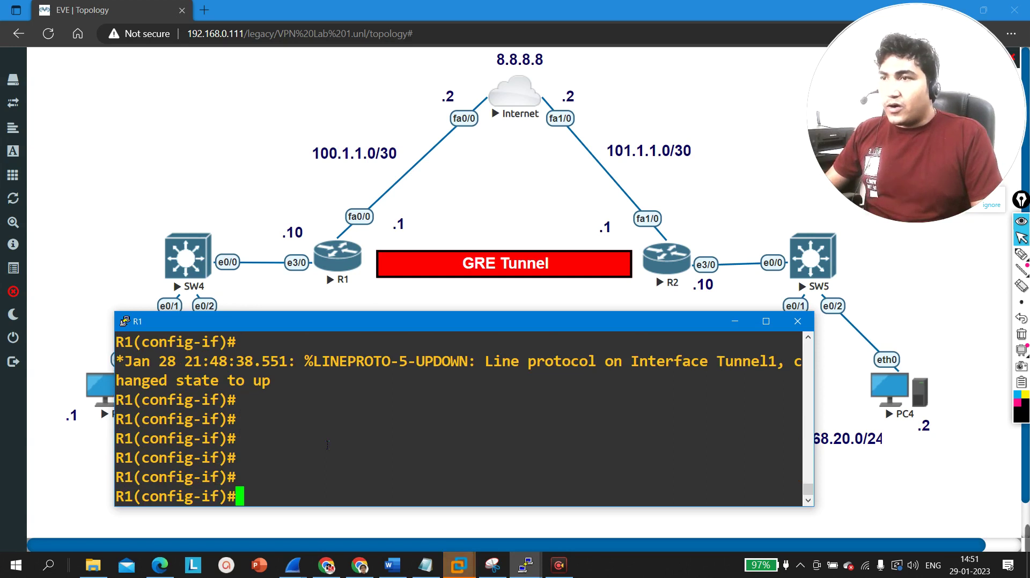
{"action": "key", "text": "Return"}
- Assign "ip address 10.1.1.1 255.255.255.0" to R1's tunnel 1 interface and leave configuration mode
{"action": "type", "text": "i"}
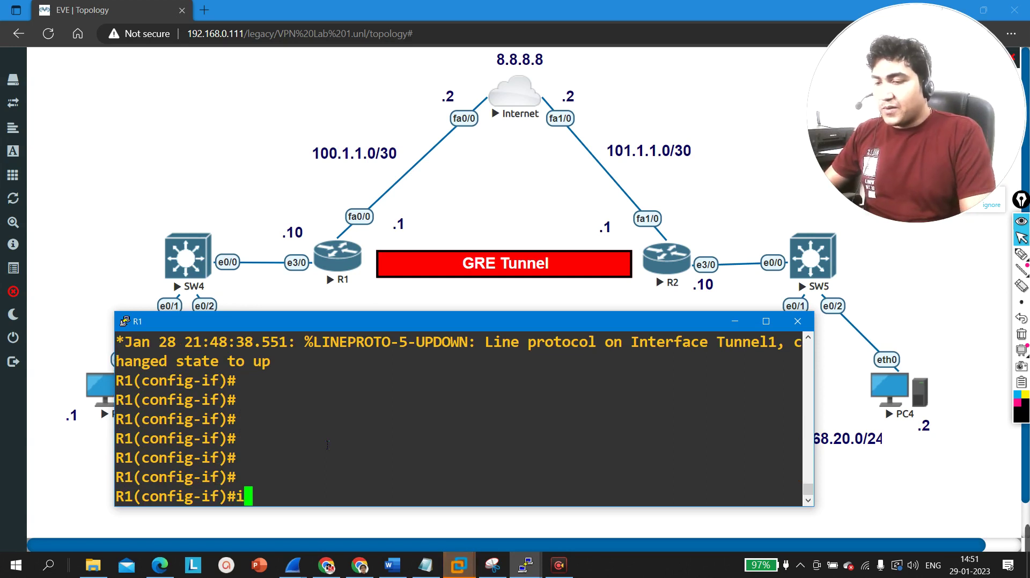
{"action": "type", "text": "p add"}
{"action": "key", "text": "Tab"}
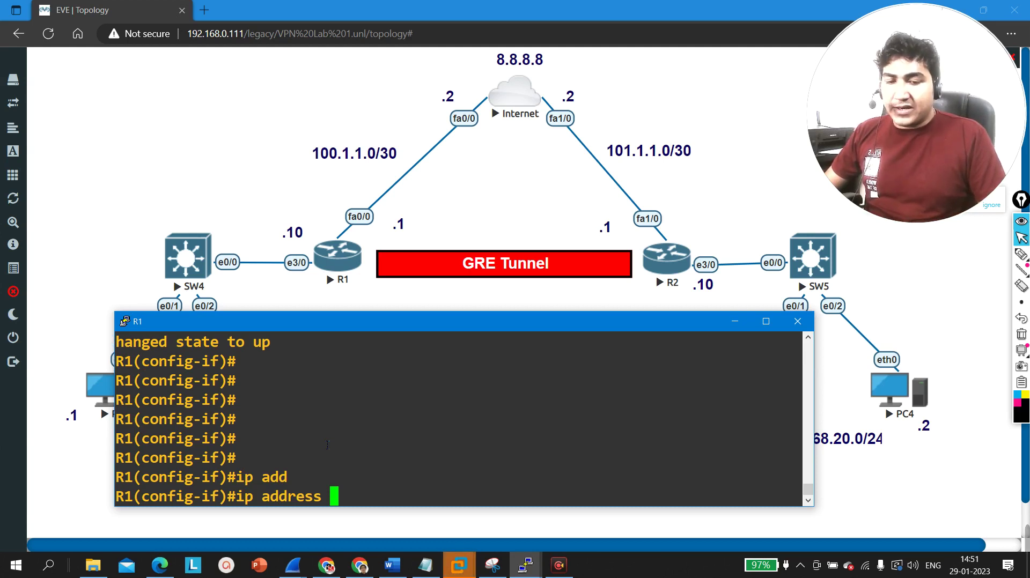
{"action": "type", "text": "10.1.1."}
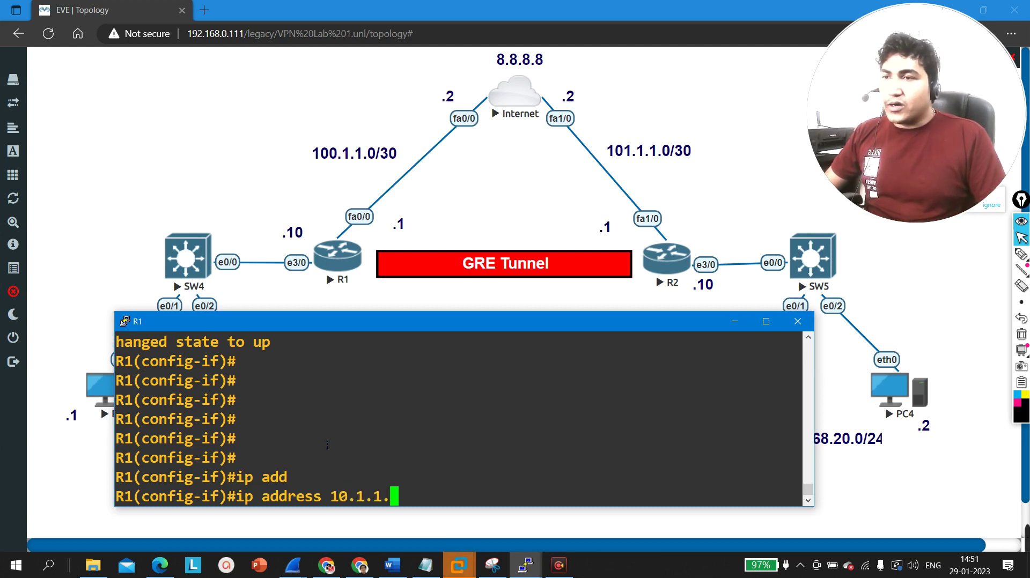
{"action": "type", "text": "1/24"}
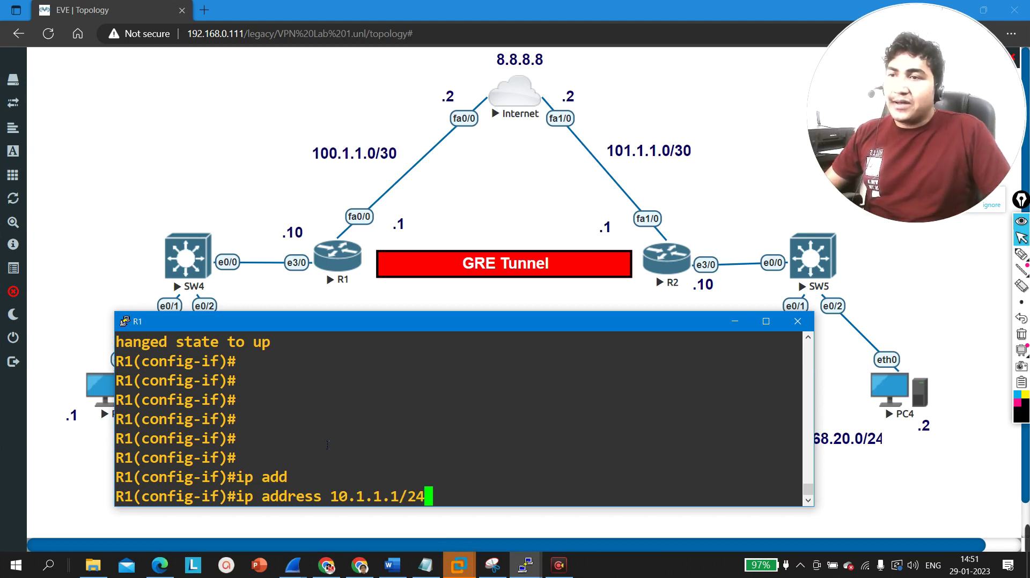
{"action": "key", "text": "BackSpace"}
{"action": "key", "text": "BackSpace"}
{"action": "key", "text": "BackSpace"}
{"action": "type", "text": "25"}
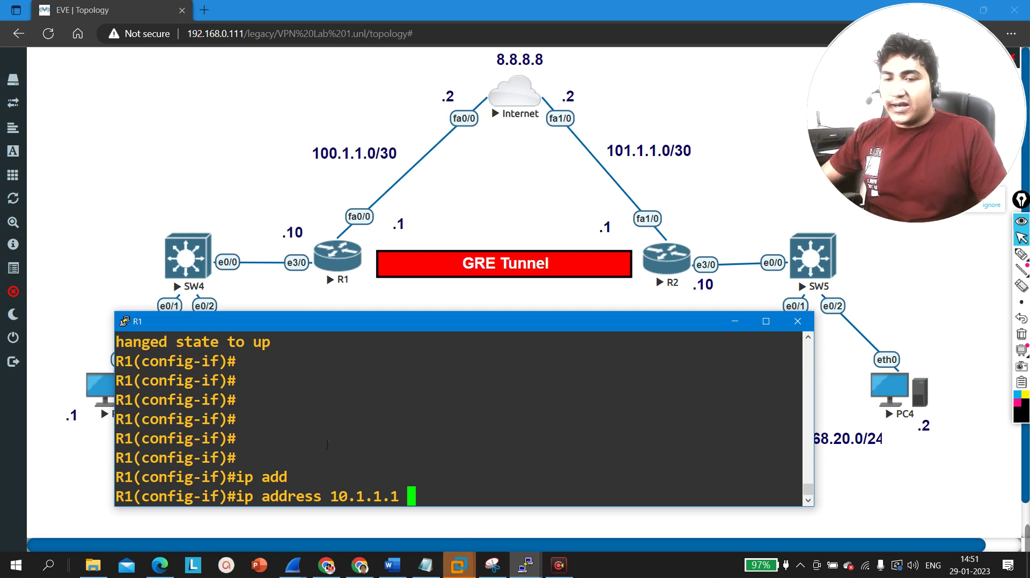
{"action": "type", "text": "5.255.255.0"}
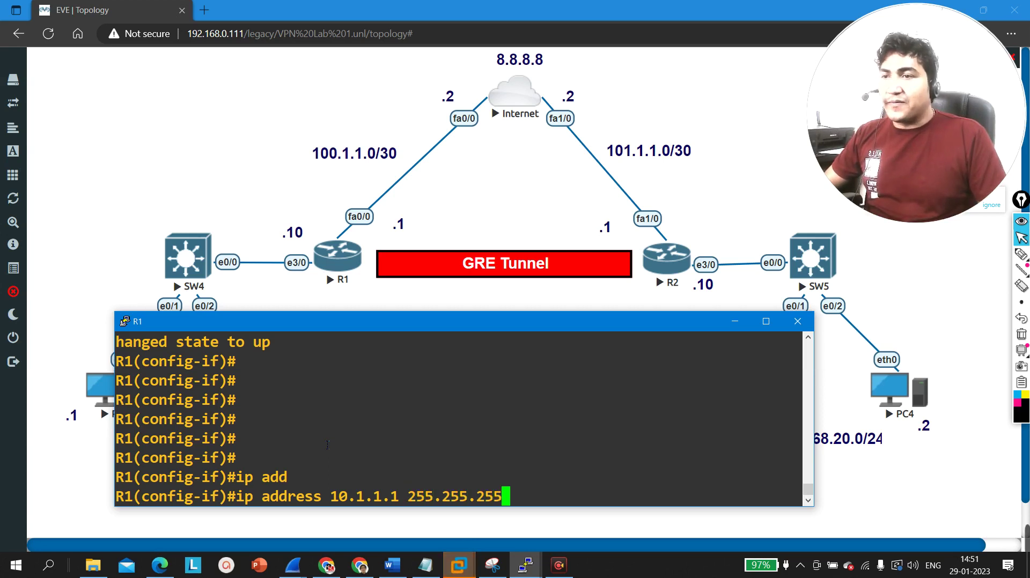
{"action": "key", "text": "Return"}
{"action": "key", "text": "Return"}
{"action": "key", "text": "Return"}
{"action": "key", "text": "ctrl+z"}
{"action": "key", "text": "Return"}
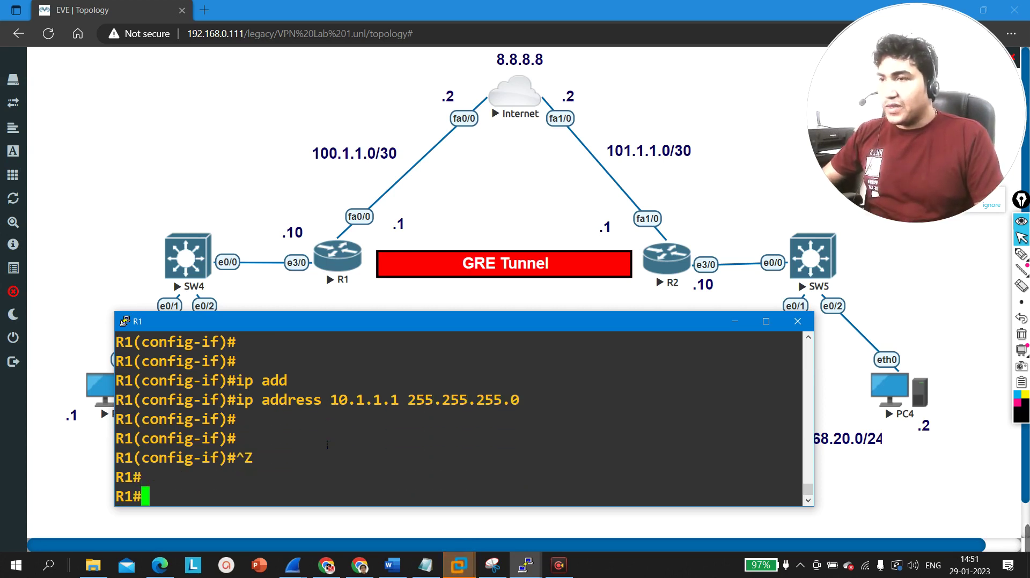
- Run "show interfaces tunnel 1" on R1 to examine the tunnel's protocol and transport details
{"action": "key", "text": "Return"}
{"action": "key", "text": "Return"}
{"action": "key", "text": "Return"}
{"action": "type", "text": "sh"}
{"action": "key", "text": "Tab"}
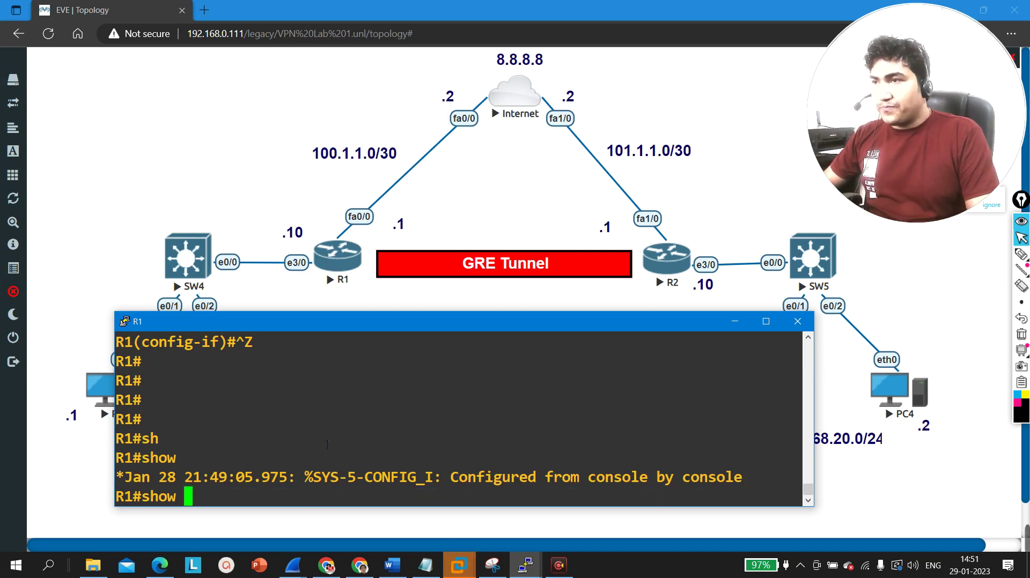
{"action": "type", "text": "int"}
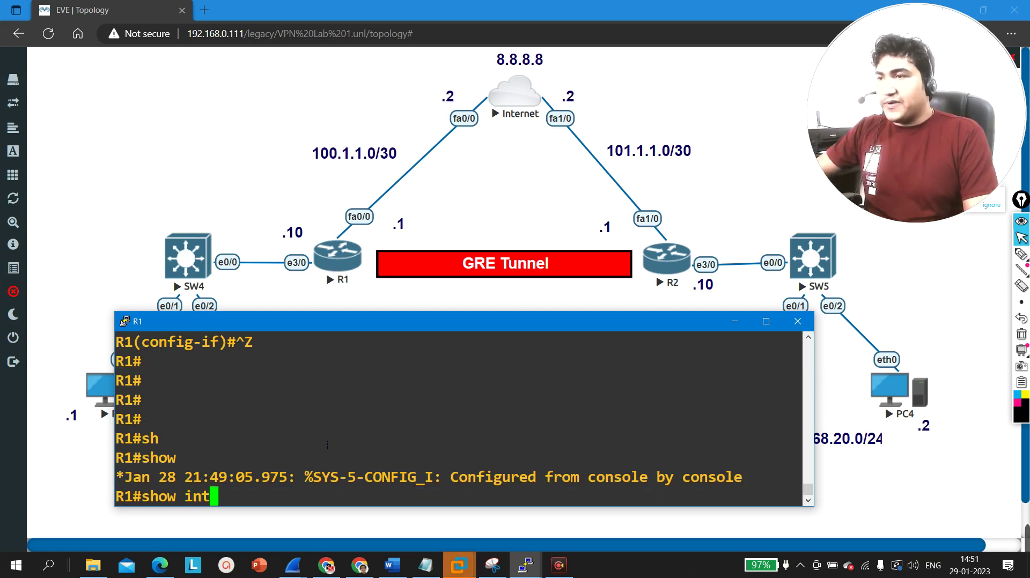
{"action": "key", "text": "Tab"}
{"action": "type", "text": "tu"}
{"action": "key", "text": "Tab"}
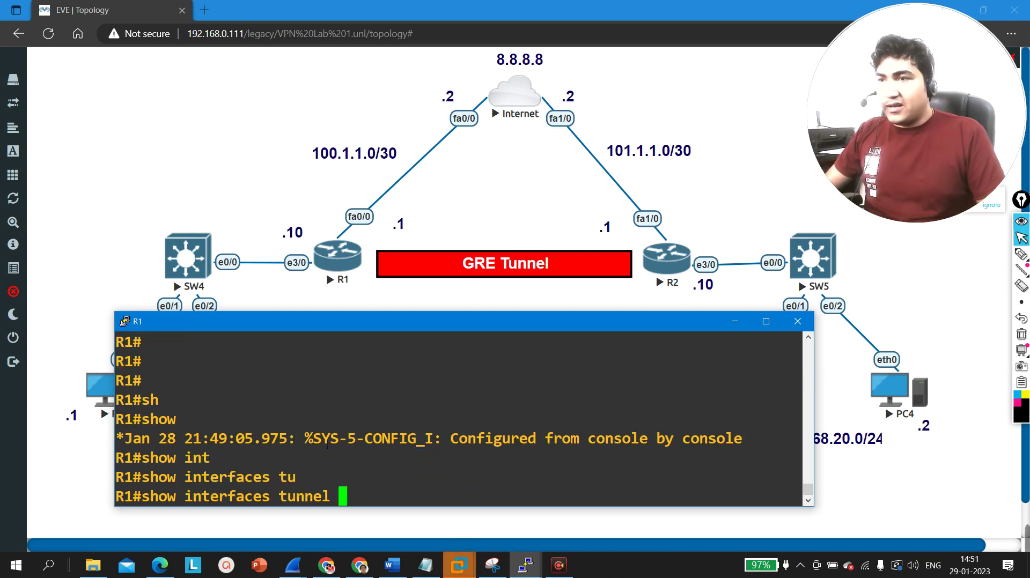
{"action": "type", "text": "1"}
{"action": "key", "text": "Return"}
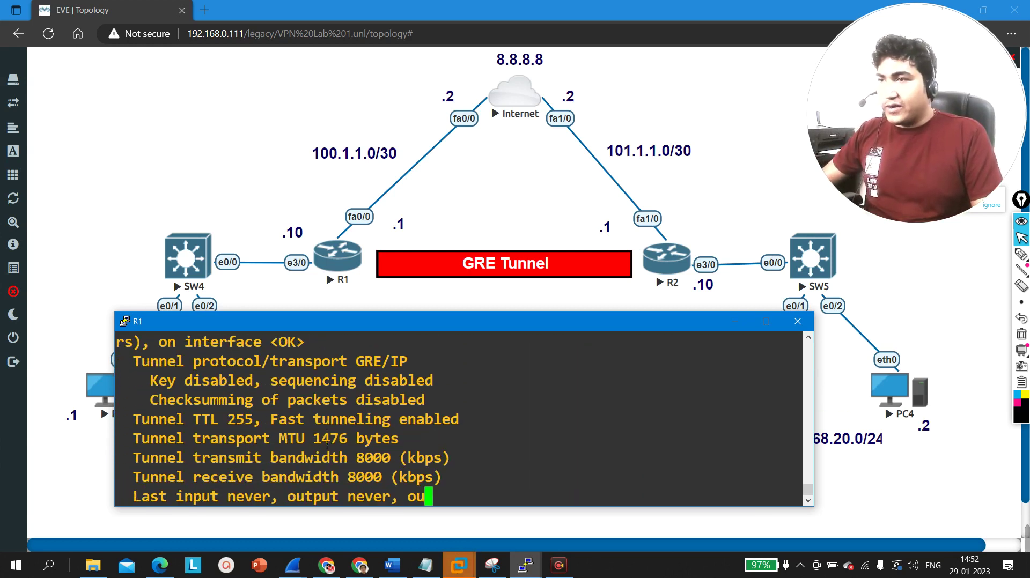
{"action": "key", "text": "Return"}
{"action": "key", "text": "Return"}
{"action": "key", "text": "Return"}
{"action": "key", "text": "Return"}
{"action": "key", "text": "Return"}
{"action": "key", "text": "Return"}
{"action": "key", "text": "Return"}
{"action": "key", "text": "Return"}
- Display the tunnel configuration with "show running-config int tunnel 1" on R1 and highlight its interface line
{"action": "type", "text": "sh"}
{"action": "key", "text": "Tab"}
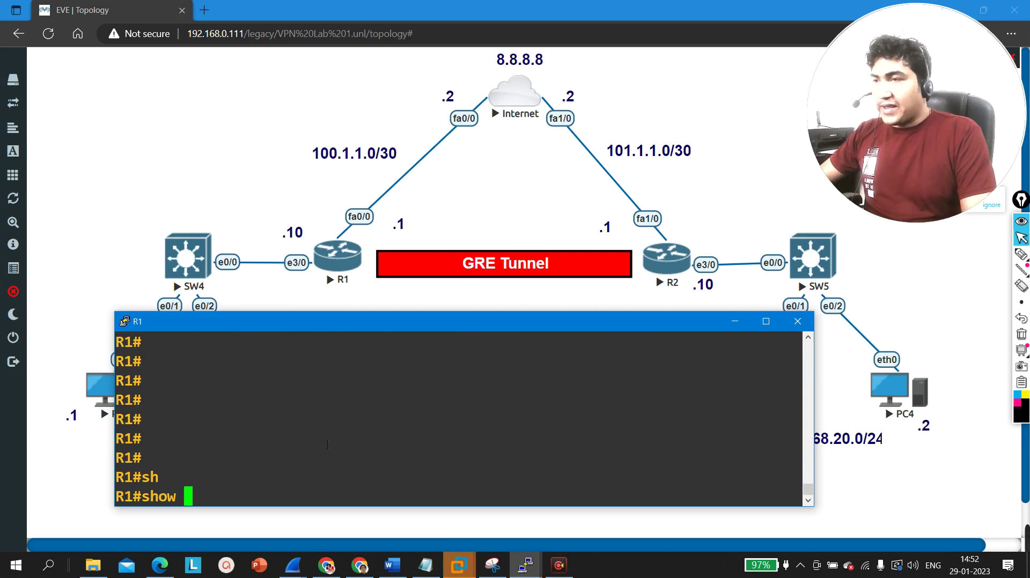
{"action": "type", "text": "ru"}
{"action": "key", "text": "Tab"}
{"action": "type", "text": "int tu"}
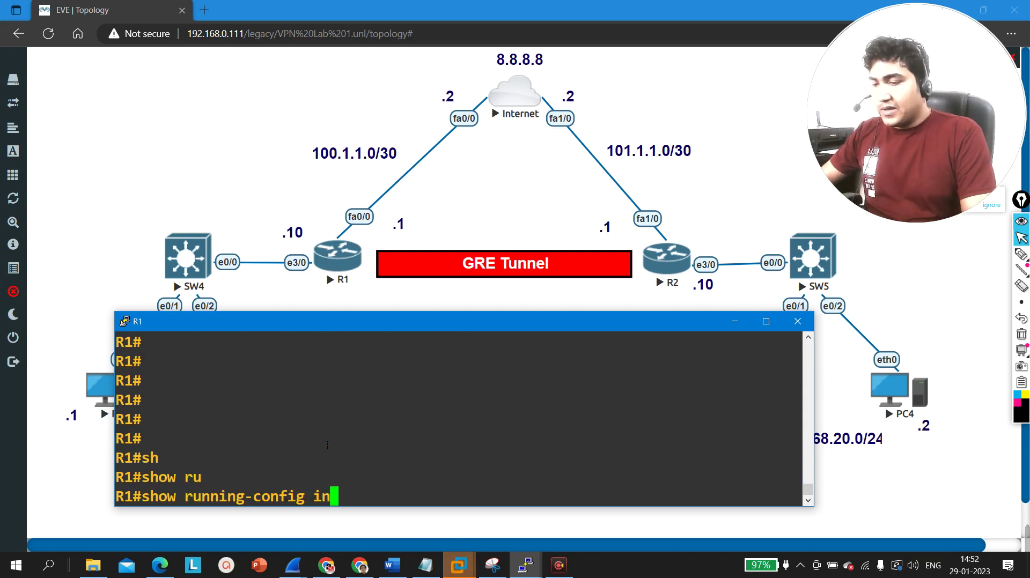
{"action": "key", "text": "Tab"}
{"action": "type", "text": "1"}
{"action": "key", "text": "Return"}
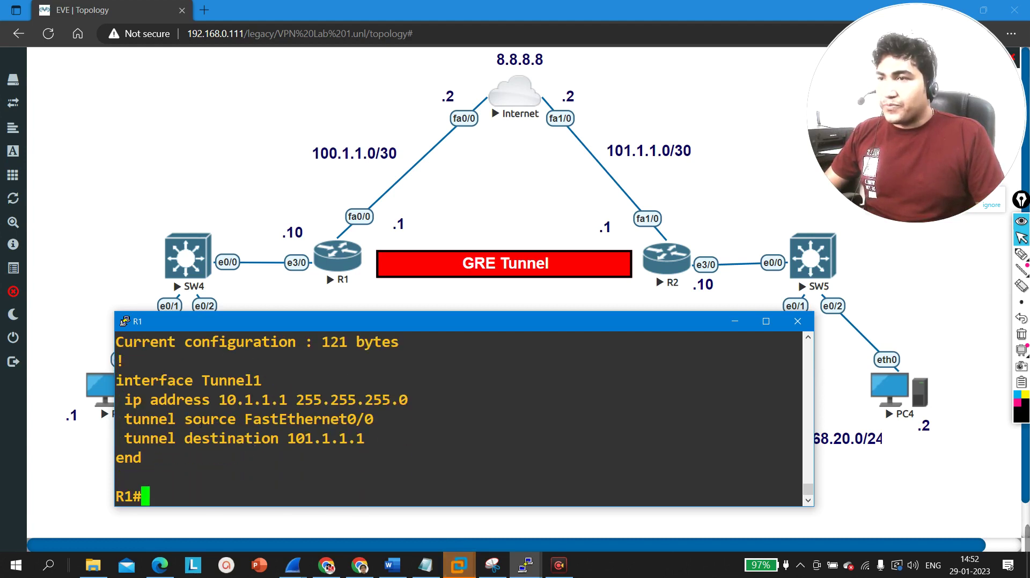
{"action": "left_click_drag", "start_coordinate": [124, 380], "coordinate": [259, 398]}
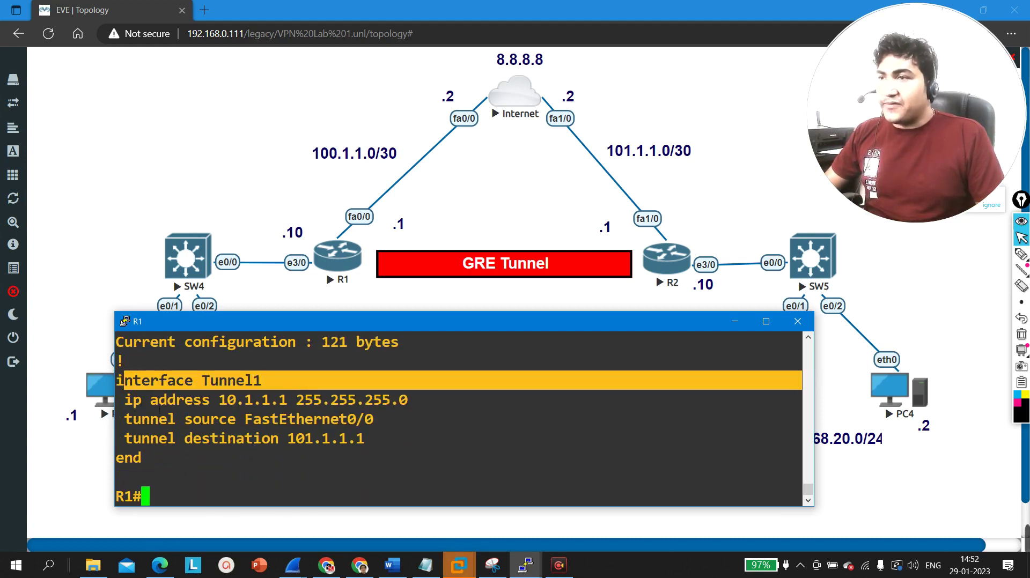
- Highlight the IP address, tunnel source and tunnel destination lines in turn in R1's displayed tunnel configuration
{"action": "left_click_drag", "start_coordinate": [142, 401], "coordinate": [414, 408]}
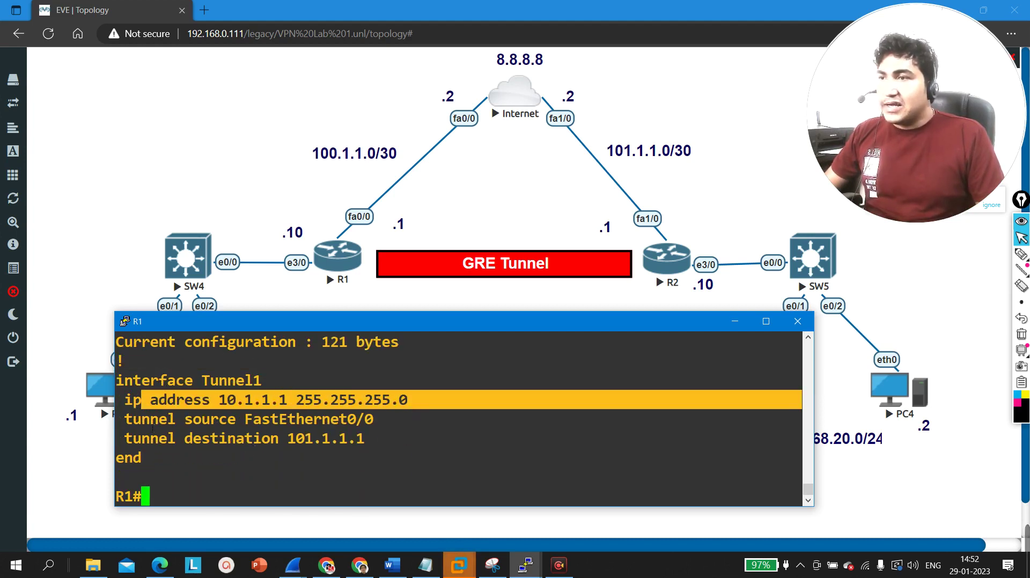
{"action": "left_click_drag", "start_coordinate": [142, 421], "coordinate": [378, 422]}
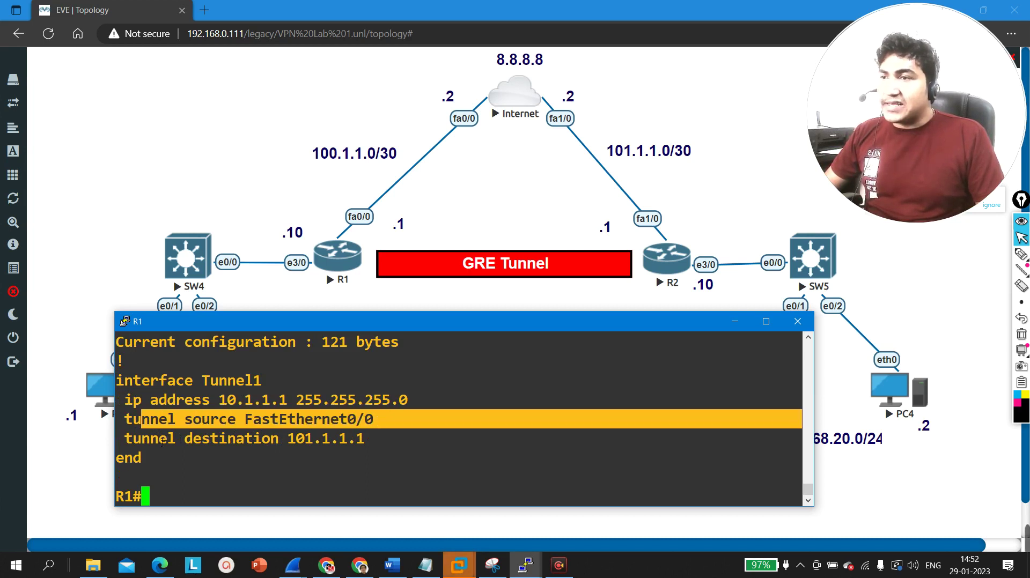
{"action": "left_click_drag", "start_coordinate": [152, 441], "coordinate": [370, 444]}
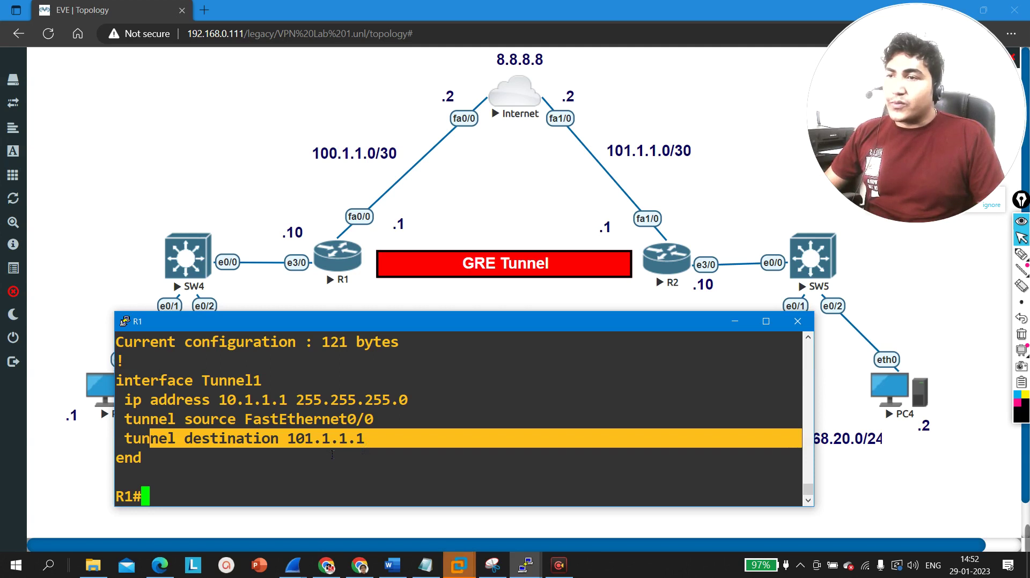
- Run "show ip int br | ex un" on R1 to list only the interfaces that have an assigned address
{"action": "key", "text": "Return"}
{"action": "type", "text": "sh"}
{"action": "key", "text": "Tab"}
{"action": "type", "text": "ip"}
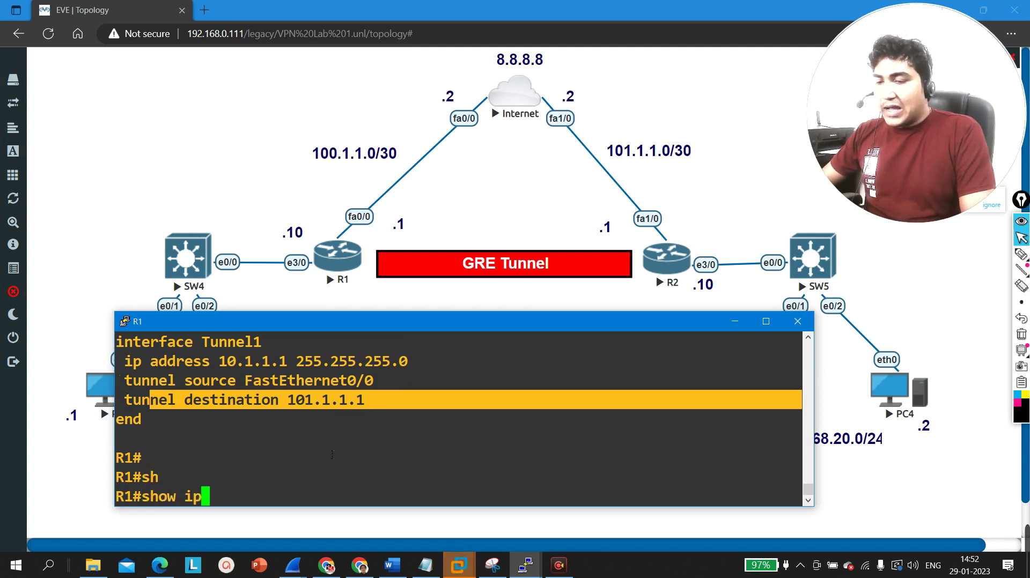
{"action": "type", "text": " int br "}
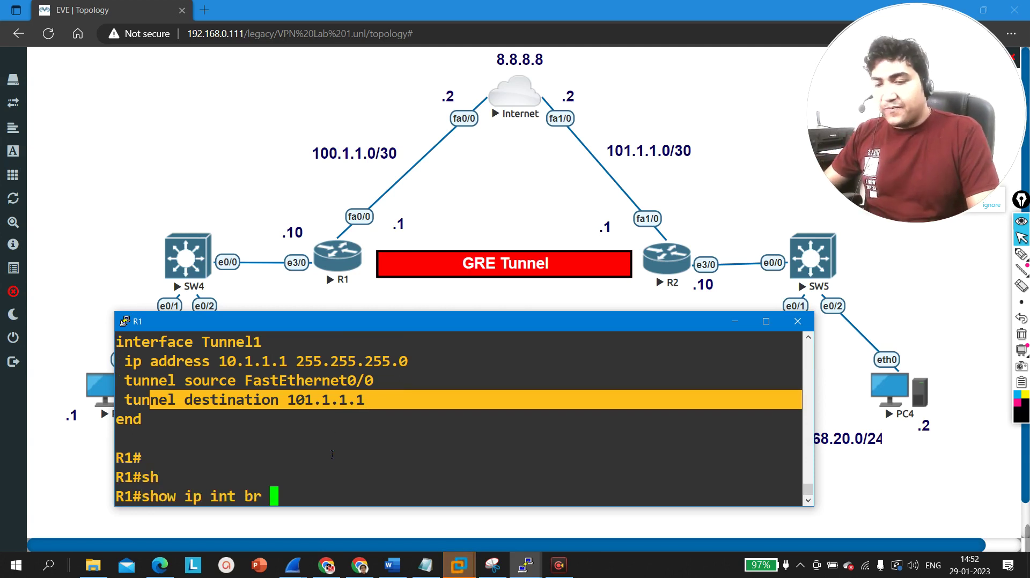
{"action": "type", "text": "| ex un"}
{"action": "key", "text": "Return"}
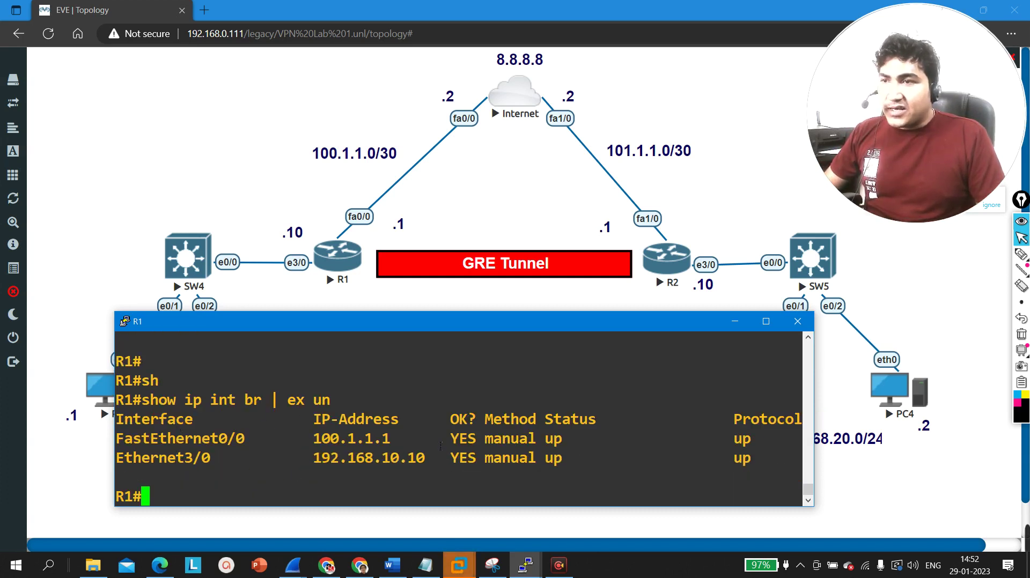
- Run "show ip int br" on R1 without the exclude filter and highlight the Tunnel1 line
{"action": "key", "text": "Up"}
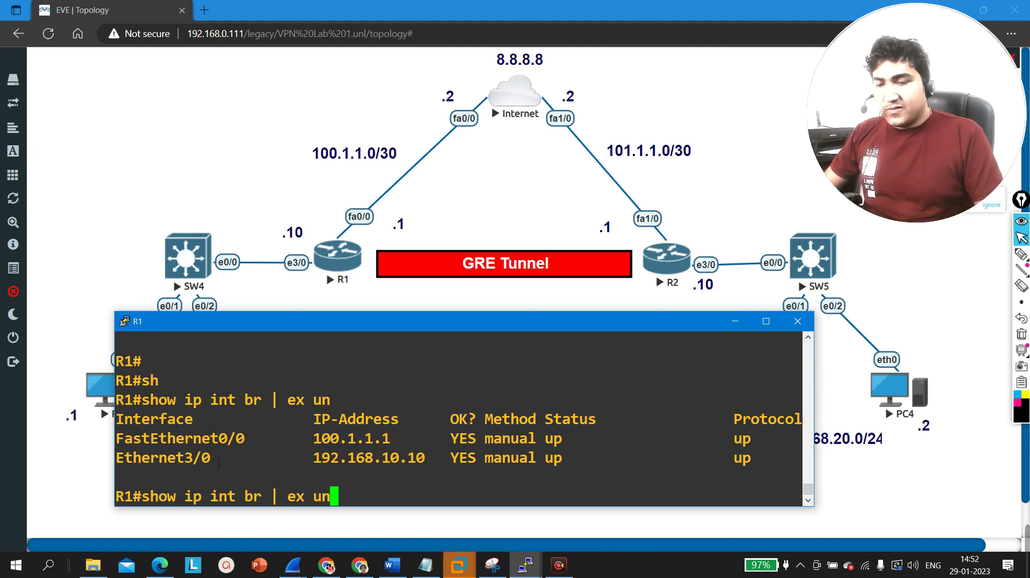
{"action": "key", "text": "BackSpace"}
{"action": "key", "text": "BackSpace"}
{"action": "key", "text": "BackSpace"}
{"action": "key", "text": "BackSpace"}
{"action": "key", "text": "BackSpace"}
{"action": "key", "text": "BackSpace"}
{"action": "key", "text": "BackSpace"}
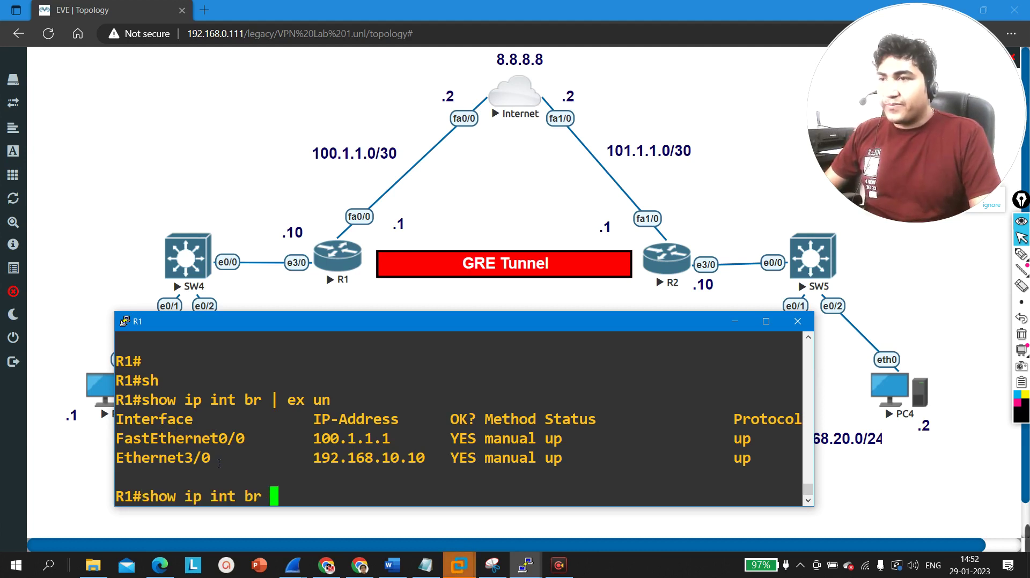
{"action": "key", "text": "Return"}
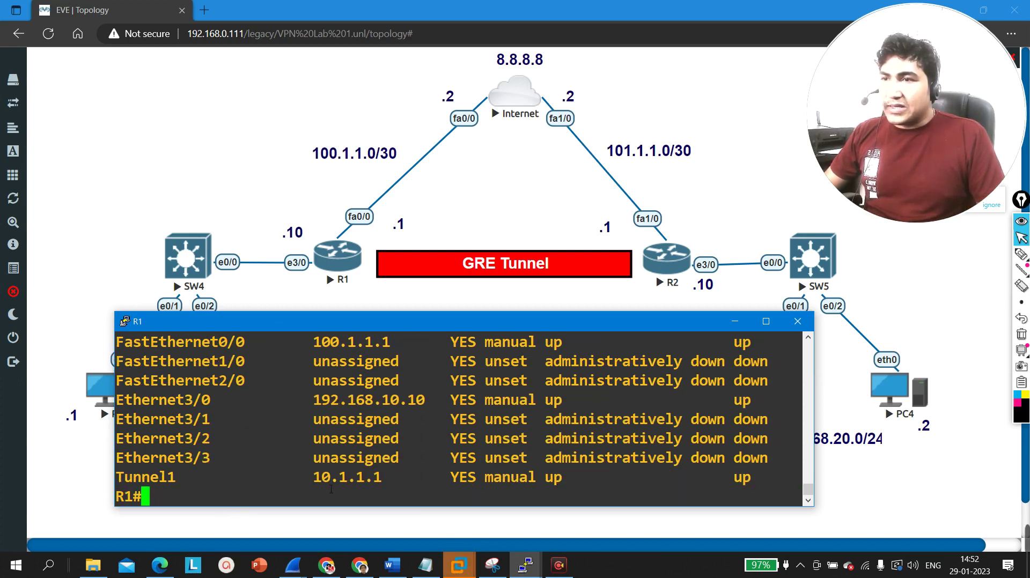
{"action": "left_click_drag", "start_coordinate": [156, 482], "coordinate": [752, 479]}
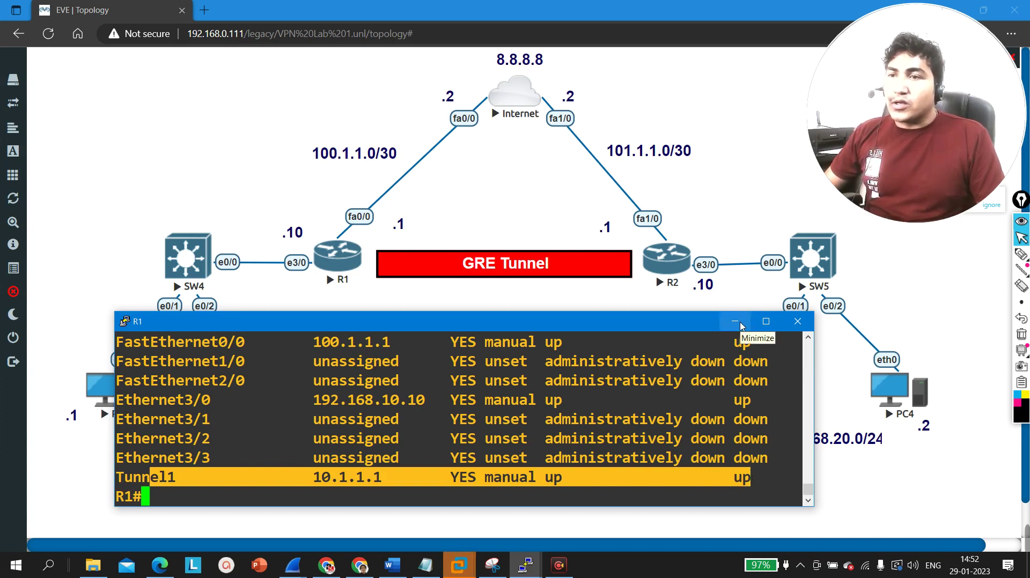
- Minimize the R1 console, switch to the R2 console and enter global configuration mode
{"action": "left_click", "coordinate": [525, 564]}
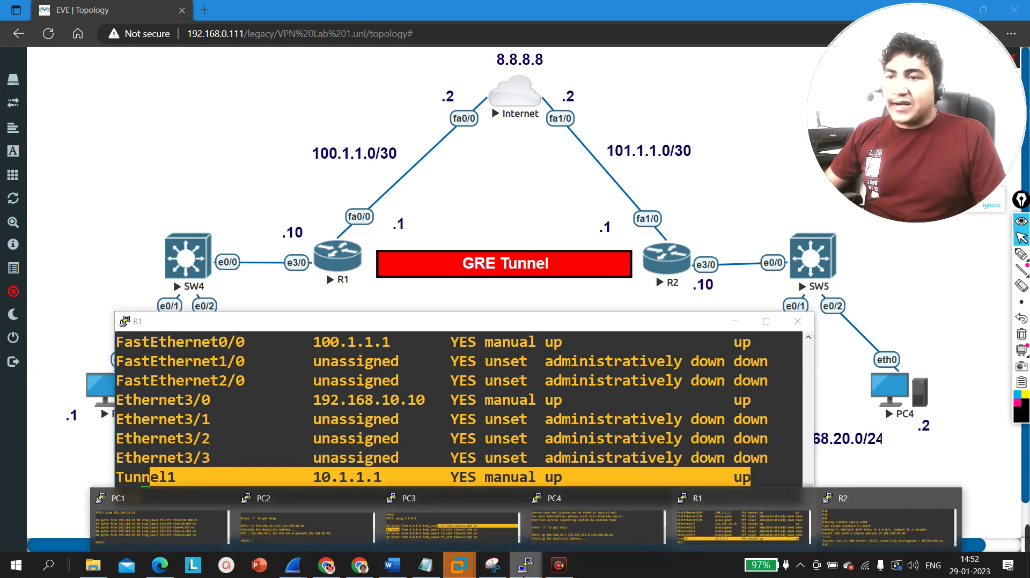
{"action": "left_click", "coordinate": [735, 321]}
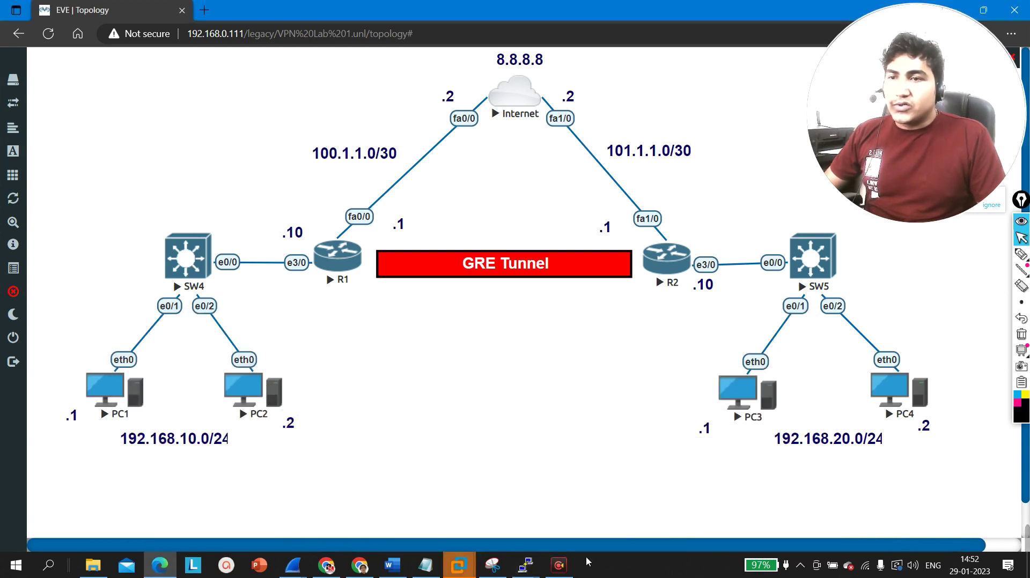
{"action": "left_click", "coordinate": [526, 565]}
{"action": "left_click", "coordinate": [884, 523]}
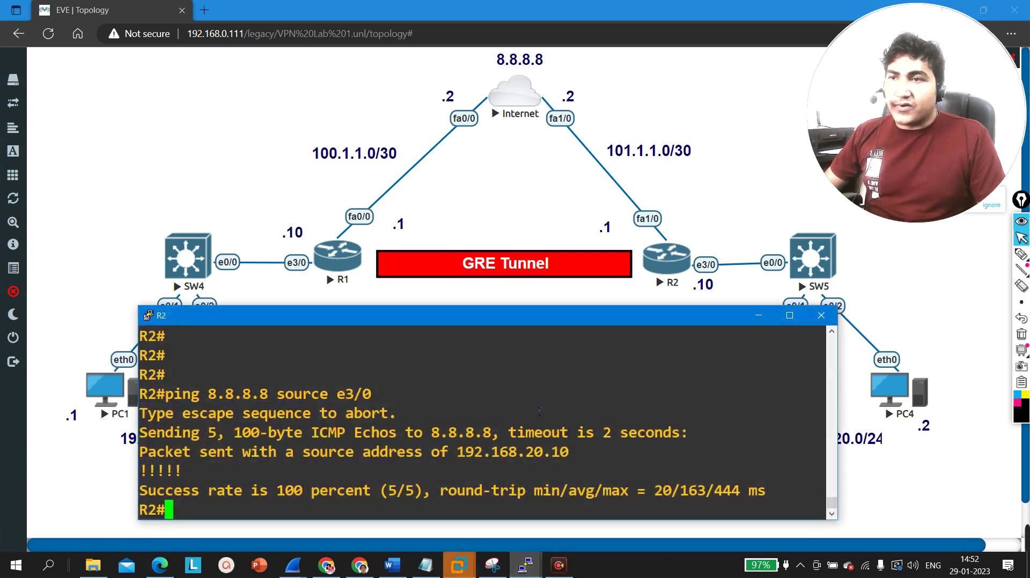
{"action": "key", "text": "Return"}
{"action": "key", "text": "Return"}
{"action": "key", "text": "Return"}
{"action": "type", "text": "conf"}
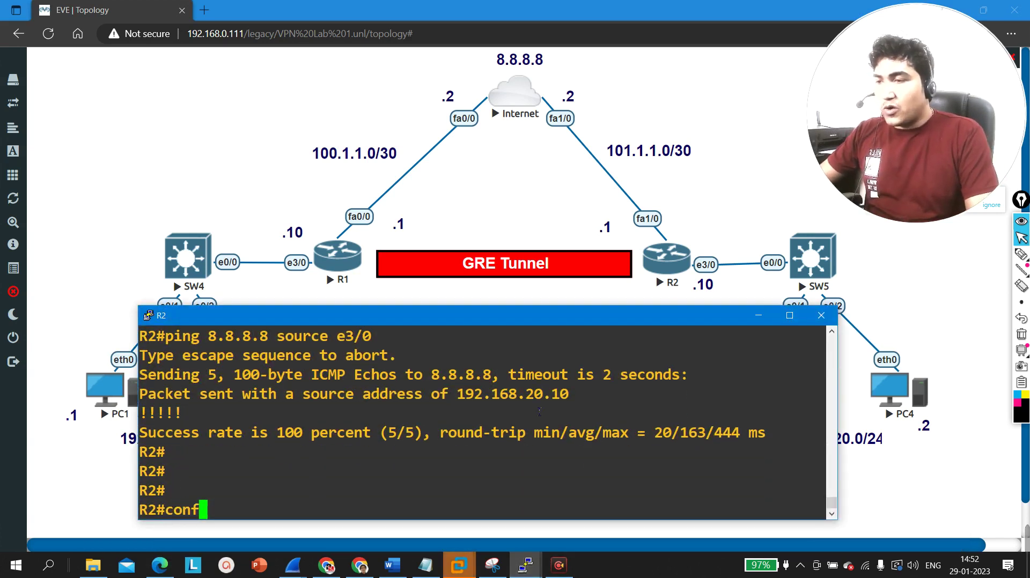
{"action": "key", "text": "Tab"}
{"action": "key", "text": "Return"}
{"action": "key", "text": "Return"}
- Create the tunnel interface on R2 with "int tunnel 1"
{"action": "type", "text": "int tu"}
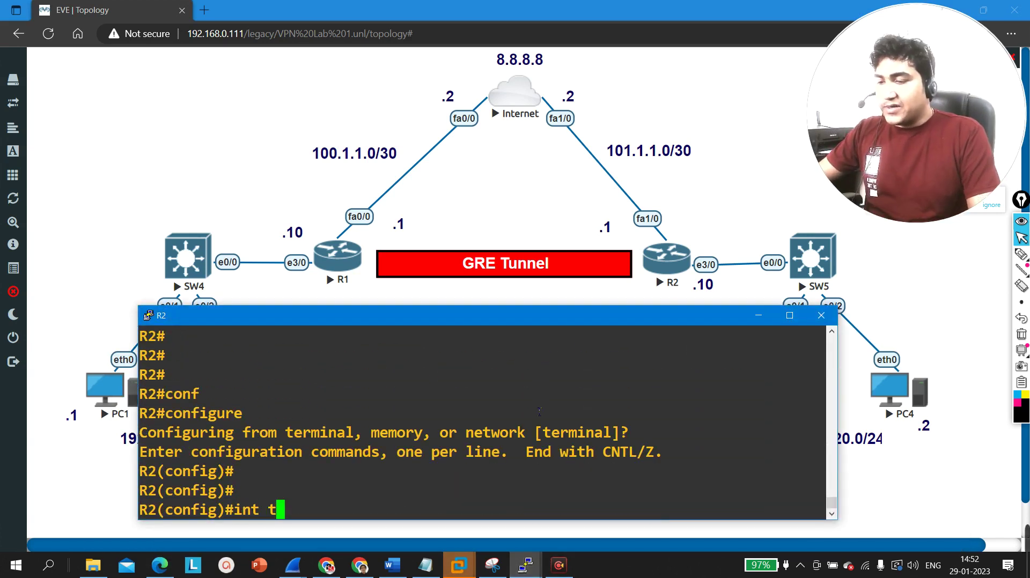
{"action": "key", "text": "Tab"}
{"action": "type", "text": "1"}
{"action": "key", "text": "Return"}
- Assign "ip address 10.1.1.2 255.255.255.0" to R2's tunnel 1 interface
{"action": "type", "text": "ip "}
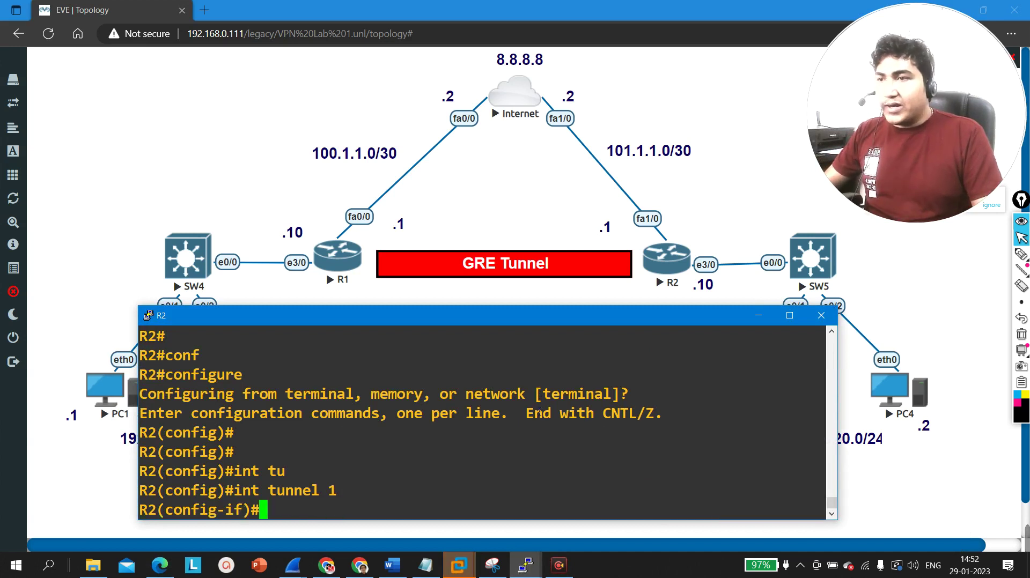
{"action": "type", "text": "add"}
{"action": "key", "text": "Tab"}
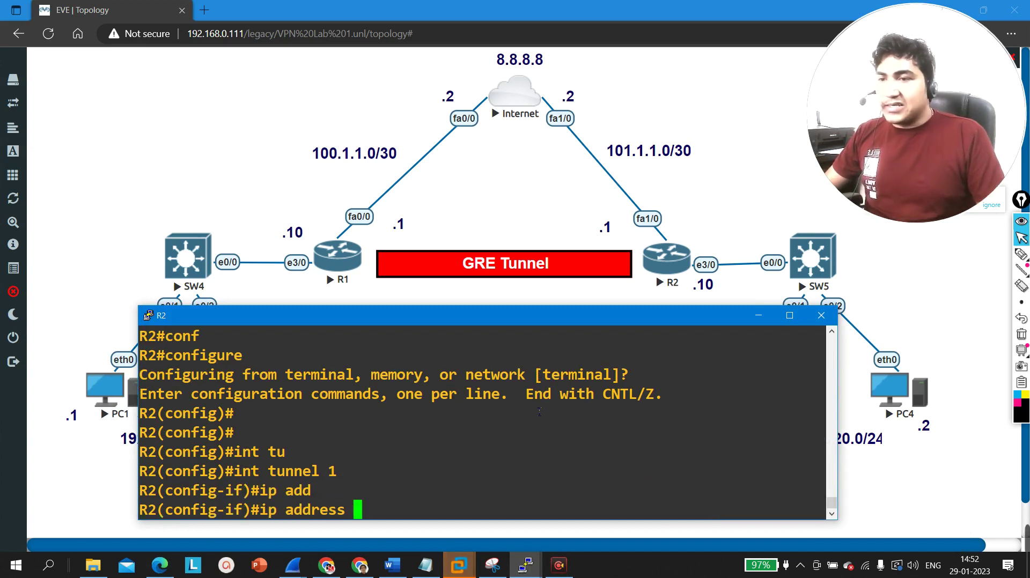
{"action": "type", "text": "19"}
{"action": "key", "text": "BackSpace"}
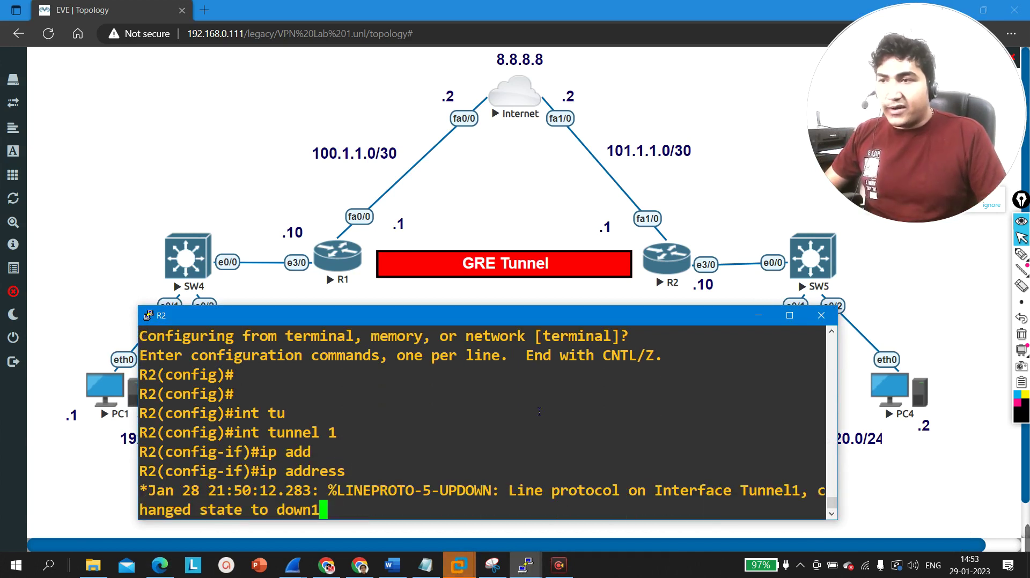
{"action": "key", "text": "ctrl+r"}
{"action": "type", "text": "0."}
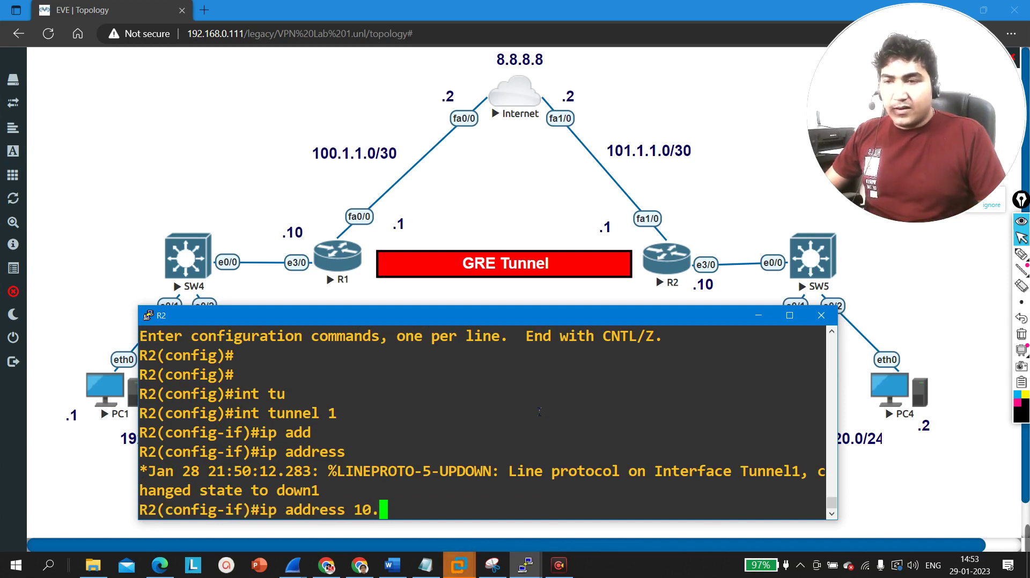
{"action": "type", "text": "1.1.2 2"}
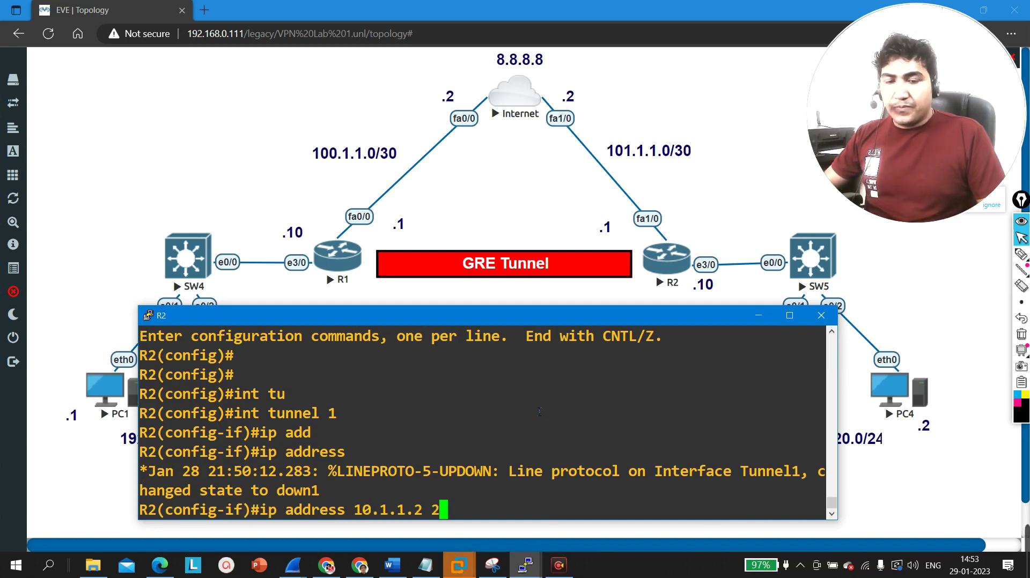
{"action": "type", "text": "55.255.255.0"}
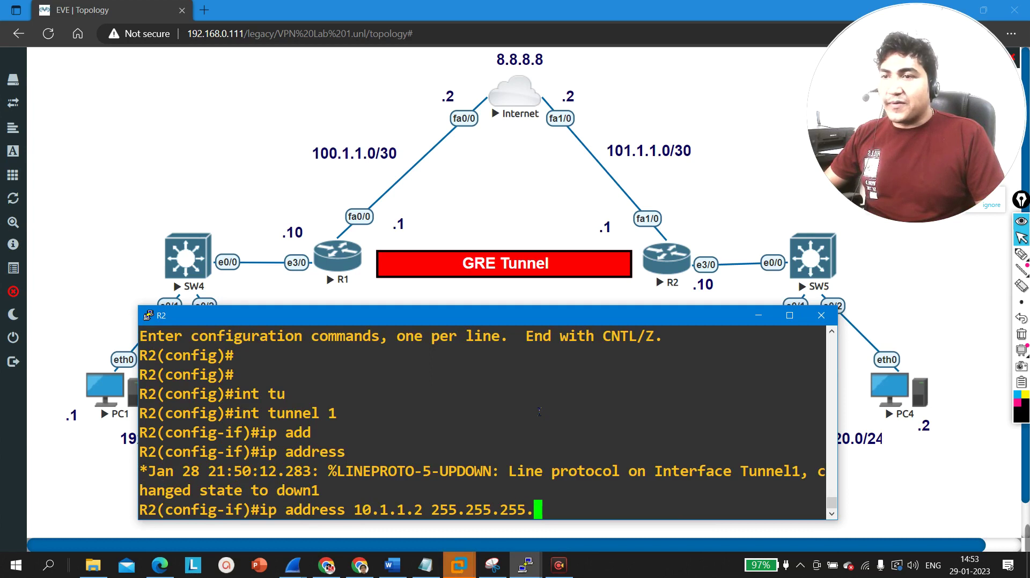
{"action": "key", "text": "Return"}
{"action": "key", "text": "Return"}
{"action": "key", "text": "Return"}
{"action": "key", "text": "Return"}
- Set R2's tunnel source to its Internet-facing interface with "tunnel source f1/0"
{"action": "type", "text": "tun"}
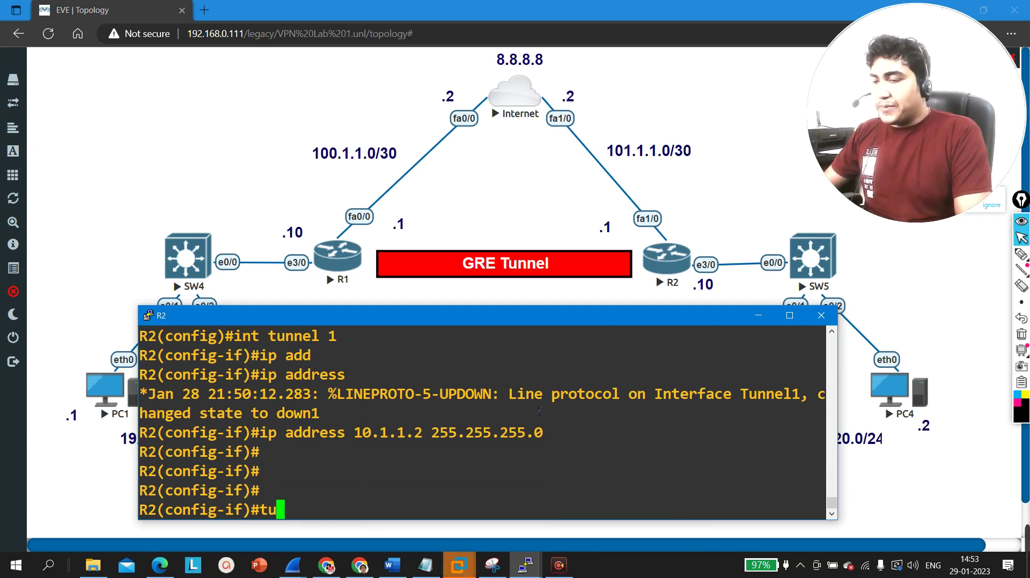
{"action": "key", "text": "Tab"}
{"action": "type", "text": "s"}
{"action": "key", "text": "Tab"}
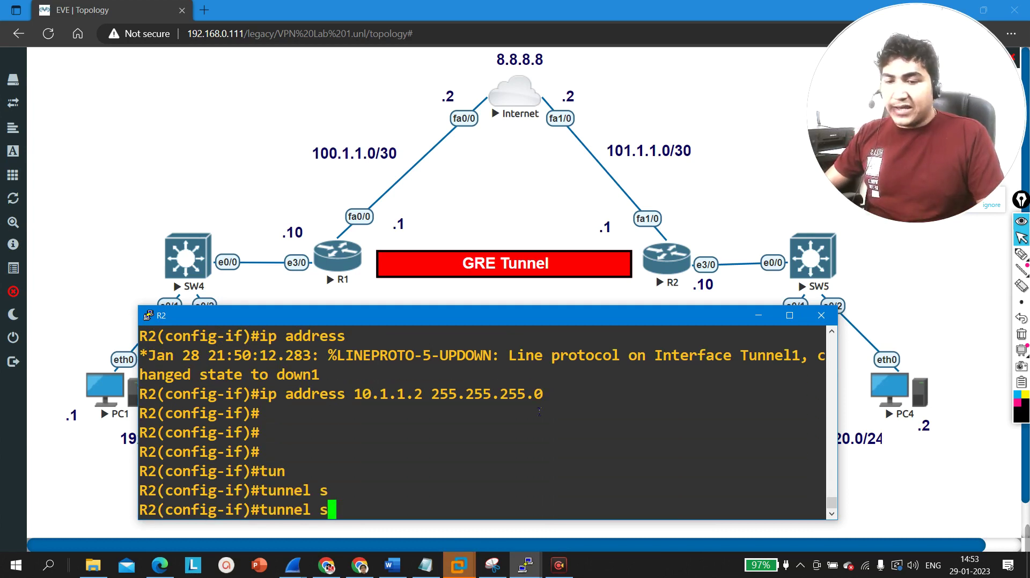
{"action": "type", "text": "o"}
{"action": "key", "text": "Tab"}
{"action": "type", "text": "f"}
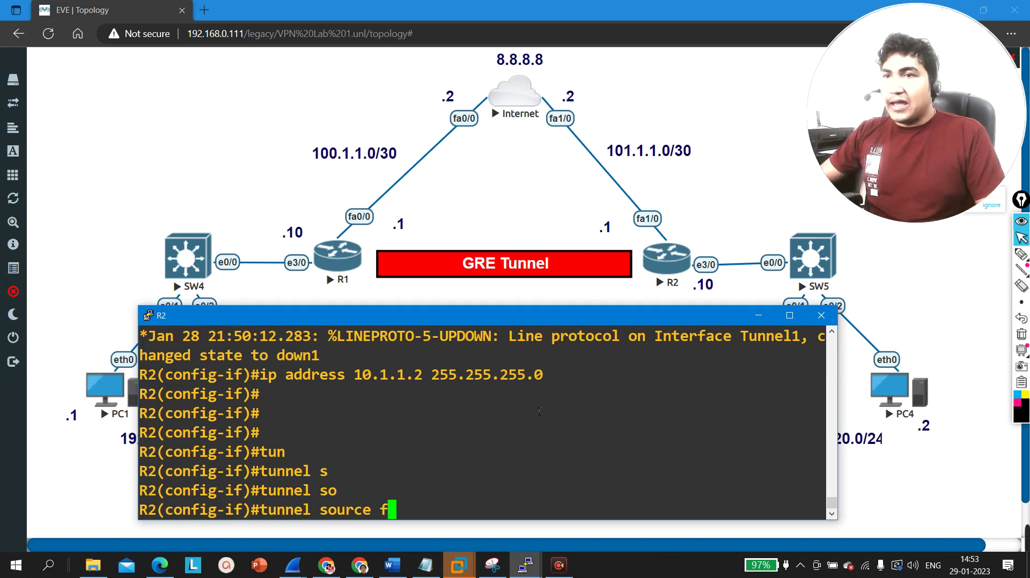
{"action": "type", "text": "1/0"}
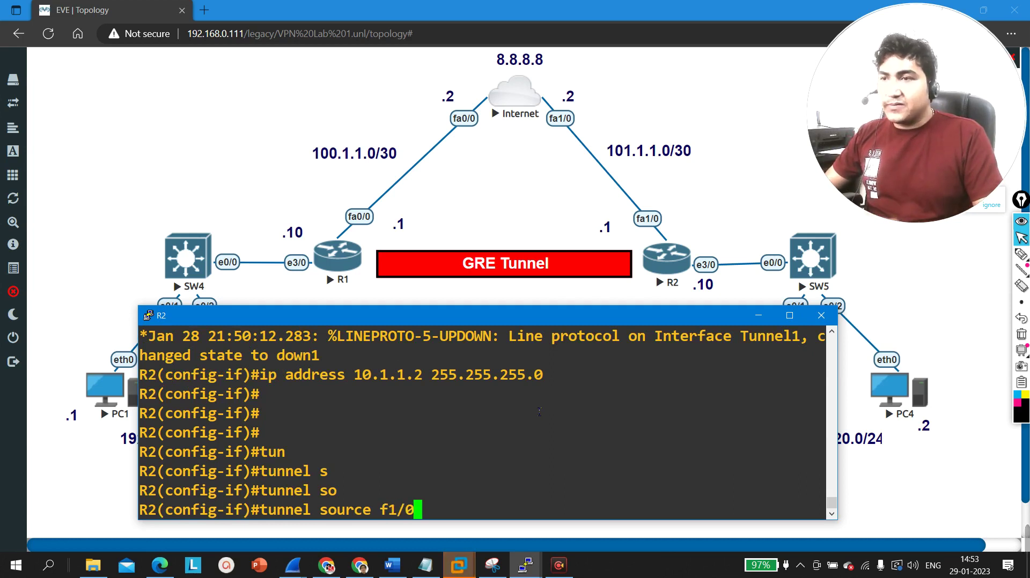
{"action": "key", "text": "Return"}
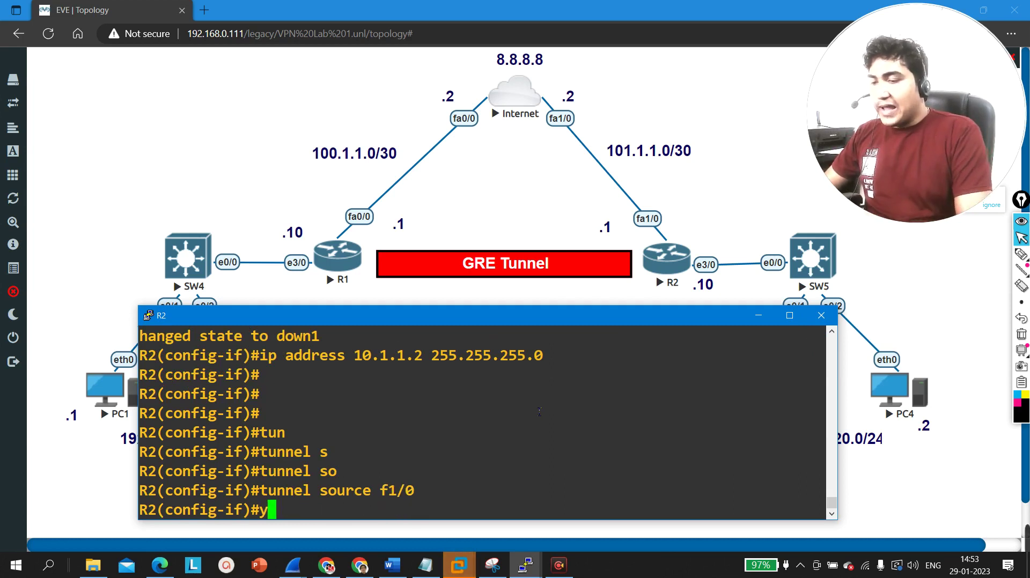
- Set "tunnel destination 100.1.1.1" on R2's tunnel 1 interface and leave configuration mode
{"action": "type", "text": "tr"}
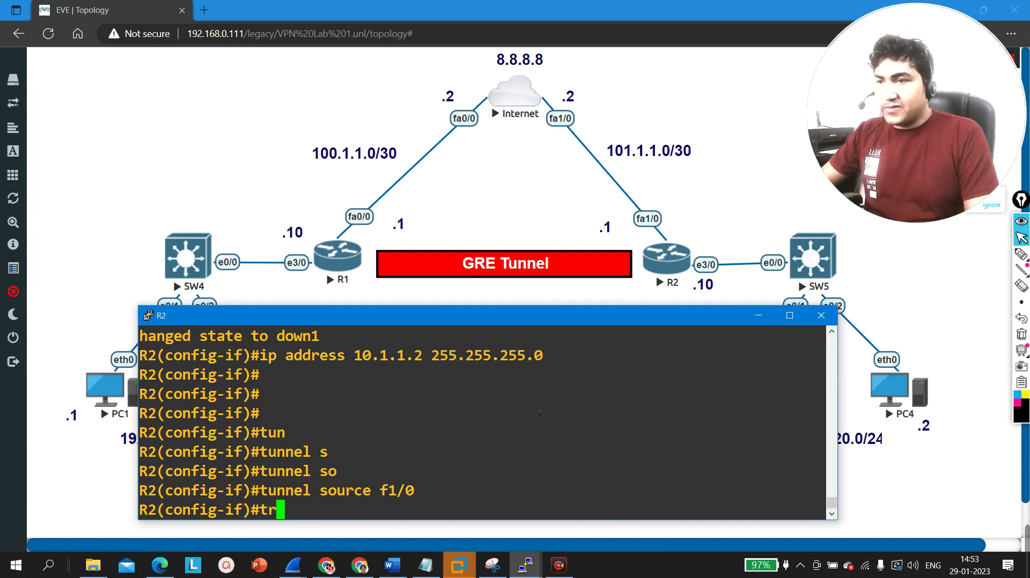
{"action": "key", "text": "BackSpace"}
{"action": "type", "text": "unn"}
{"action": "key", "text": "Tab"}
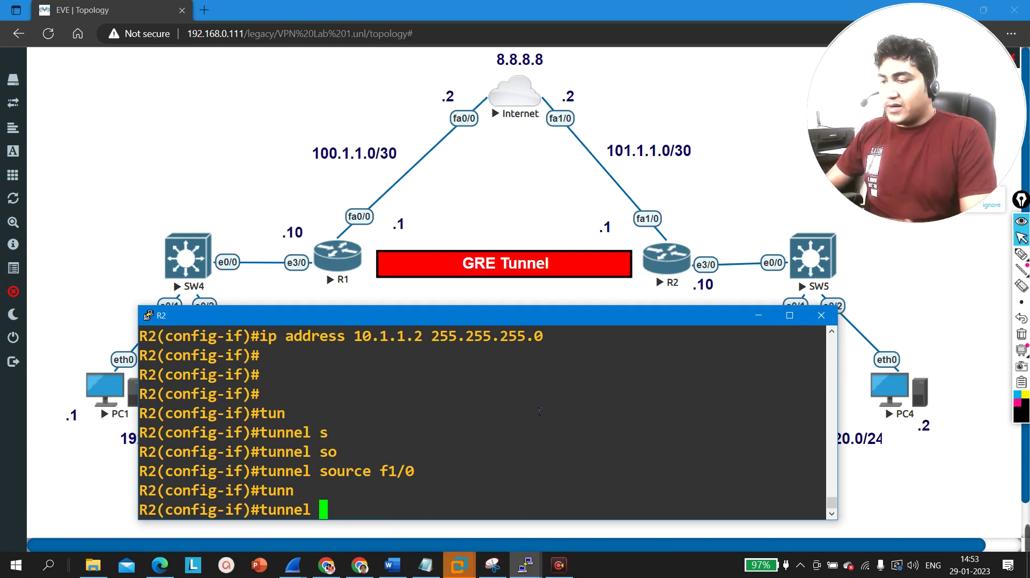
{"action": "type", "text": "de"}
{"action": "key", "text": "Tab"}
{"action": "type", "text": "100.1.1.1"}
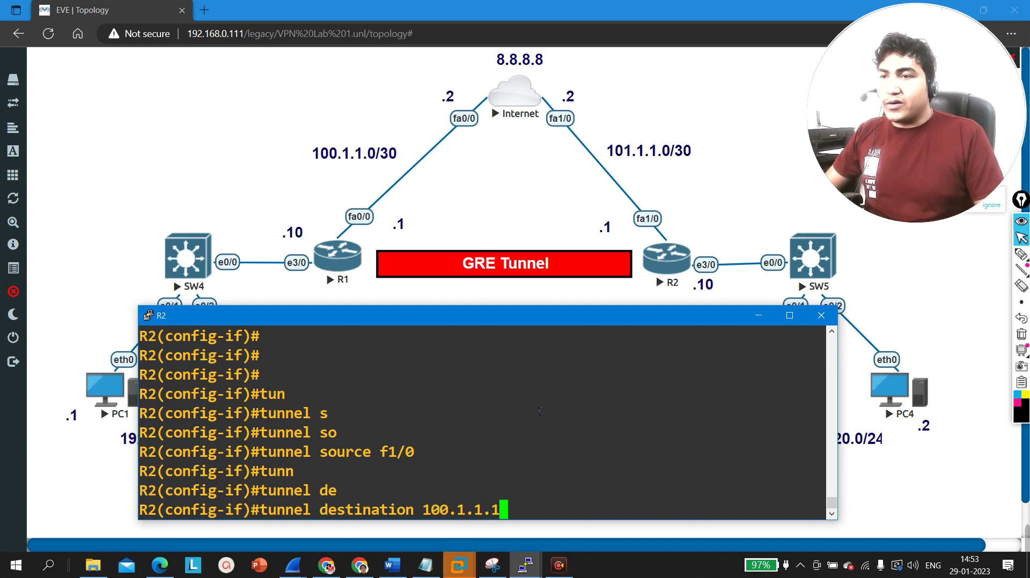
{"action": "key", "text": "Return"}
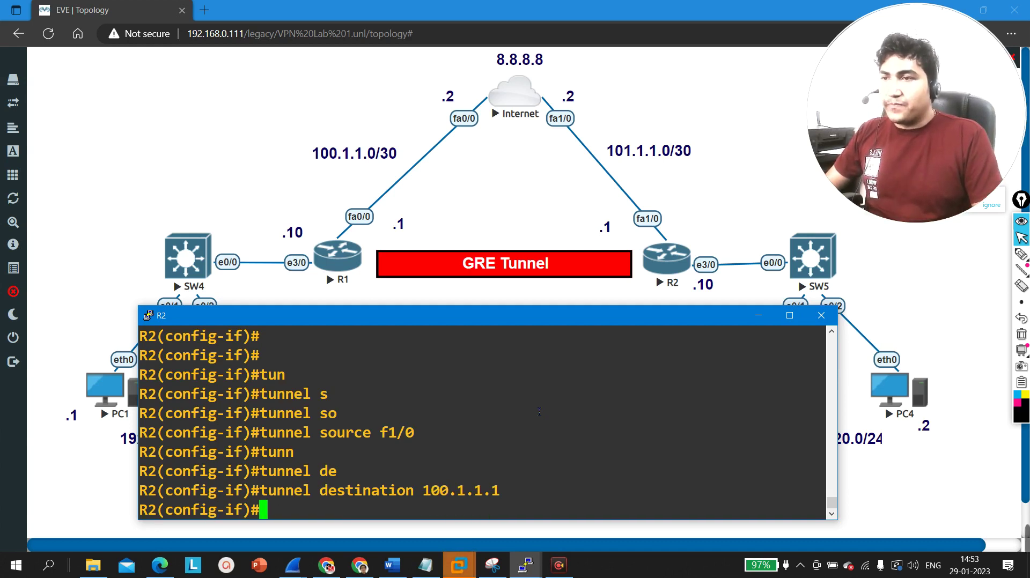
{"action": "key", "text": "Return"}
{"action": "key", "text": "Return"}
{"action": "key", "text": "ctrl+z"}
{"action": "key", "text": "Return"}
{"action": "key", "text": "Return"}
{"action": "key", "text": "Return"}
{"action": "key", "text": "Return"}
- Run "show ip int br" on R2 and highlight the Tunnel1 line to check its address and status
{"action": "type", "text": "sh"}
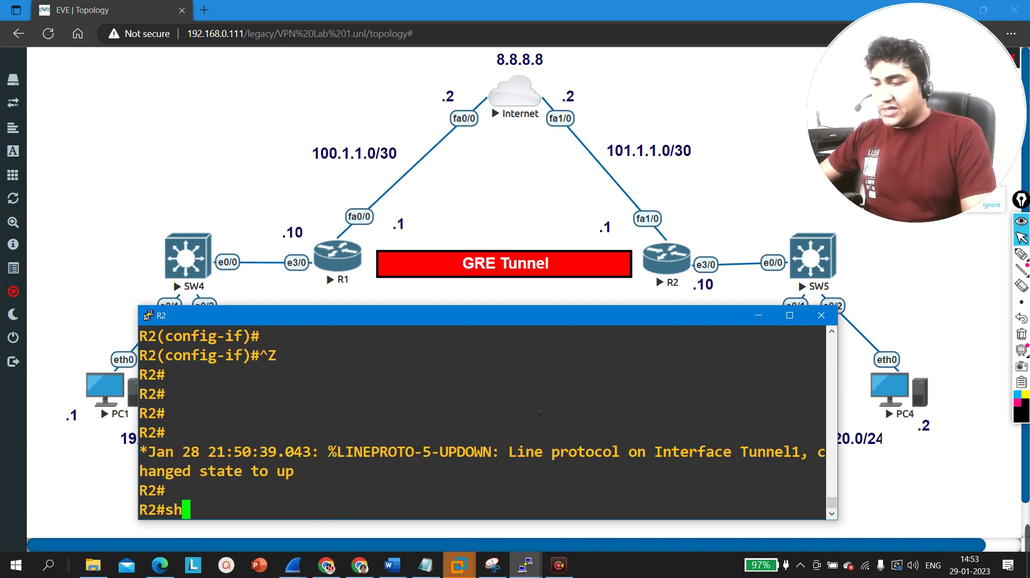
{"action": "key", "text": "Tab"}
{"action": "type", "text": "ip int br"}
{"action": "key", "text": "Return"}
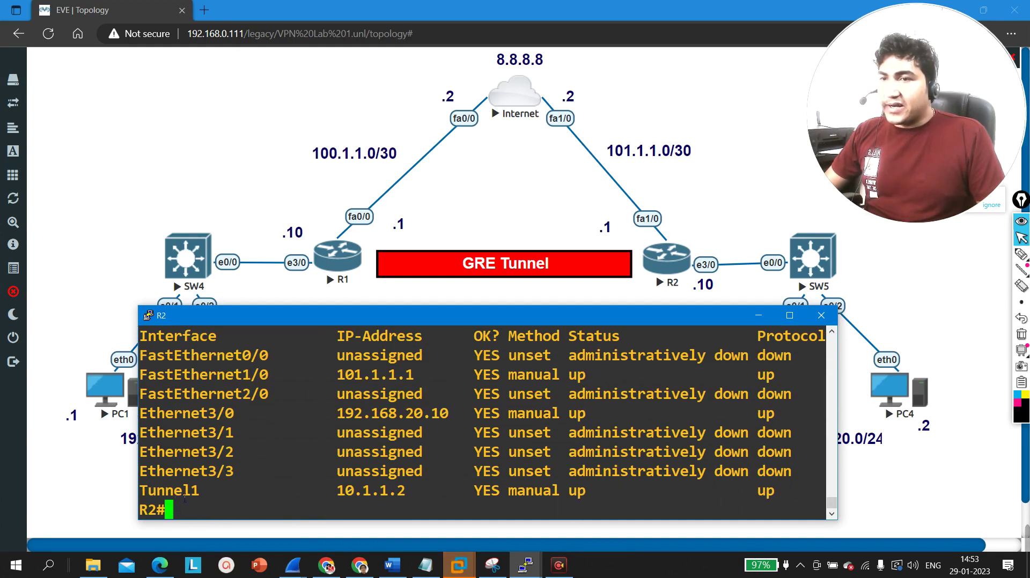
{"action": "left_click_drag", "start_coordinate": [165, 491], "coordinate": [796, 496]}
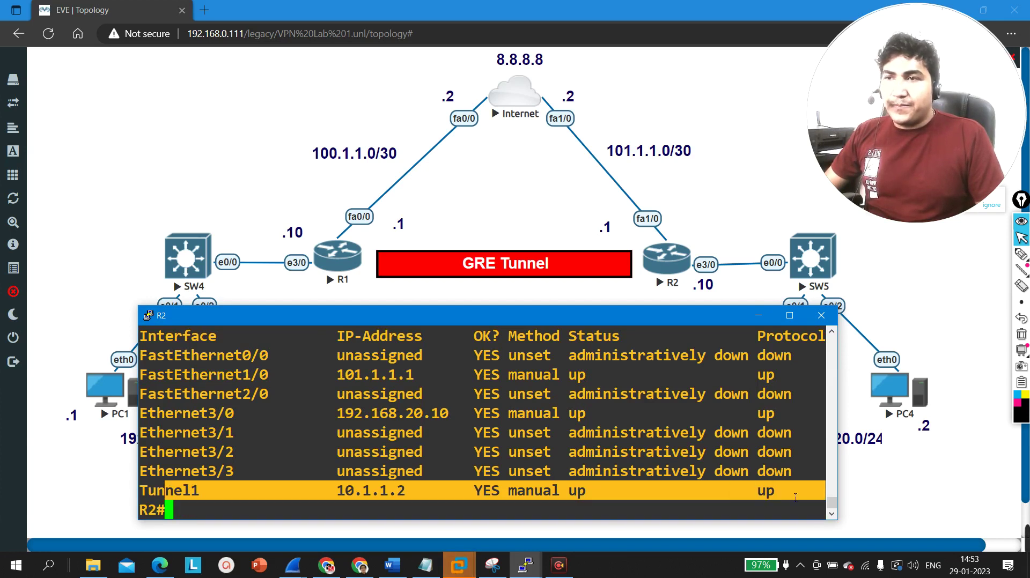
- Ping R1's tunnel address 10.1.1.1 from R2 to test the GRE tunnel
{"action": "left_click", "coordinate": [433, 434]}
{"action": "key", "text": "Return"}
{"action": "key", "text": "Return"}
{"action": "key", "text": "Return"}
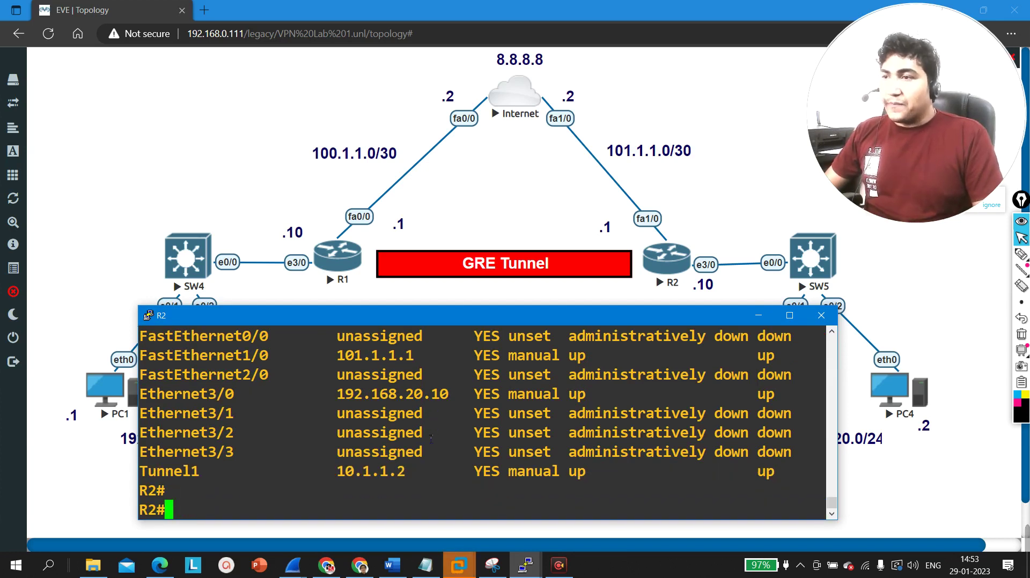
{"action": "type", "text": "ping"}
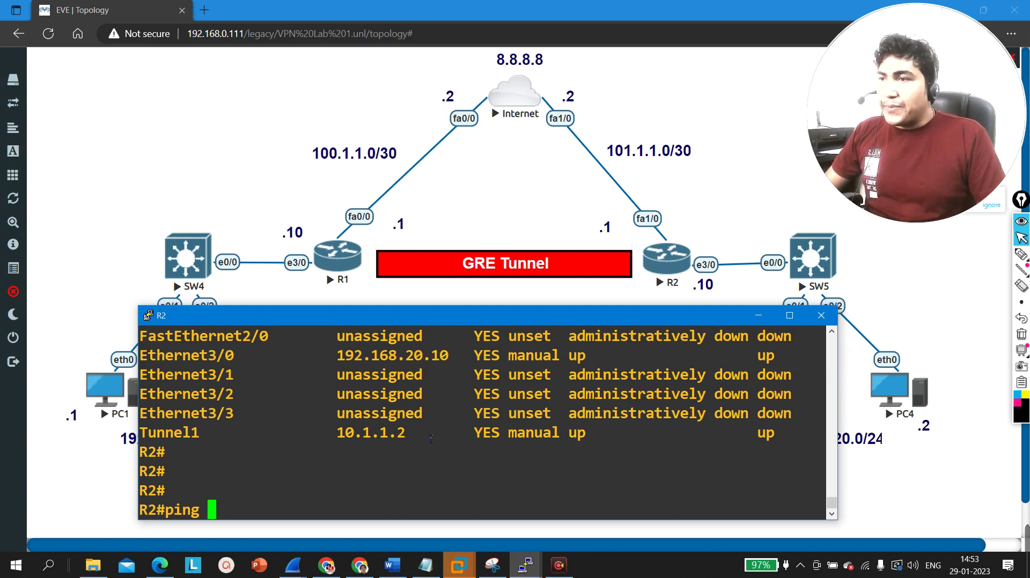
{"action": "type", "text": "10"}
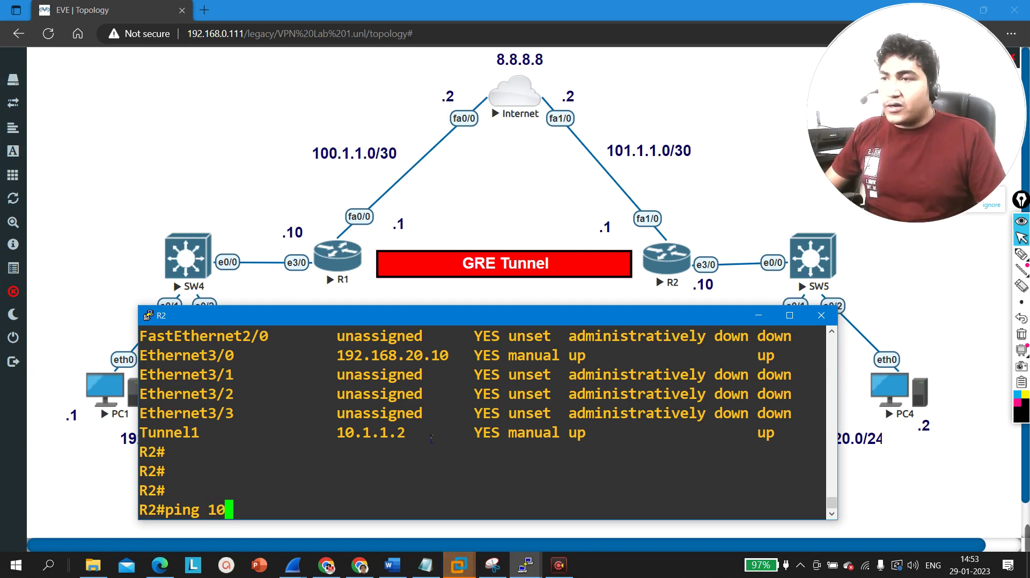
{"action": "type", "text": ".1.1.1"}
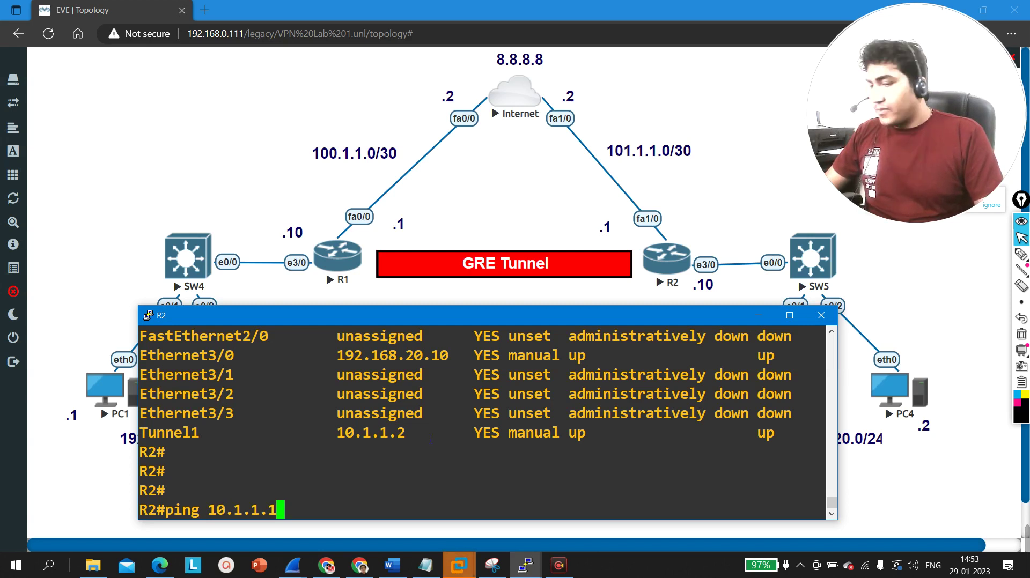
{"action": "key", "text": "Return"}
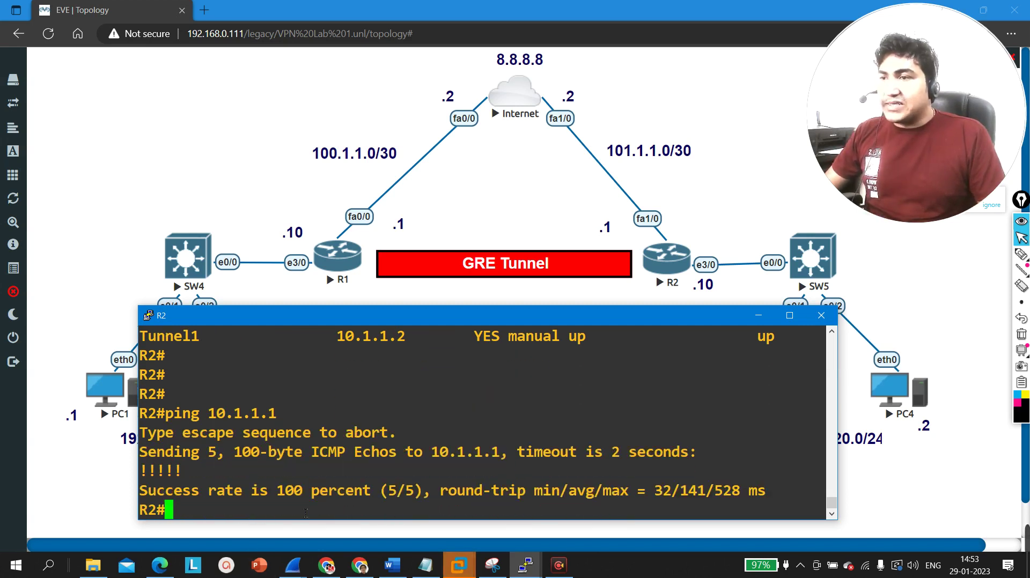
- Highlight the success rate and the target address in R2's ping output to check tunnel reachability
{"action": "left_click_drag", "start_coordinate": [307, 497], "coordinate": [200, 494]}
{"action": "key", "text": "Return"}
{"action": "key", "text": "Return"}
{"action": "key", "text": "Return"}
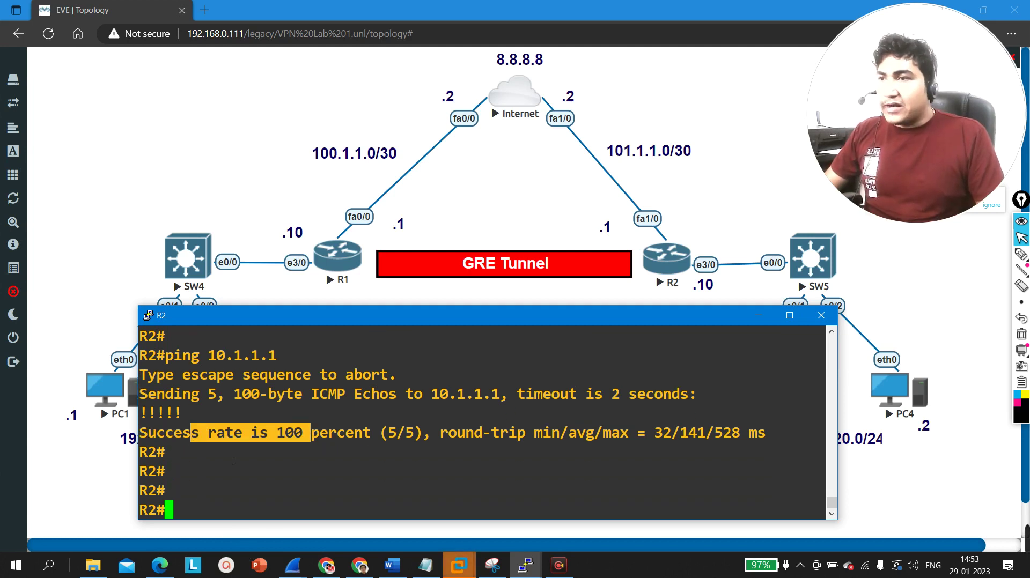
{"action": "left_click_drag", "start_coordinate": [231, 362], "coordinate": [310, 360]}
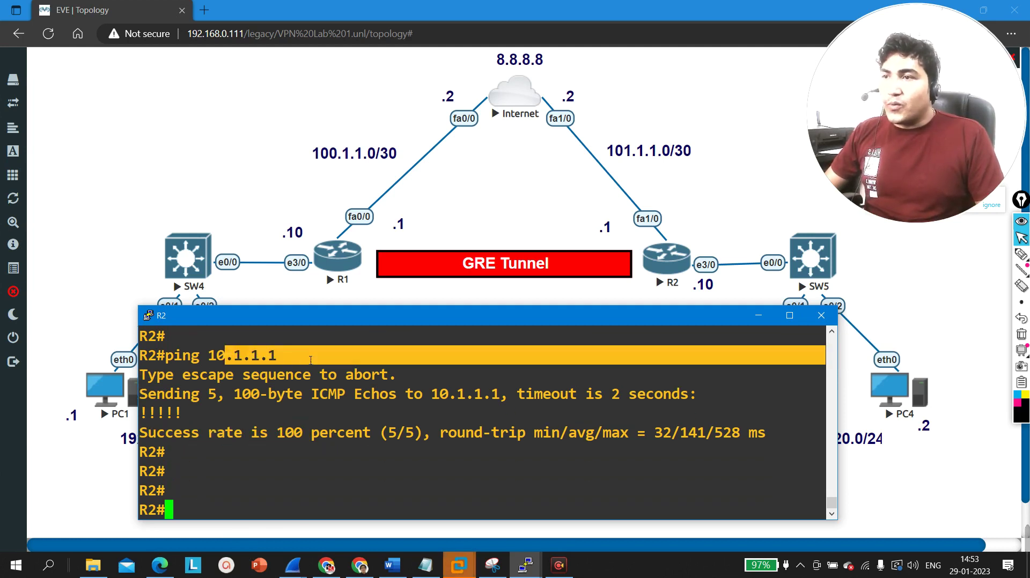
{"action": "left_click", "coordinate": [335, 445]}
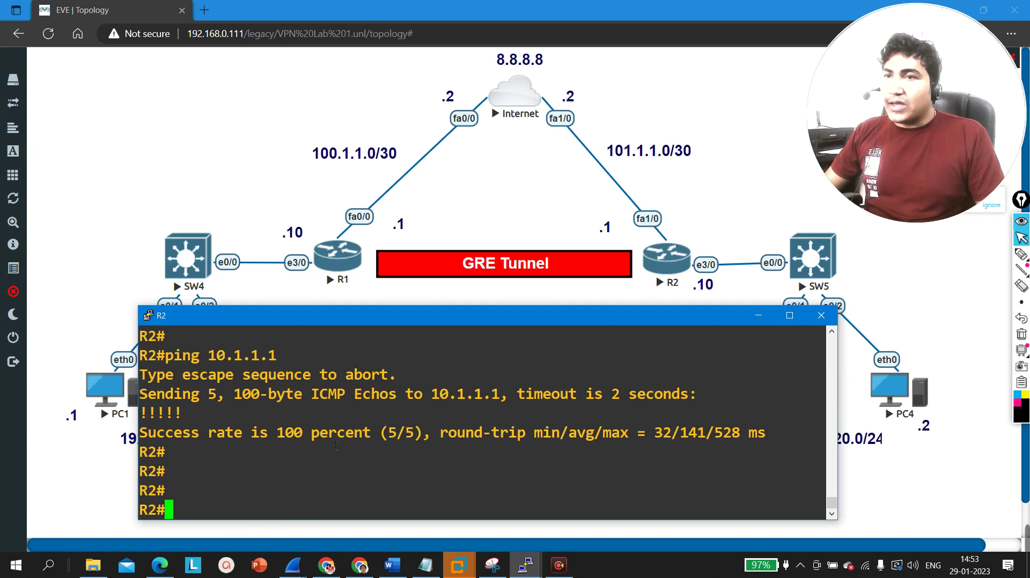
- Point out the two LANs and the tunnel routers R1 and R2 on the topology, and clear the selection
{"action": "left_click", "coordinate": [79, 336]}
{"action": "left_click_drag", "start_coordinate": [70, 325], "coordinate": [298, 367]}
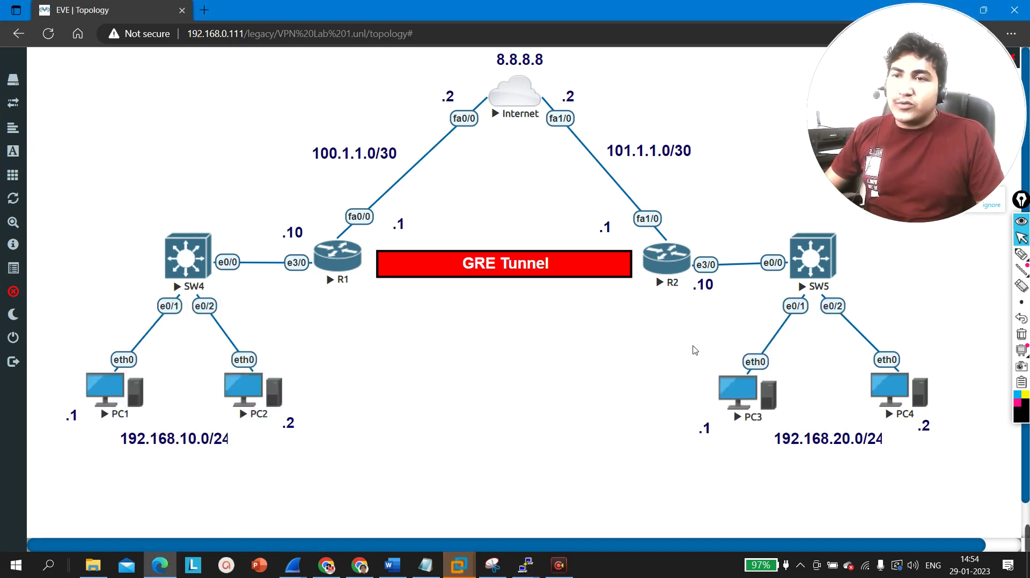
{"action": "left_click_drag", "start_coordinate": [693, 346], "coordinate": [1005, 478]}
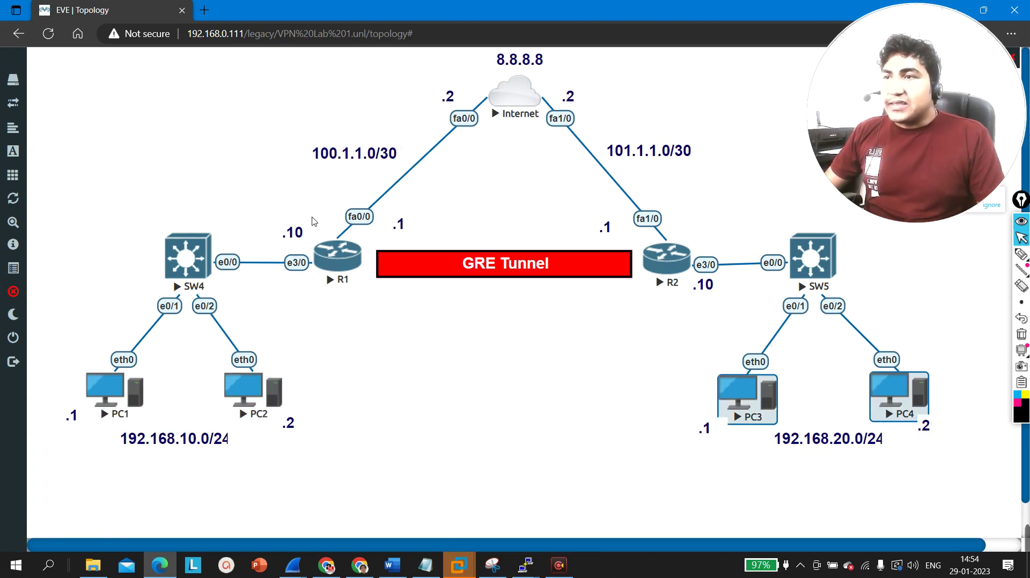
{"action": "left_click_drag", "start_coordinate": [313, 218], "coordinate": [702, 323]}
{"action": "left_click_drag", "start_coordinate": [702, 326], "coordinate": [692, 327]}
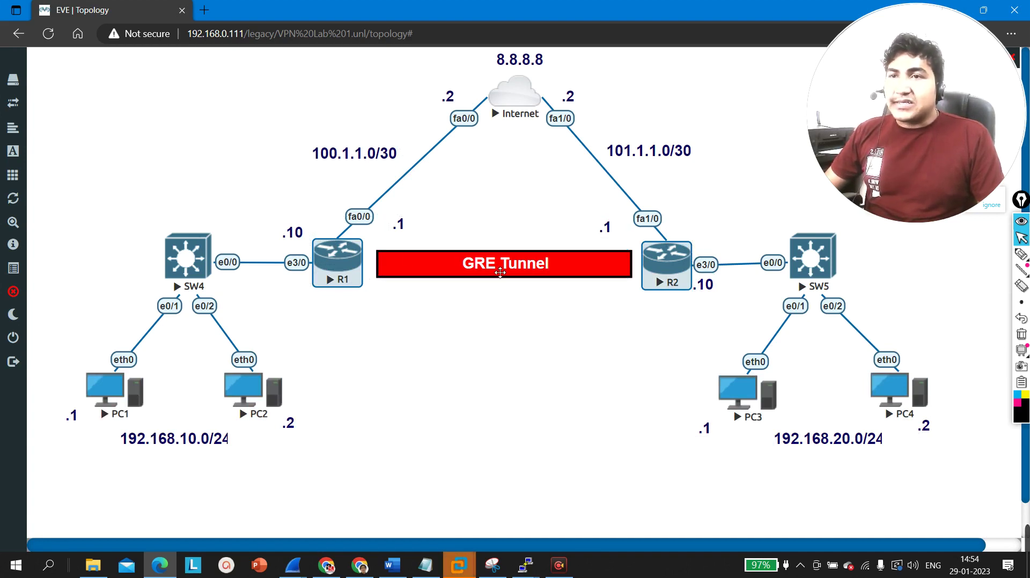
{"action": "left_click", "coordinate": [490, 223]}
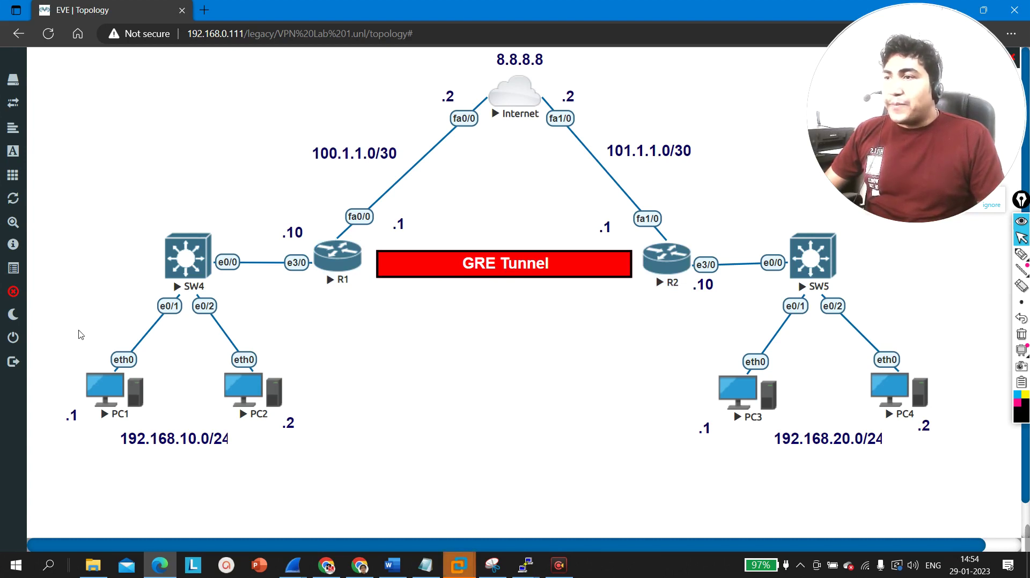
- Bring up PC1's console and move it above the PCs so the LAN addresses stay readable
{"action": "mouse_move", "coordinate": [525, 564]}
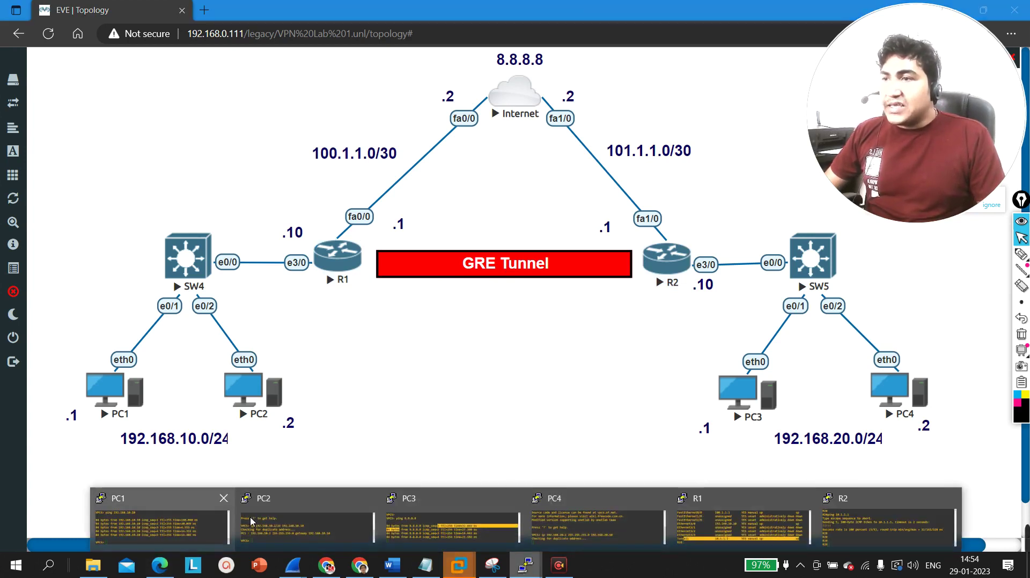
{"action": "left_click", "coordinate": [166, 517]}
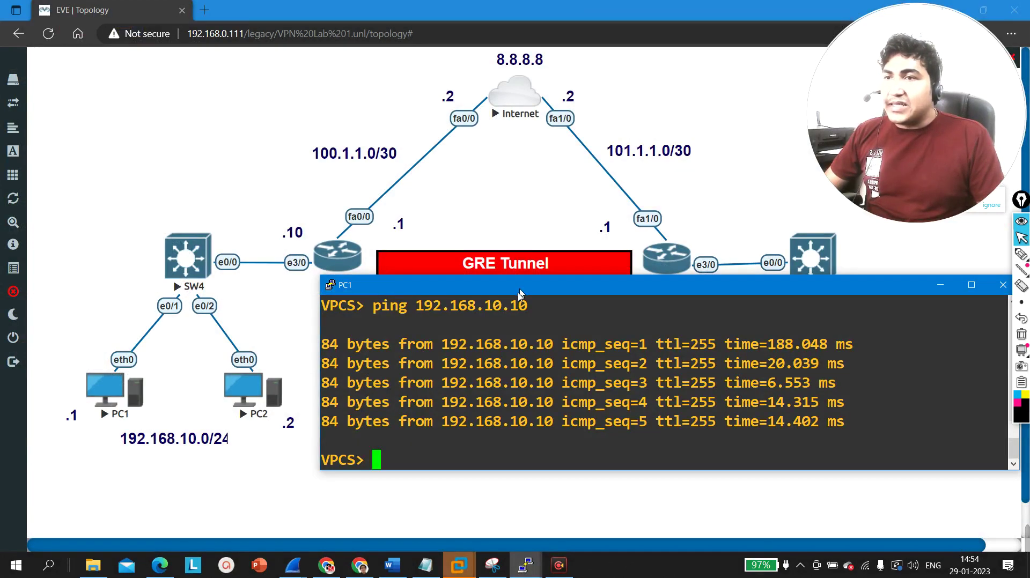
{"action": "left_click_drag", "start_coordinate": [519, 294], "coordinate": [302, 74]}
{"action": "key", "text": "Return"}
{"action": "key", "text": "Return"}
{"action": "key", "text": "Return"}
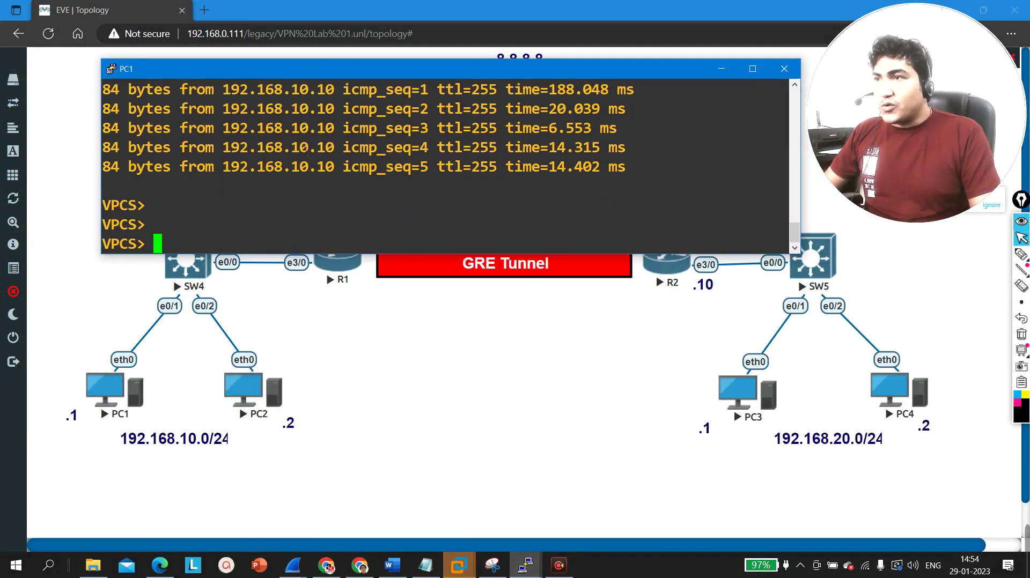
- Ping 8.8.8.8 from PC1 to test its Internet connectivity
{"action": "key", "text": "Up"}
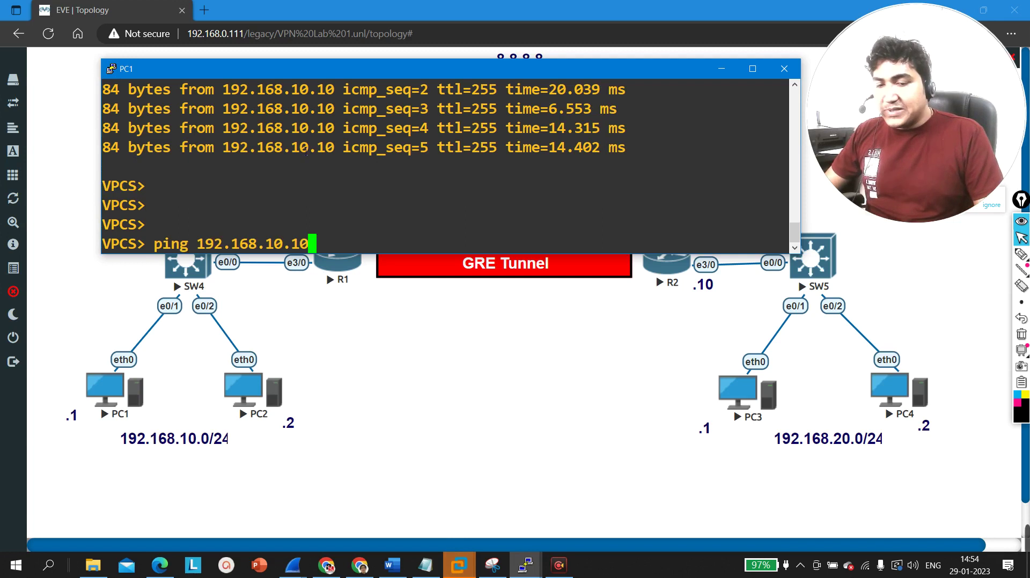
{"action": "key", "text": "BackSpace"}
{"action": "key", "text": "BackSpace"}
{"action": "key", "text": "BackSpace"}
{"action": "key", "text": "BackSpace"}
{"action": "key", "text": "BackSpace"}
{"action": "key", "text": "BackSpace"}
{"action": "key", "text": "BackSpace"}
{"action": "key", "text": "BackSpace"}
{"action": "key", "text": "BackSpace"}
{"action": "key", "text": "BackSpace"}
{"action": "key", "text": "BackSpace"}
{"action": "key", "text": "BackSpace"}
{"action": "key", "text": "BackSpace"}
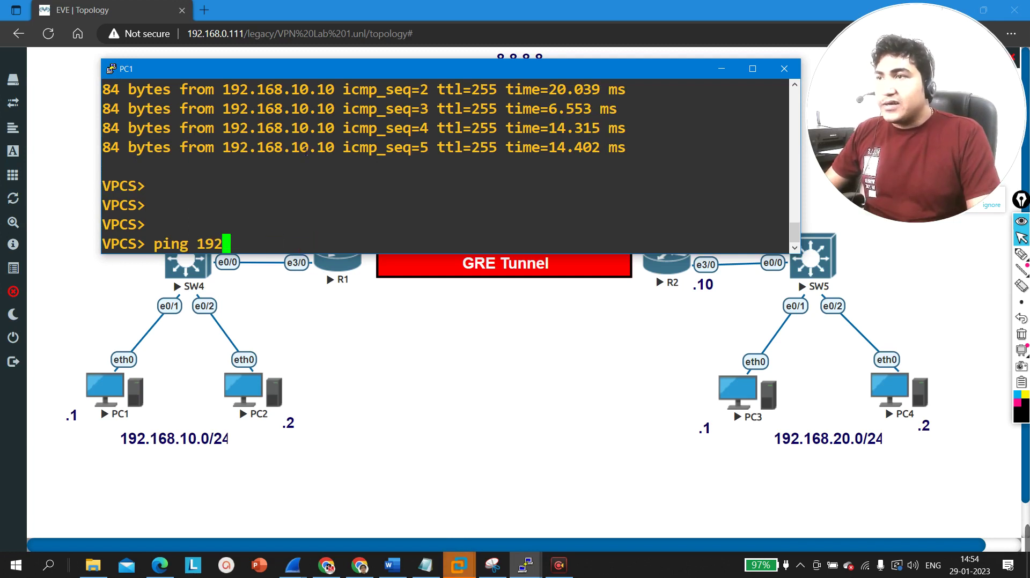
{"action": "type", "text": "8.8.8.8"}
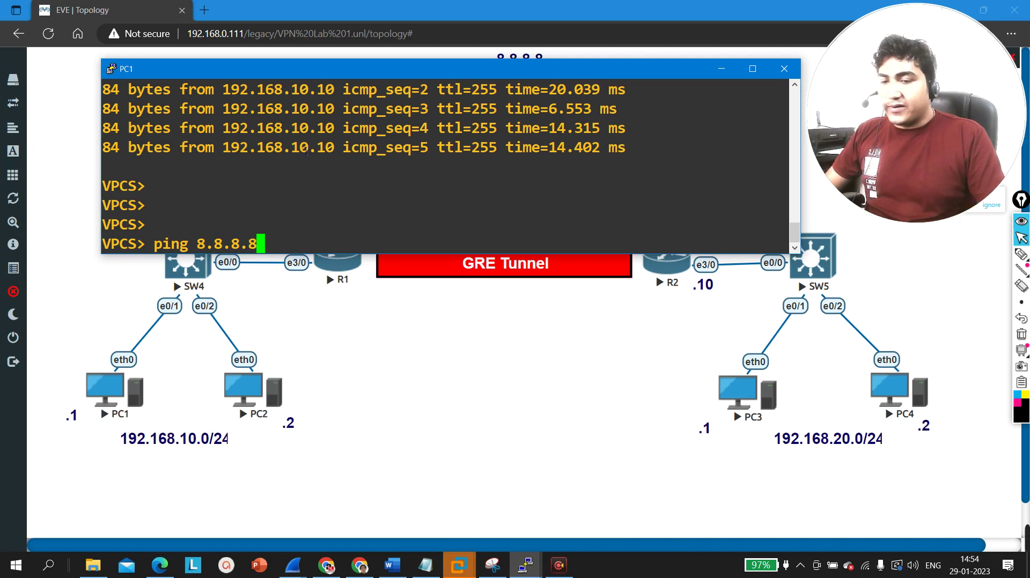
{"action": "key", "text": "Return"}
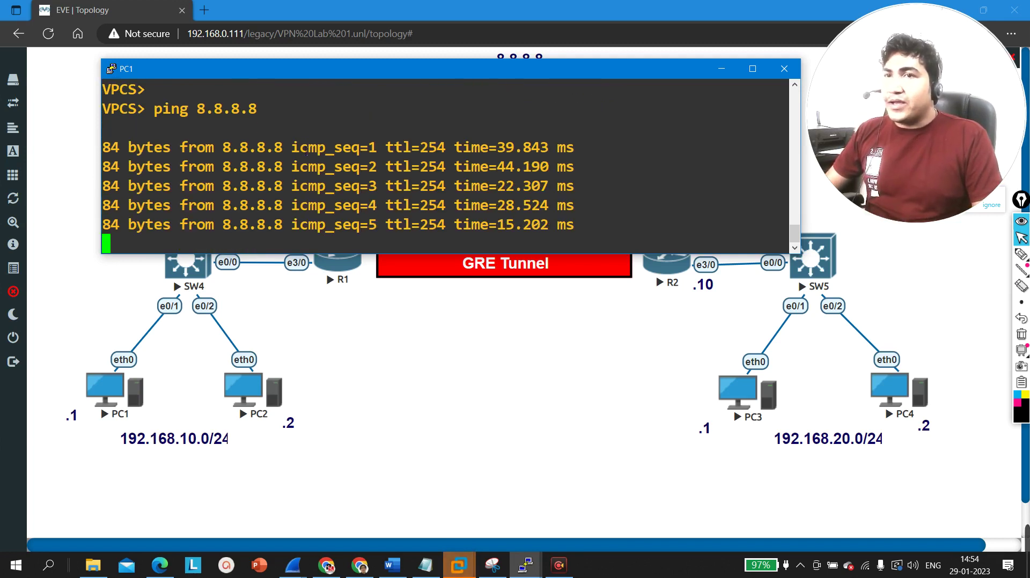
- Ping PC3 at 192.168.20.1 from PC1 and highlight the reply text to check LAN-to-LAN reachability
{"action": "key", "text": "Return"}
{"action": "type", "text": "p"}
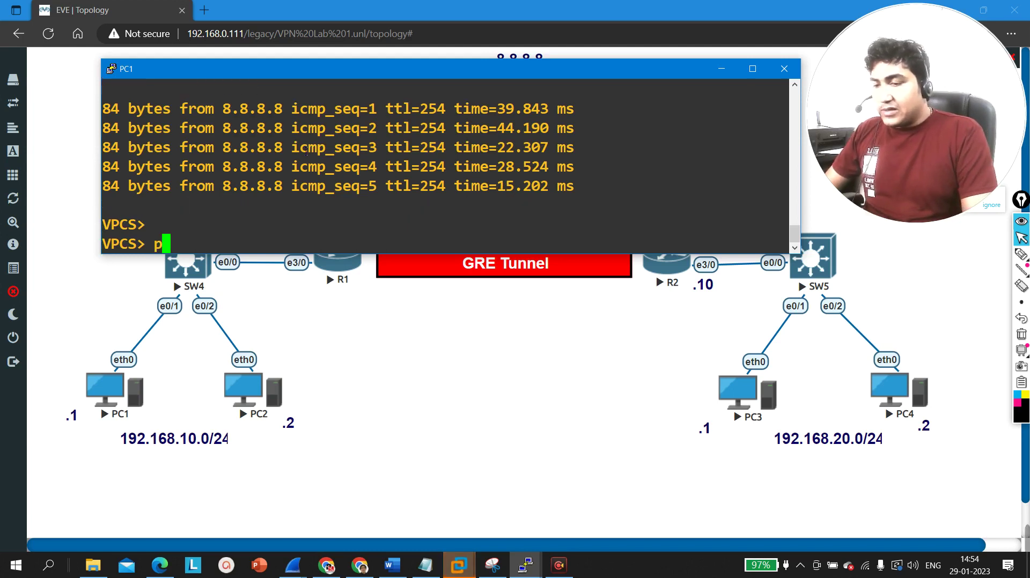
{"action": "type", "text": "ing "}
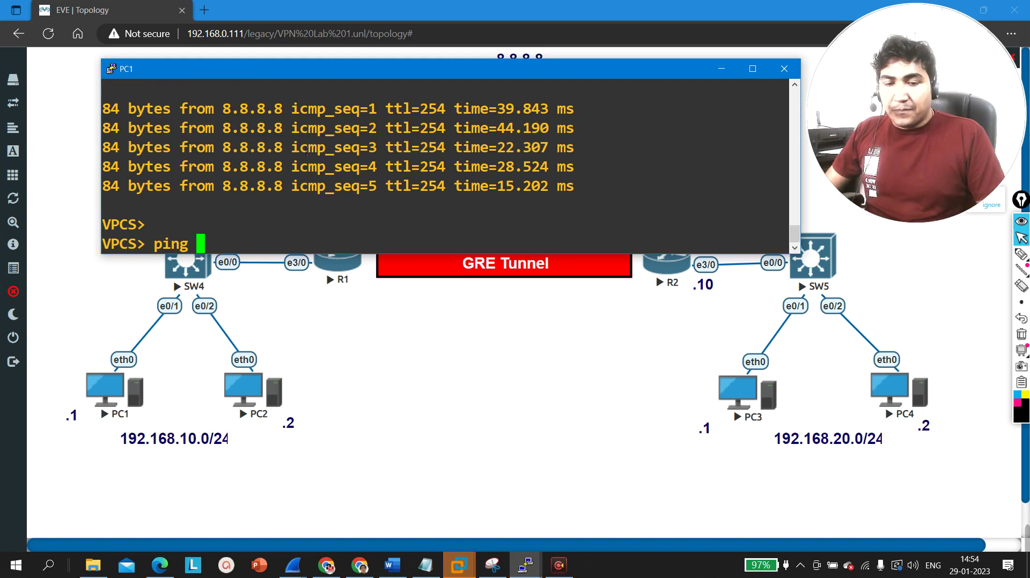
{"action": "type", "text": "192.168."}
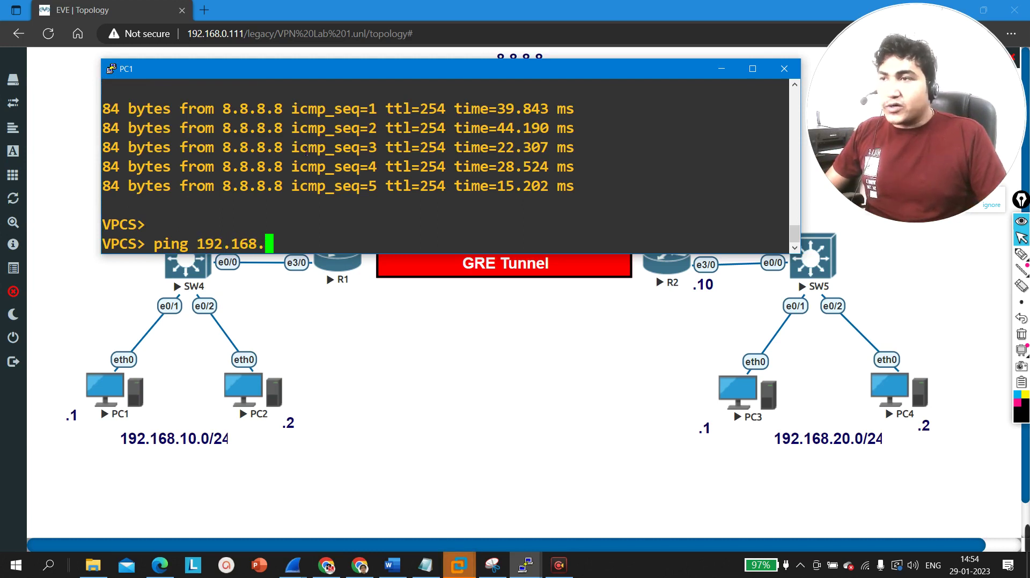
{"action": "type", "text": "20.1"}
{"action": "key", "text": "Return"}
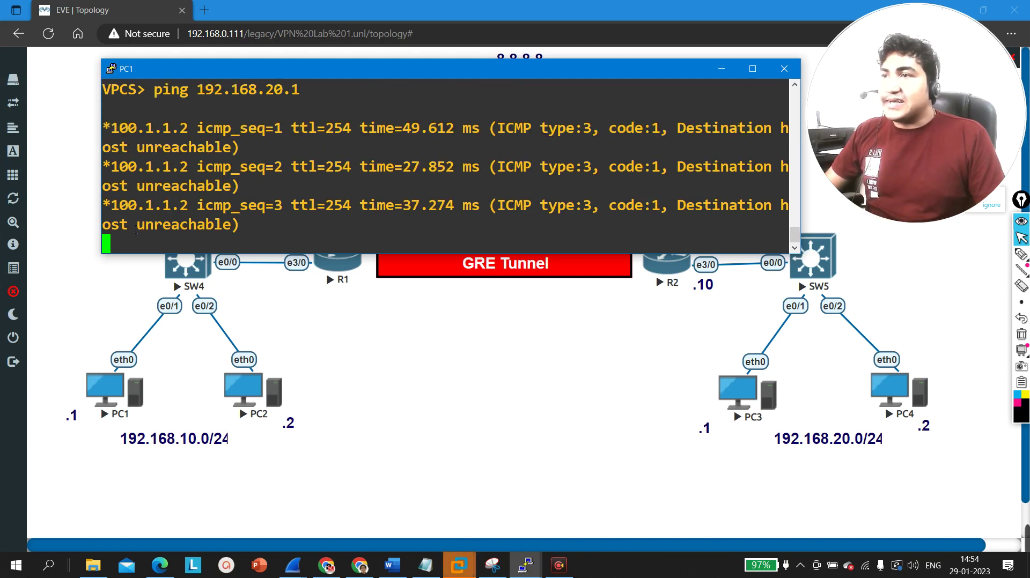
{"action": "left_click_drag", "start_coordinate": [135, 230], "coordinate": [234, 228]}
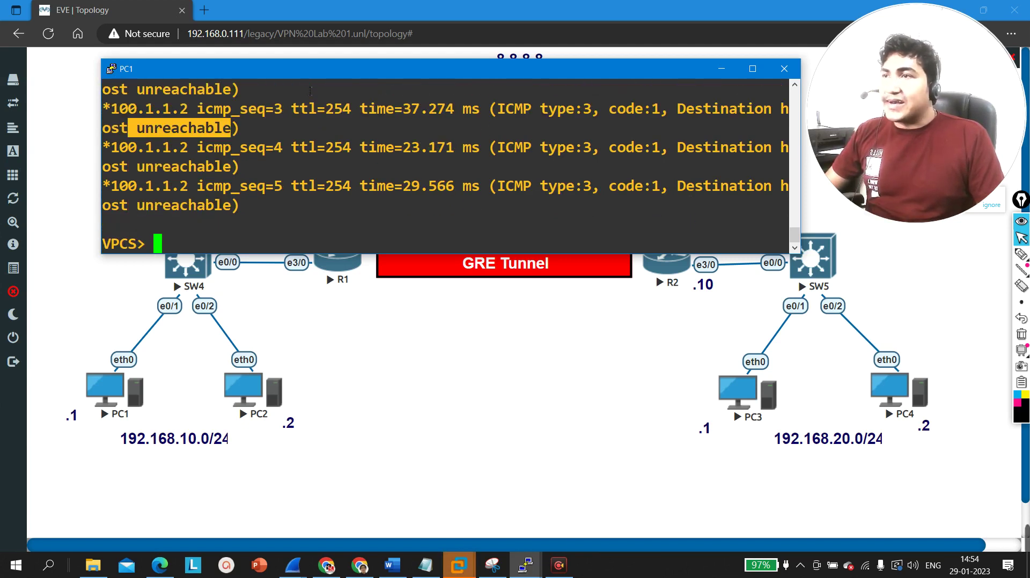
- Minimize PC1's console and highlight the 192.168.20.0/24 LAN with PC3 and PC4 on the topology
{"action": "left_click", "coordinate": [719, 71]}
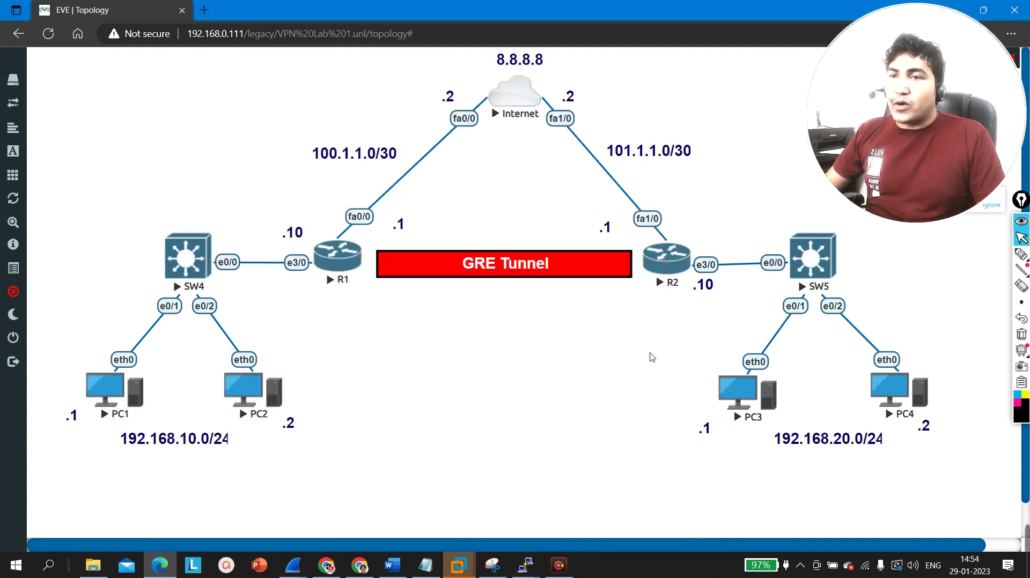
{"action": "left_click_drag", "start_coordinate": [654, 346], "coordinate": [923, 454]}
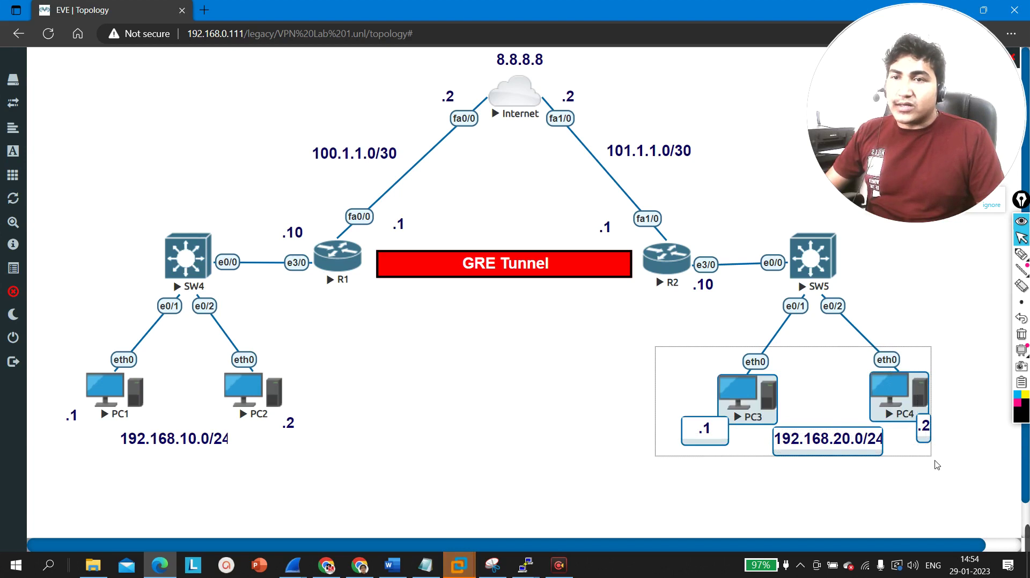
{"action": "left_click", "coordinate": [494, 375]}
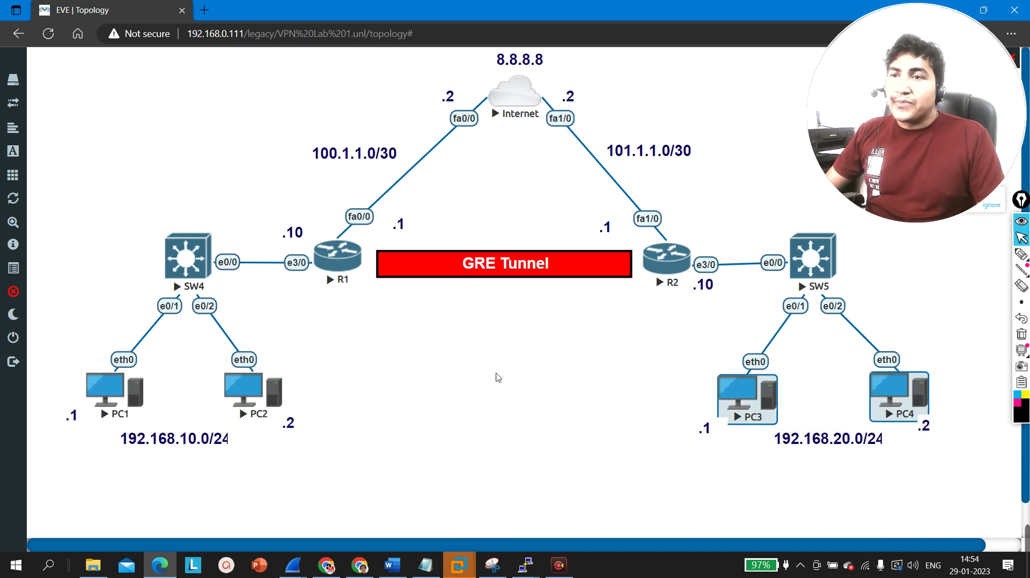
- Maximize R1's console and run "show ip route" to display its routing table
{"action": "left_click", "coordinate": [525, 565]}
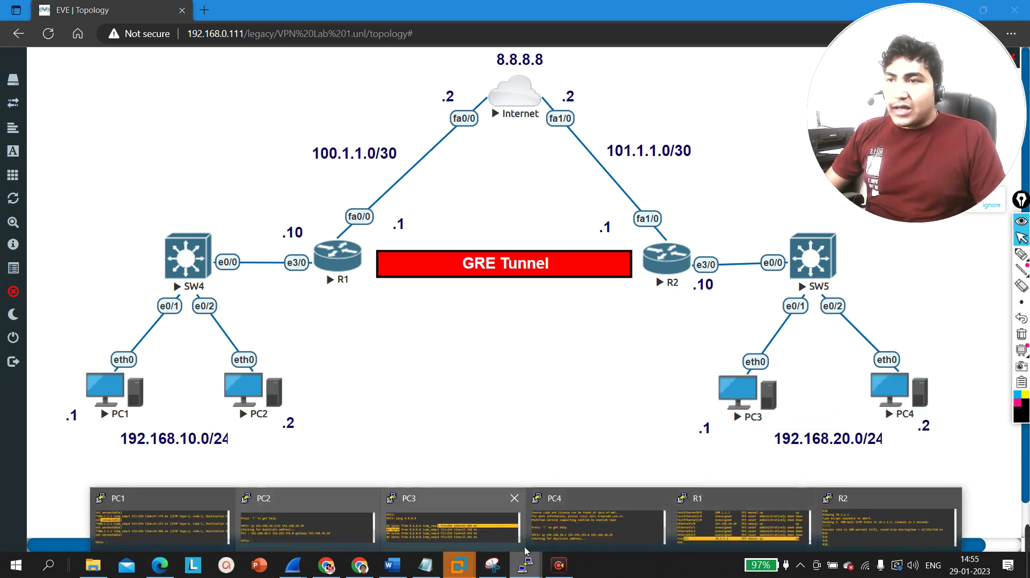
{"action": "left_click", "coordinate": [695, 541]}
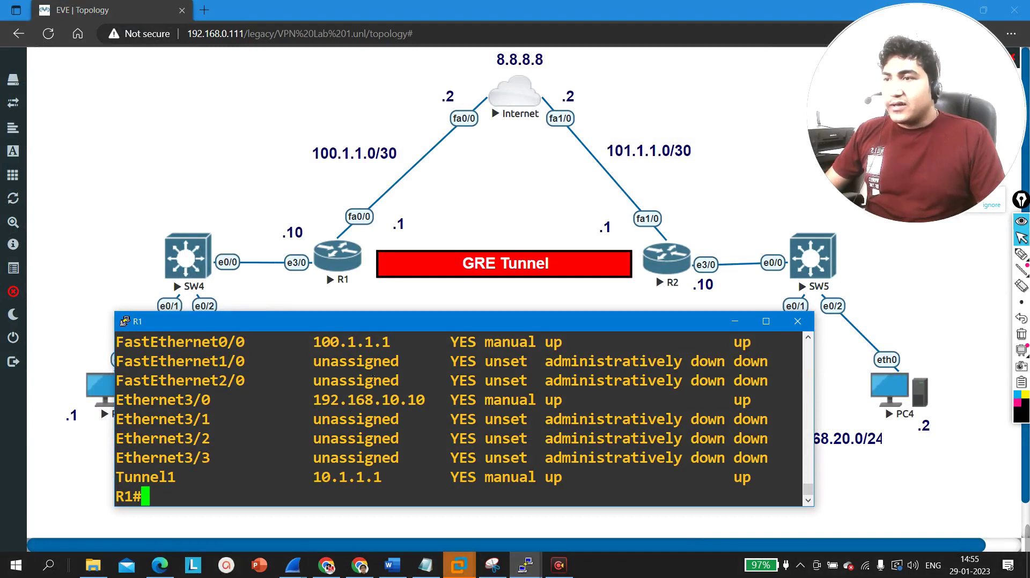
{"action": "left_click", "coordinate": [766, 321]}
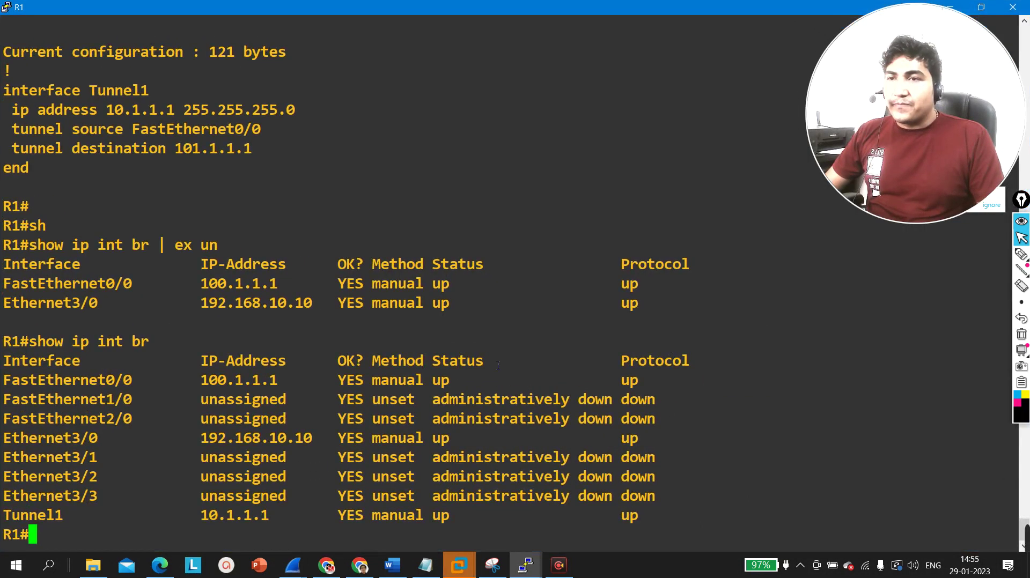
{"action": "key", "text": "Return"}
{"action": "key", "text": "Return"}
{"action": "key", "text": "Return"}
{"action": "type", "text": "sh"}
{"action": "key", "text": "Tab"}
{"action": "type", "text": "ip"}
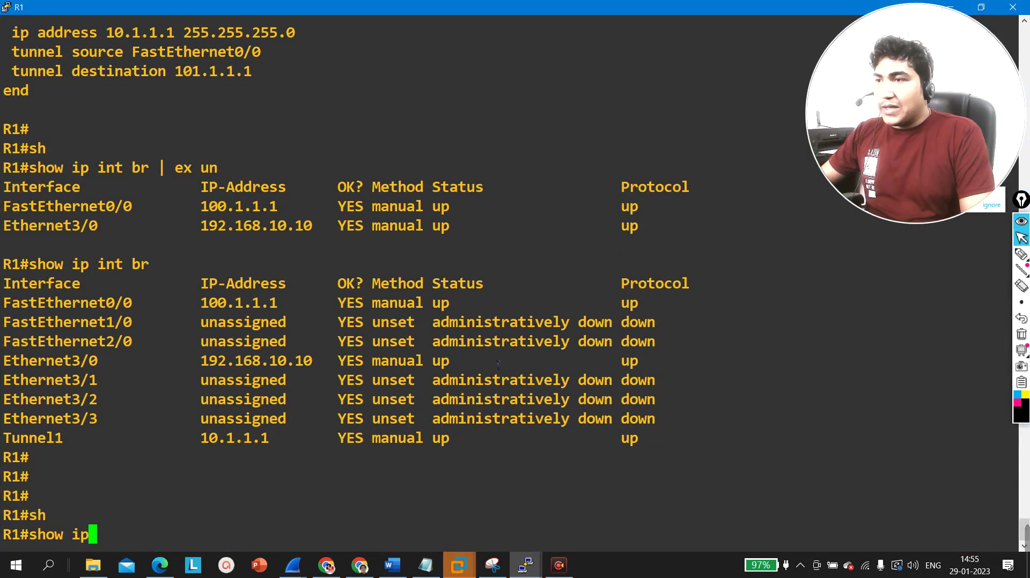
{"action": "type", "text": " ro"}
{"action": "key", "text": "Tab"}
{"action": "key", "text": "Return"}
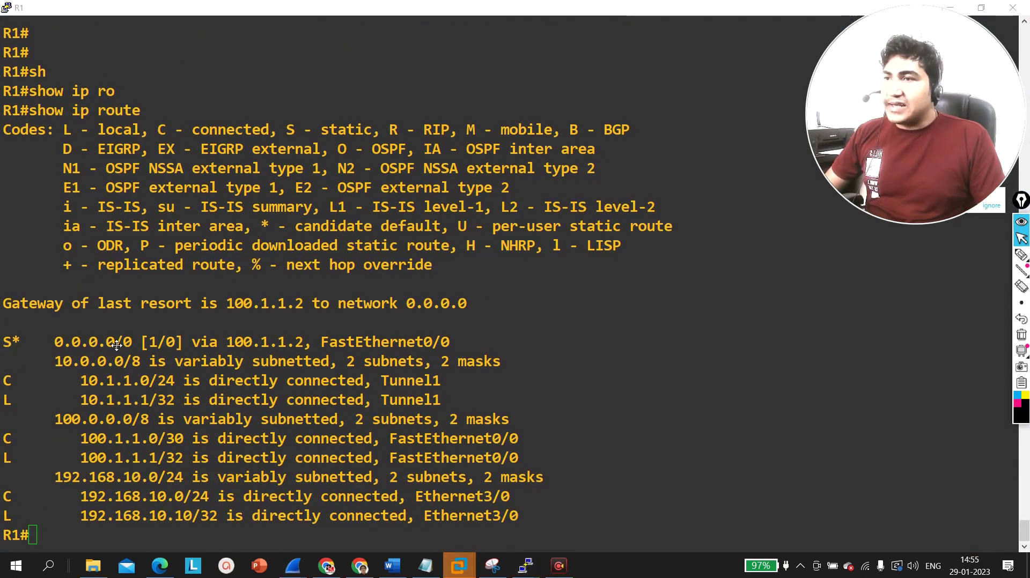
- Highlight the static default route and the 192.168.10.0/24 LAN entries in R1's routing table
{"action": "left_click_drag", "start_coordinate": [6, 346], "coordinate": [252, 375]}
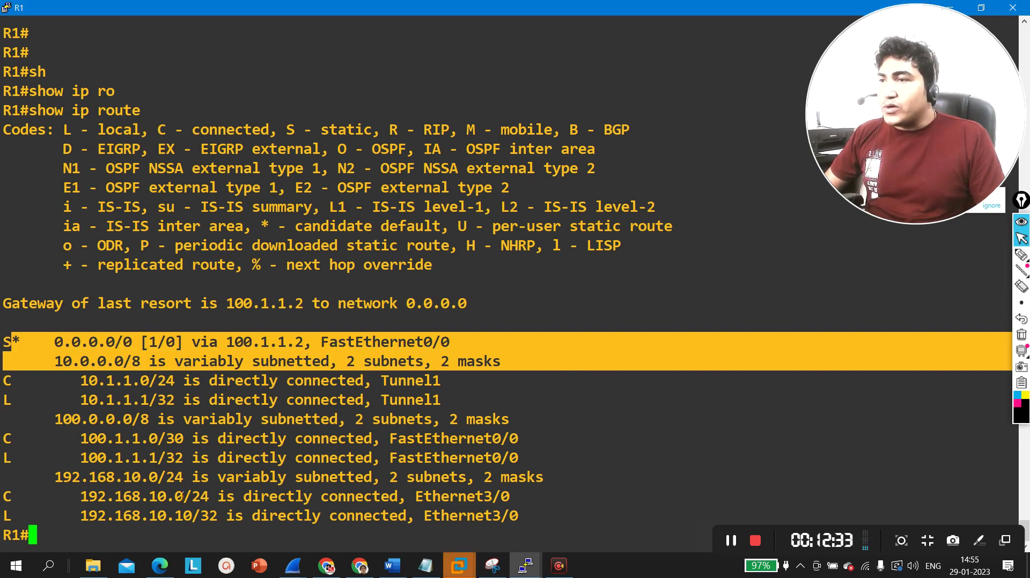
{"action": "key", "text": "Return"}
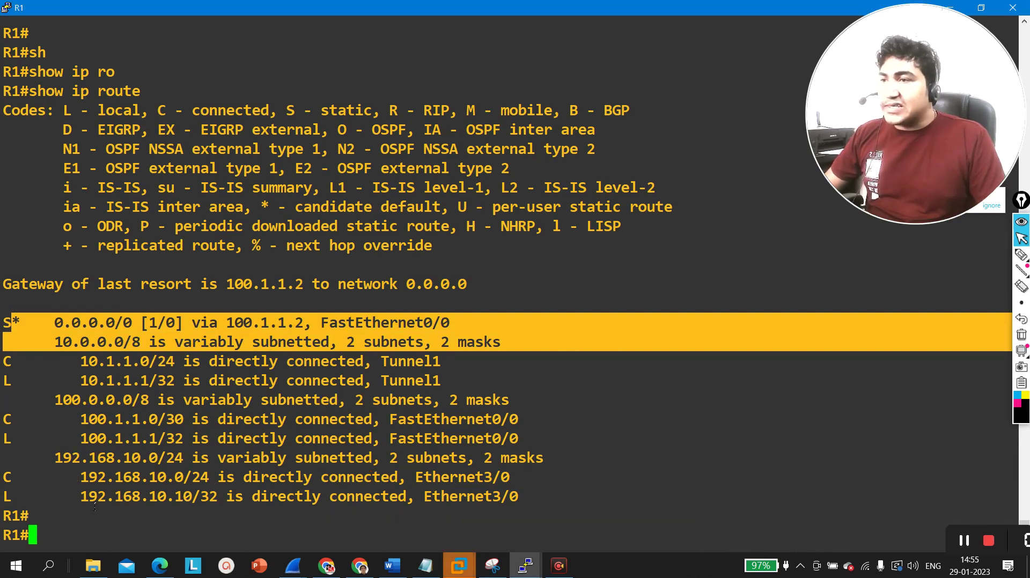
{"action": "left_click_drag", "start_coordinate": [61, 499], "coordinate": [483, 477]}
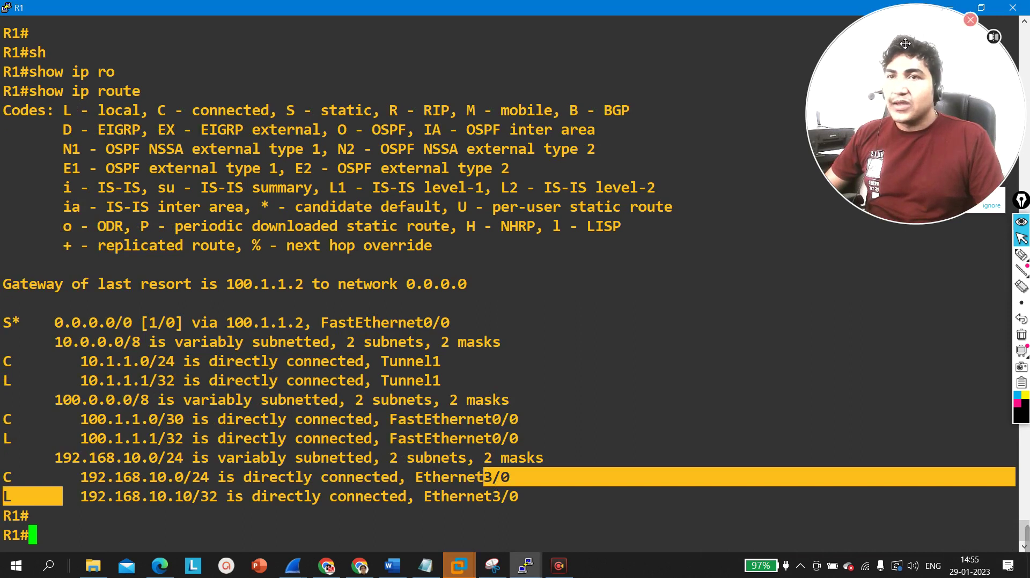
- Shrink R1's console beside the topology, highlight the default route via 100.1.1.2, and return to the topology
{"action": "left_click", "coordinate": [980, 8]}
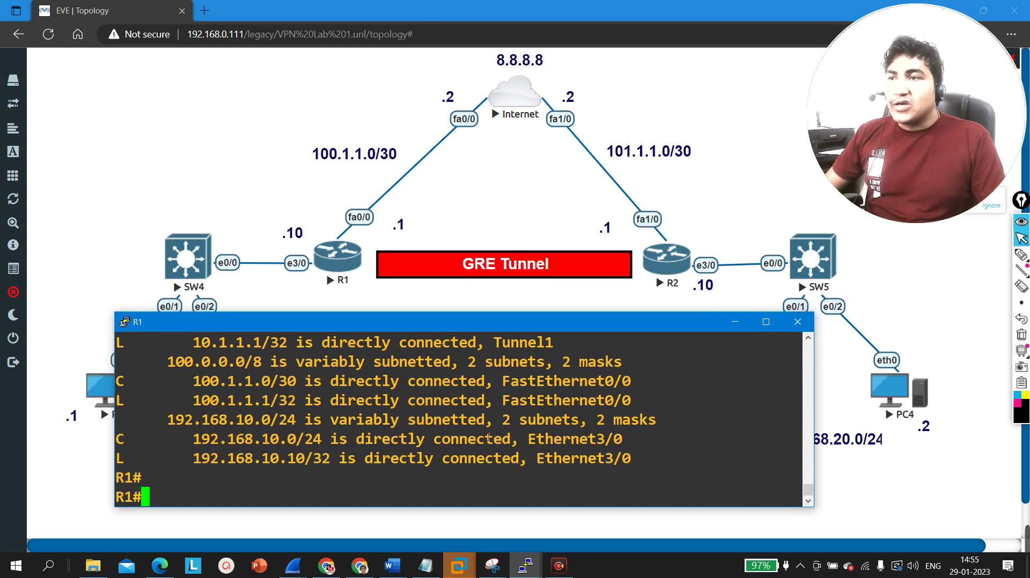
{"action": "scroll", "coordinate": [215, 366], "scroll_direction": "up", "scroll_amount": 2}
{"action": "left_click_drag", "start_coordinate": [158, 369], "coordinate": [436, 364]}
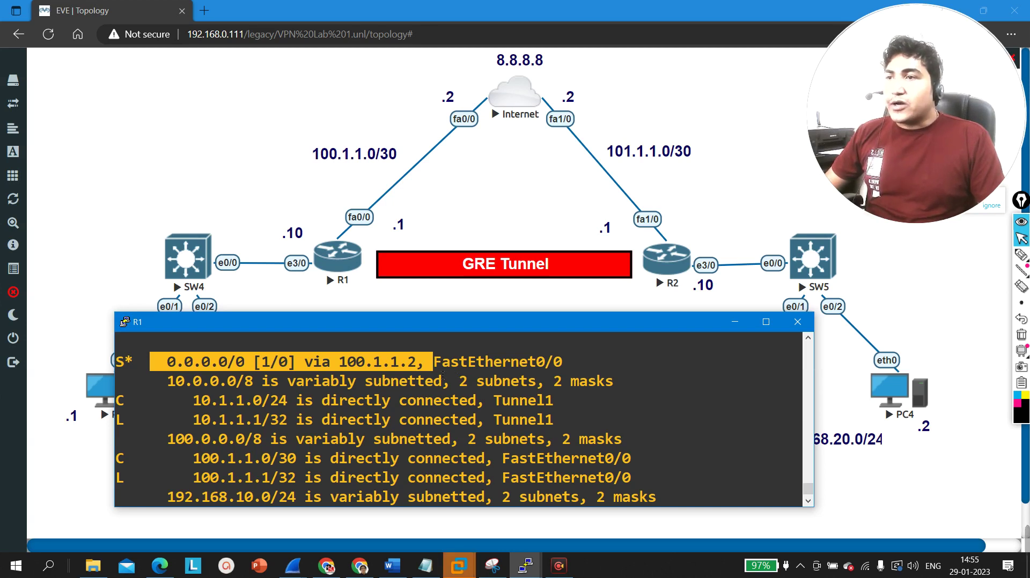
{"action": "key", "text": "Return"}
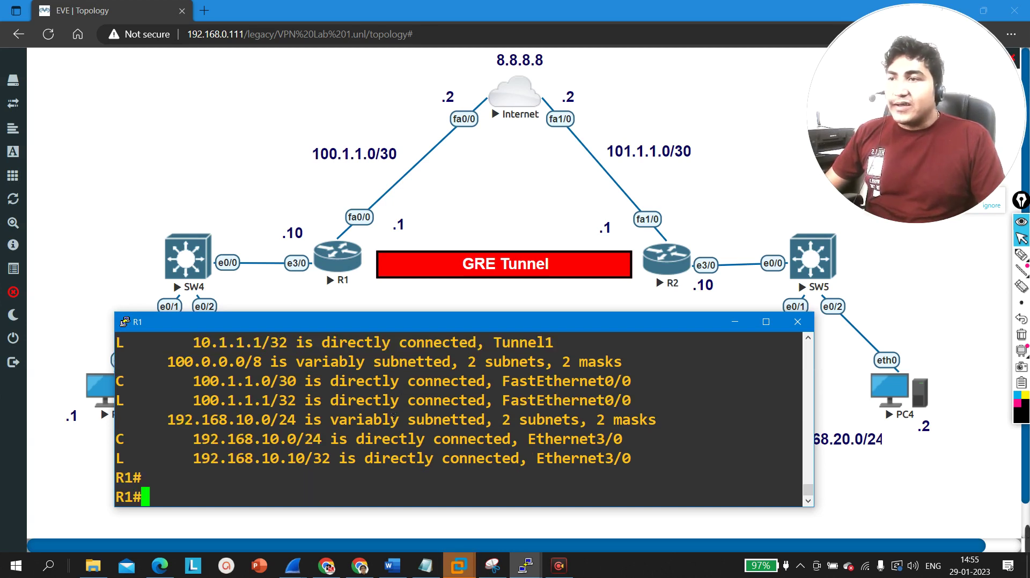
{"action": "key", "text": "Return"}
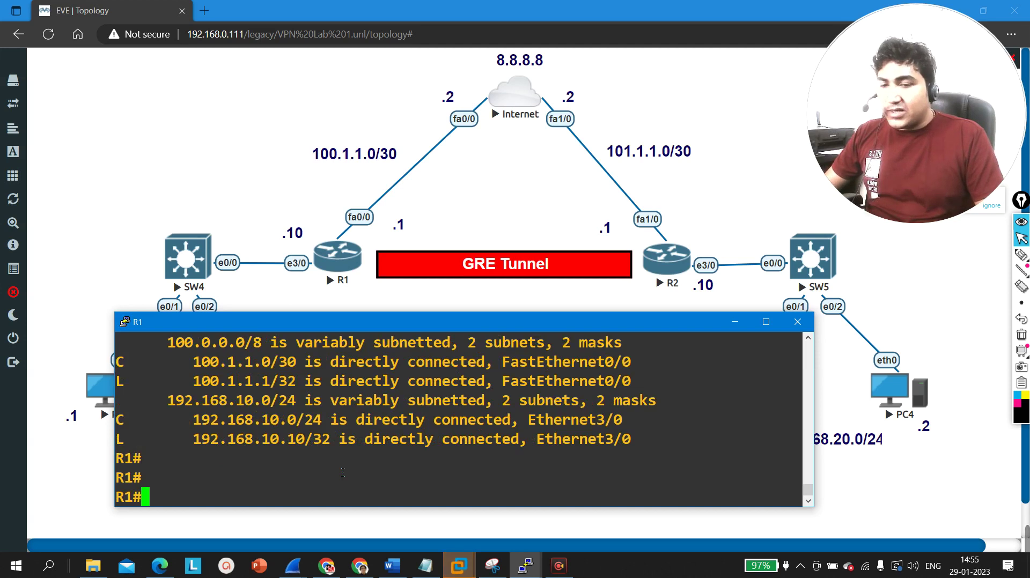
{"action": "left_click", "coordinate": [149, 244]}
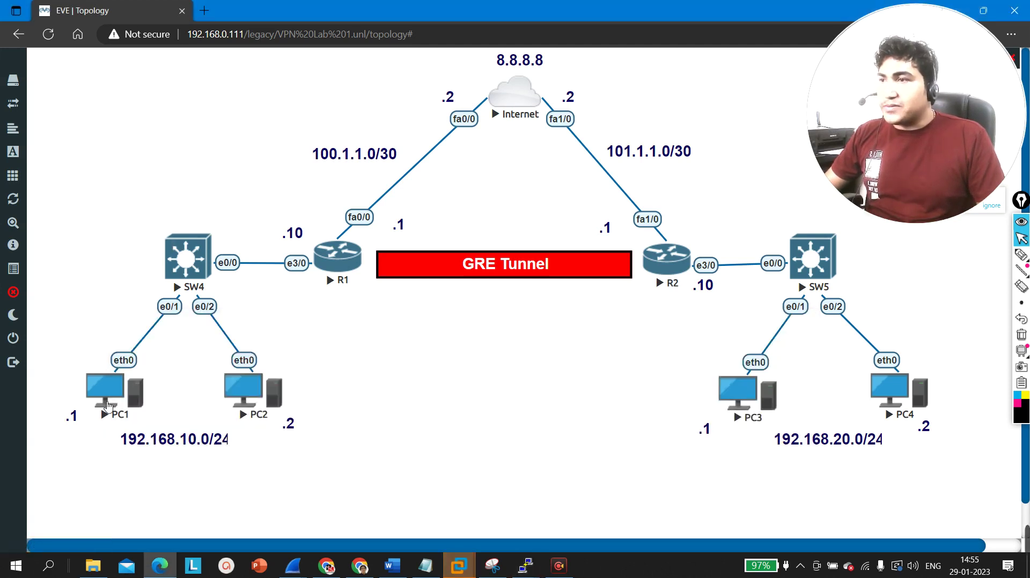
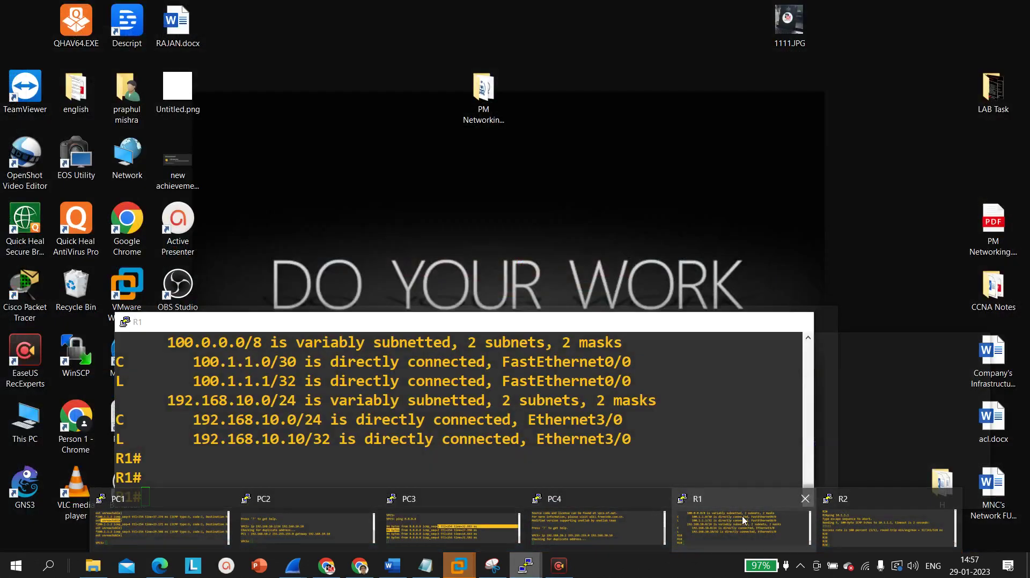
- Highlight the PC3/PC4 LAN and the PC1/PC2 LAN on the topology, and point out the public links of R2 and R1
{"action": "left_click", "coordinate": [743, 520]}
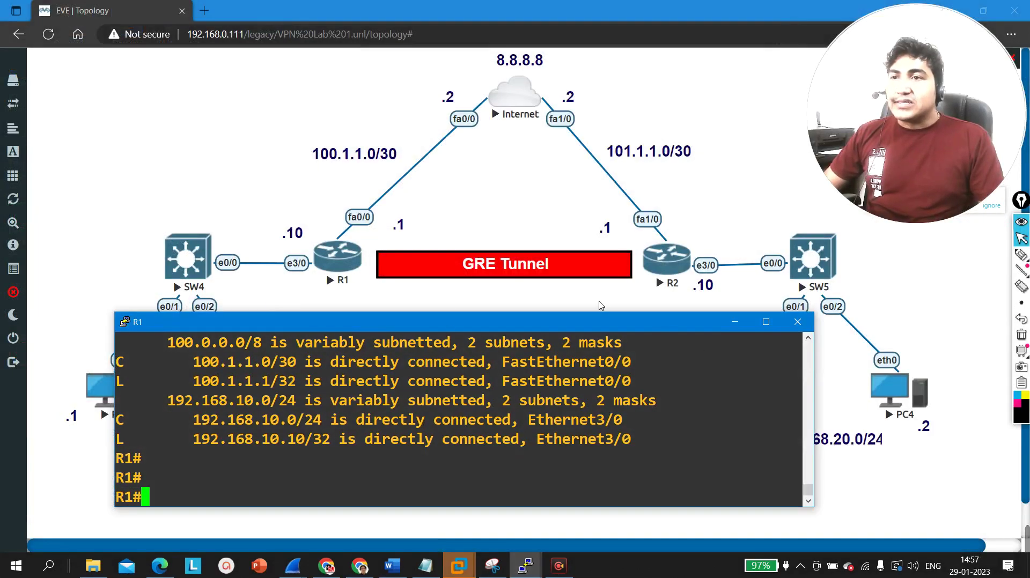
{"action": "left_click", "coordinate": [600, 302]}
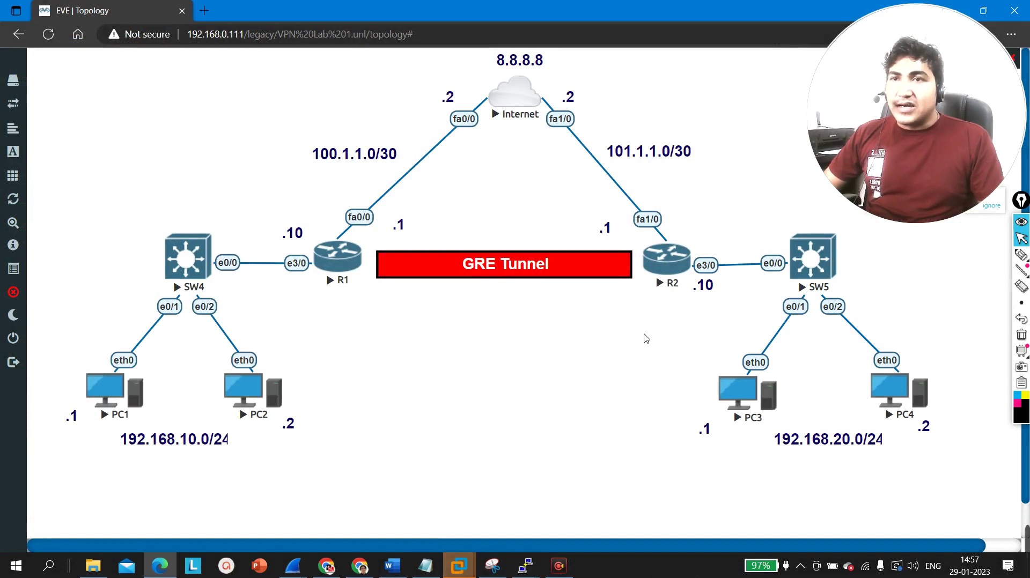
{"action": "left_click_drag", "start_coordinate": [646, 335], "coordinate": [920, 500]}
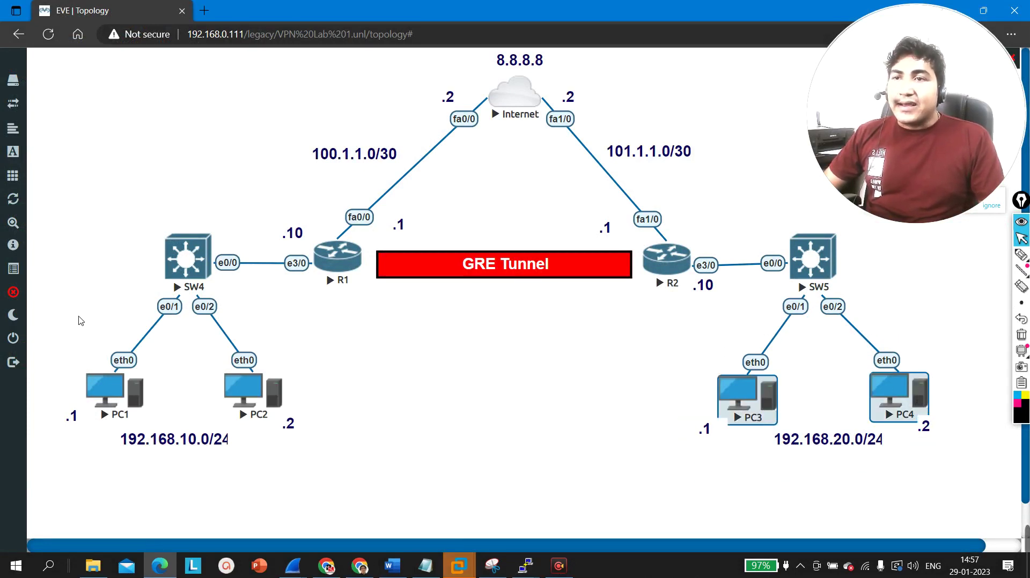
{"action": "left_click_drag", "start_coordinate": [79, 320], "coordinate": [309, 492]}
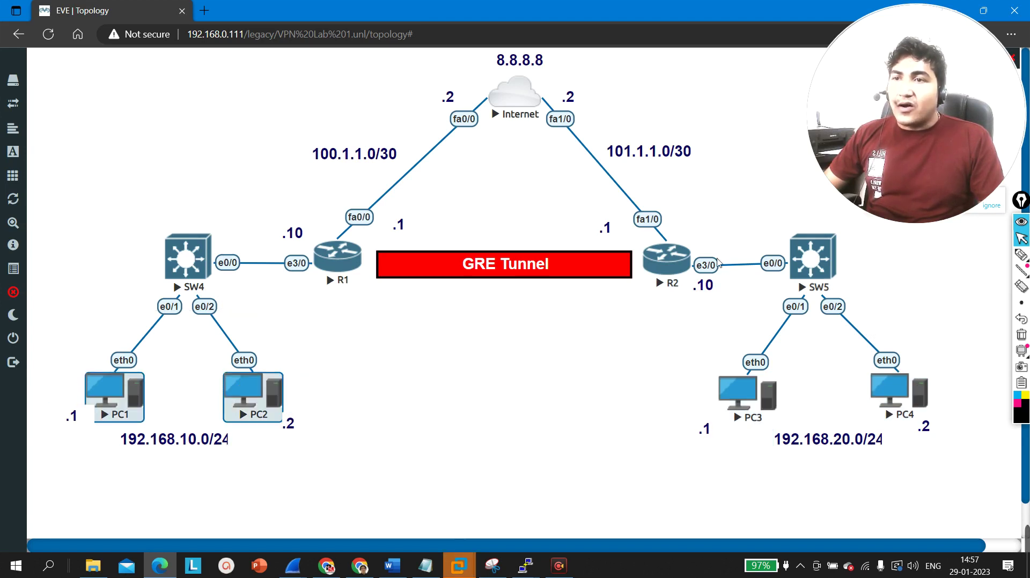
{"action": "left_click_drag", "start_coordinate": [719, 222], "coordinate": [644, 306]}
{"action": "left_click_drag", "start_coordinate": [57, 329], "coordinate": [277, 456]}
{"action": "left_click", "coordinate": [771, 263]}
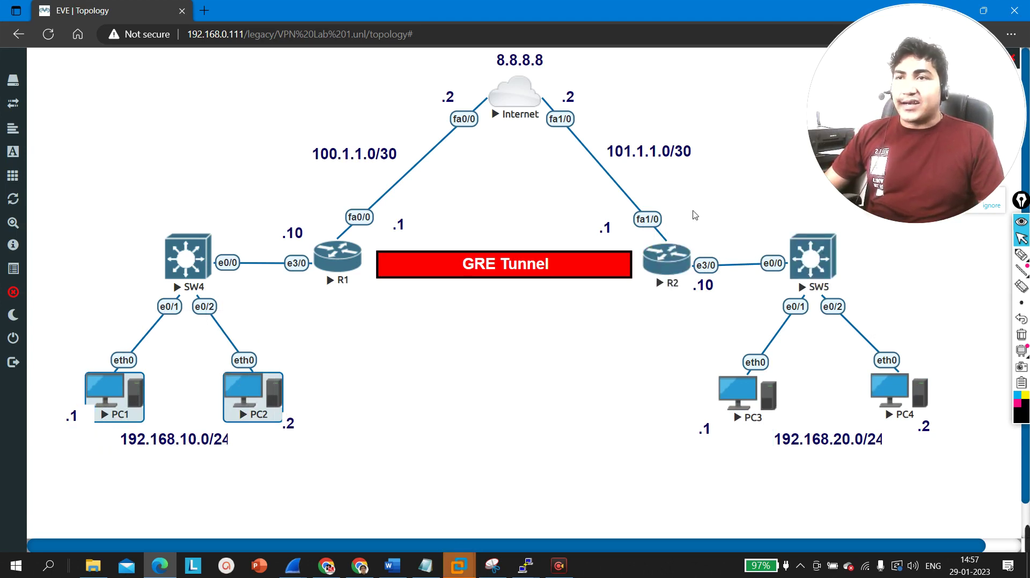
{"action": "left_click_drag", "start_coordinate": [653, 127], "coordinate": [679, 210]}
{"action": "left_click_drag", "start_coordinate": [269, 140], "coordinate": [371, 217]}
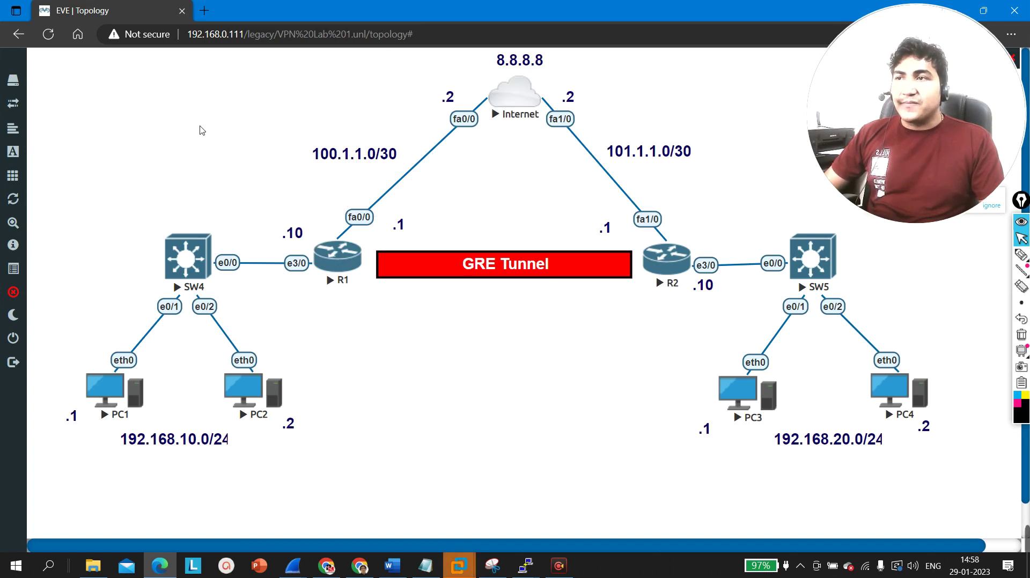
- Bring up R1's console and enter global configuration mode from the terminal
{"action": "mouse_move", "coordinate": [526, 566]}
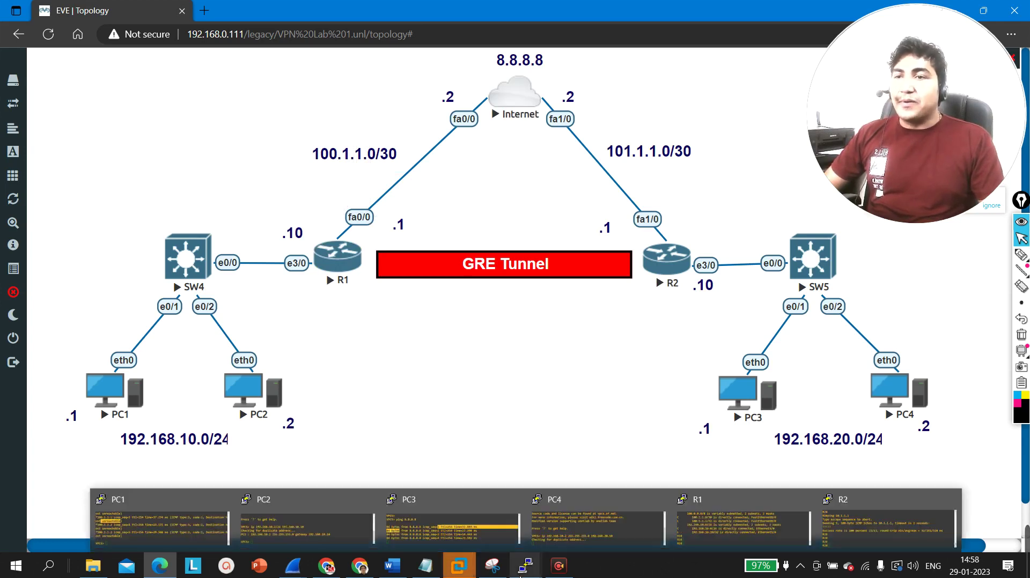
{"action": "left_click", "coordinate": [743, 522]}
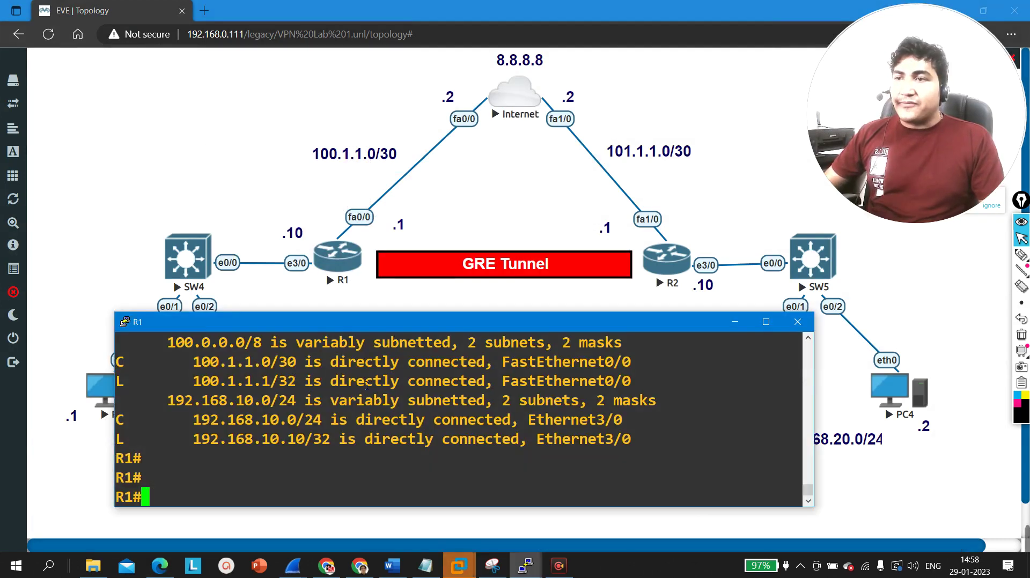
{"action": "key", "text": "Return"}
{"action": "key", "text": "Return"}
{"action": "key", "text": "Return"}
{"action": "key", "text": "Return"}
{"action": "type", "text": "conf"}
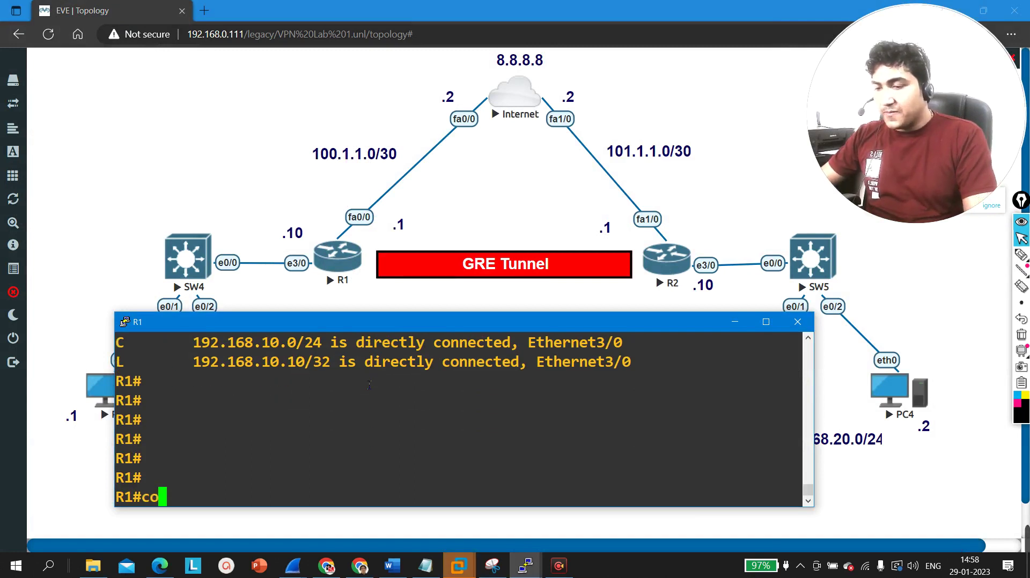
{"action": "key", "text": "Tab"}
{"action": "key", "text": "Return"}
{"action": "key", "text": "Return"}
{"action": "key", "text": "Return"}
{"action": "key", "text": "Return"}
{"action": "key", "text": "Return"}
{"action": "key", "text": "Return"}
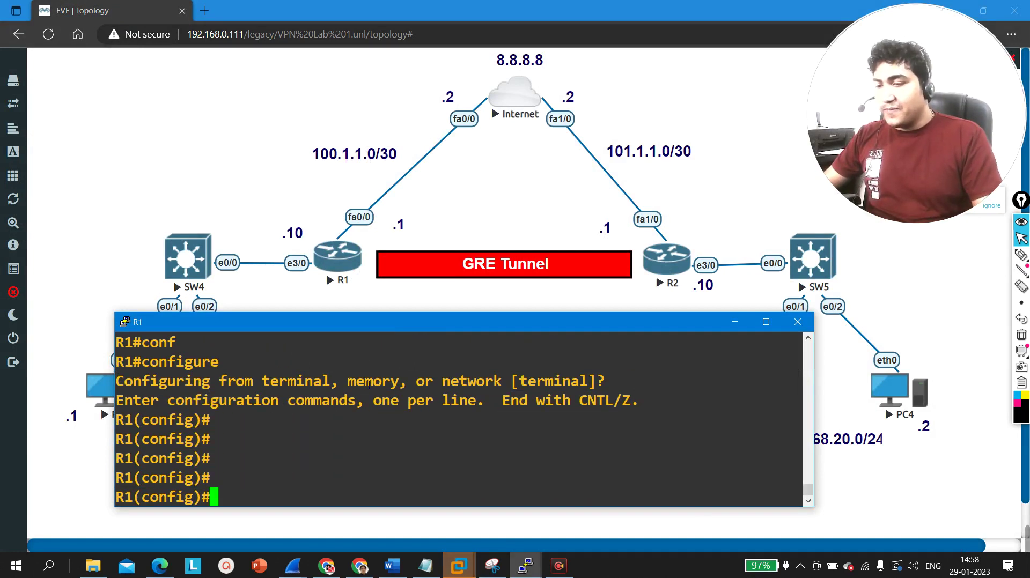
- Add a static route on R1 to 192.168.20.0 255.255.255.0 through tunnel 1 and exit configuration mode
{"action": "type", "text": "ip ro"}
{"action": "key", "text": "Tab"}
{"action": "type", "text": "ute "}
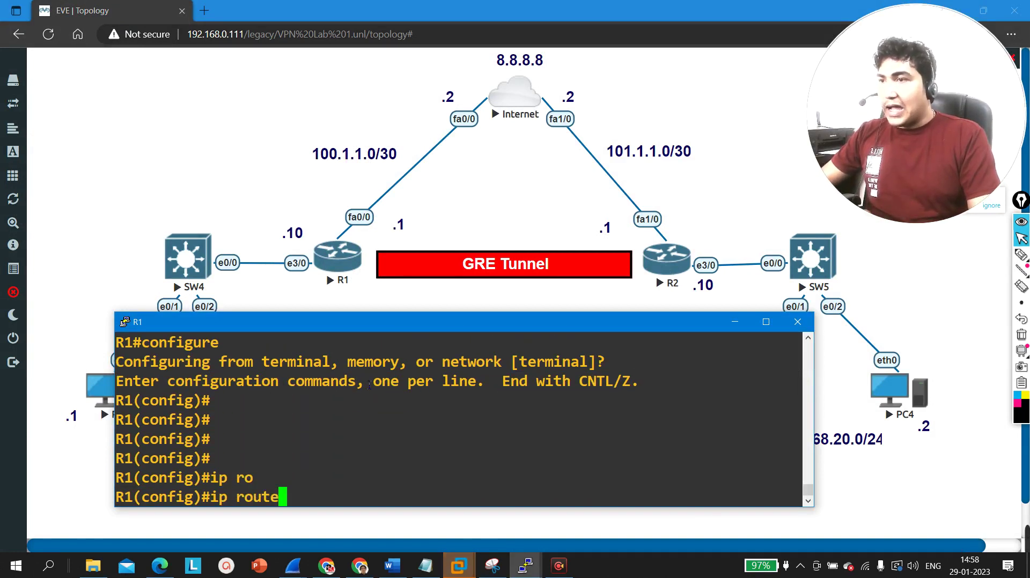
{"action": "type", "text": "192."}
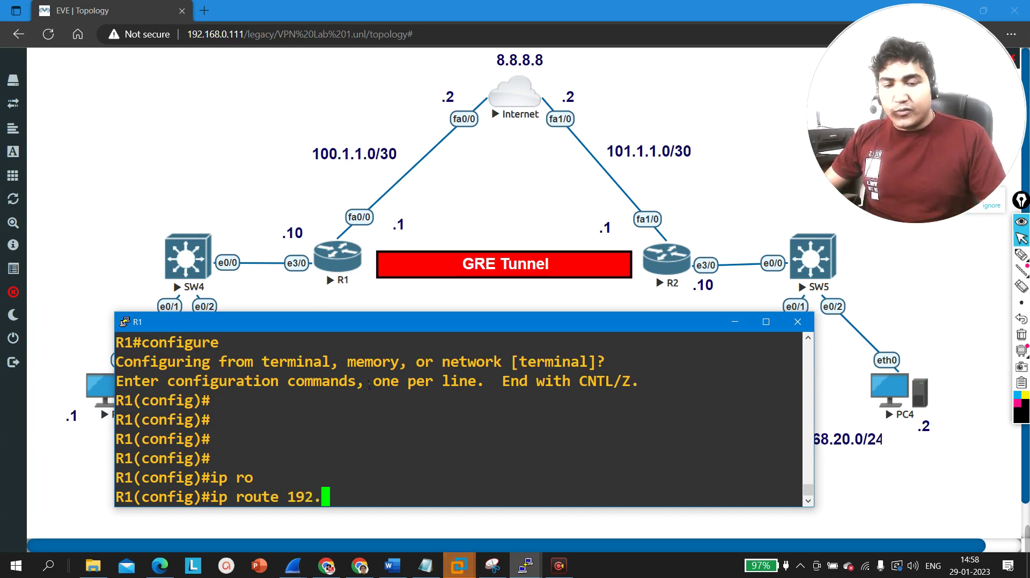
{"action": "type", "text": "168.20."}
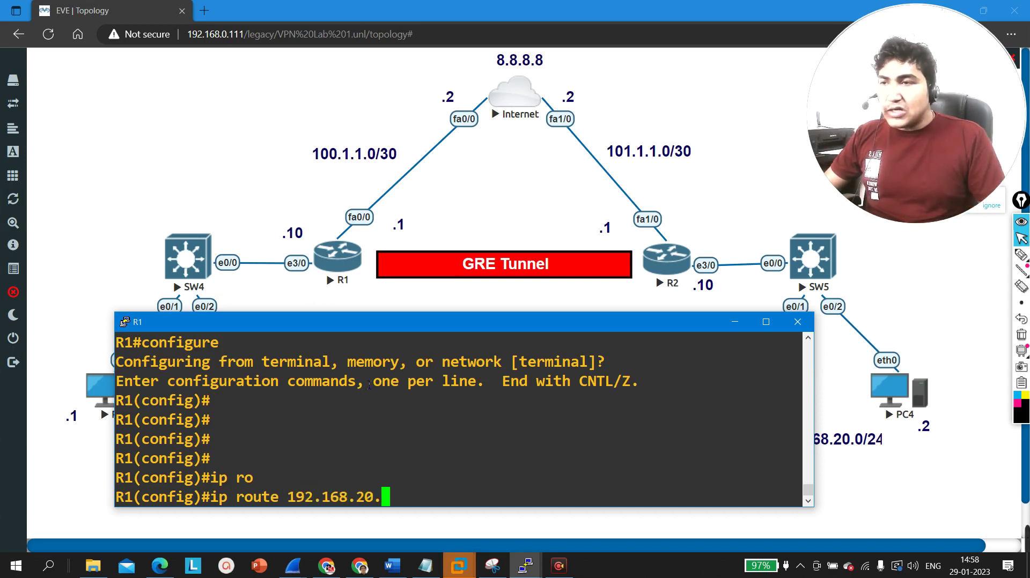
{"action": "type", "text": "0 255.255"}
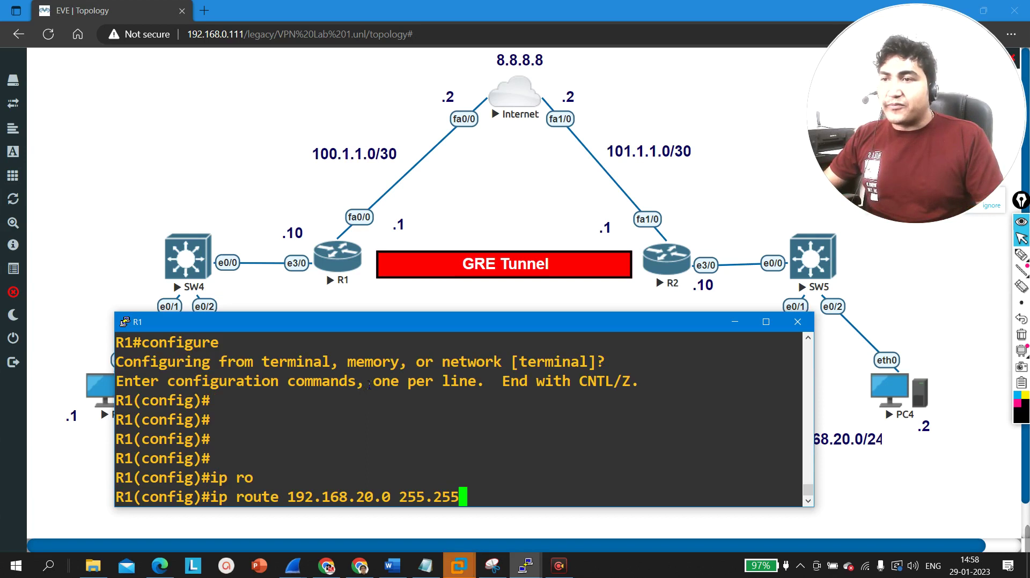
{"action": "type", "text": ".255.0 tun"}
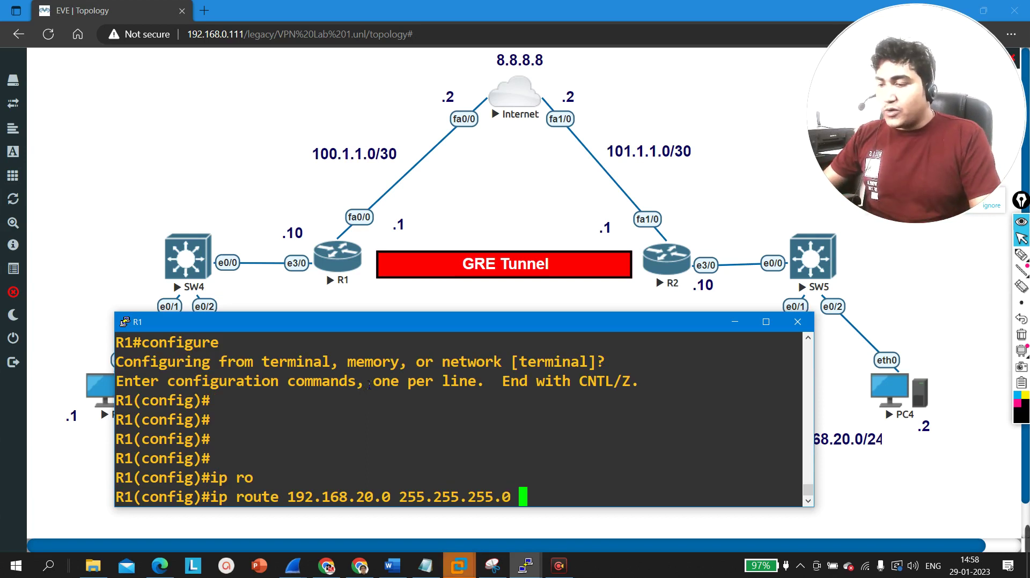
{"action": "key", "text": "Tab"}
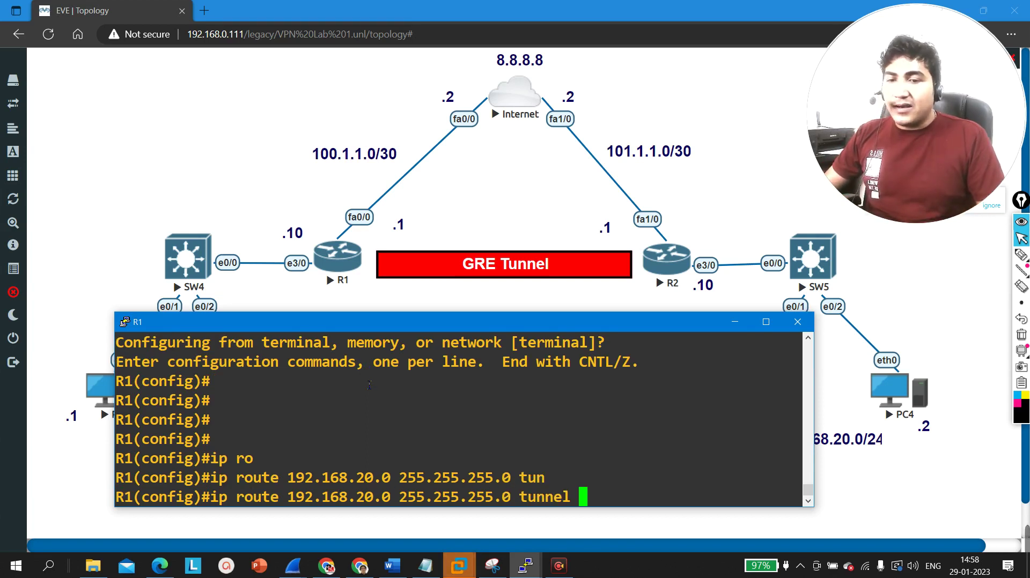
{"action": "type", "text": "1"}
{"action": "key", "text": "Return"}
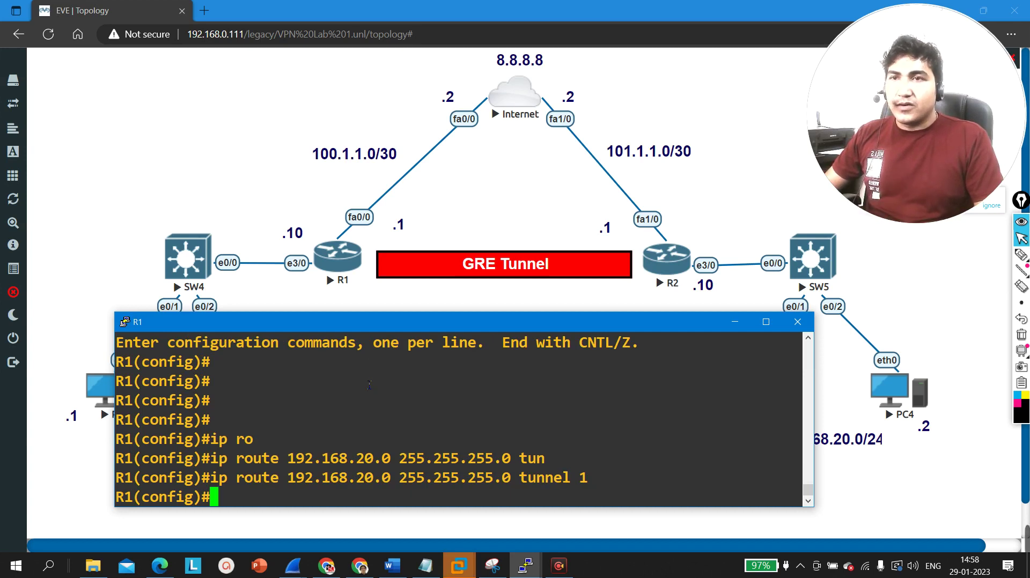
{"action": "key", "text": "Return"}
{"action": "key", "text": "ctrl+z"}
{"action": "key", "text": "Return"}
{"action": "key", "text": "Return"}
{"action": "key", "text": "Return"}
{"action": "key", "text": "Return"}
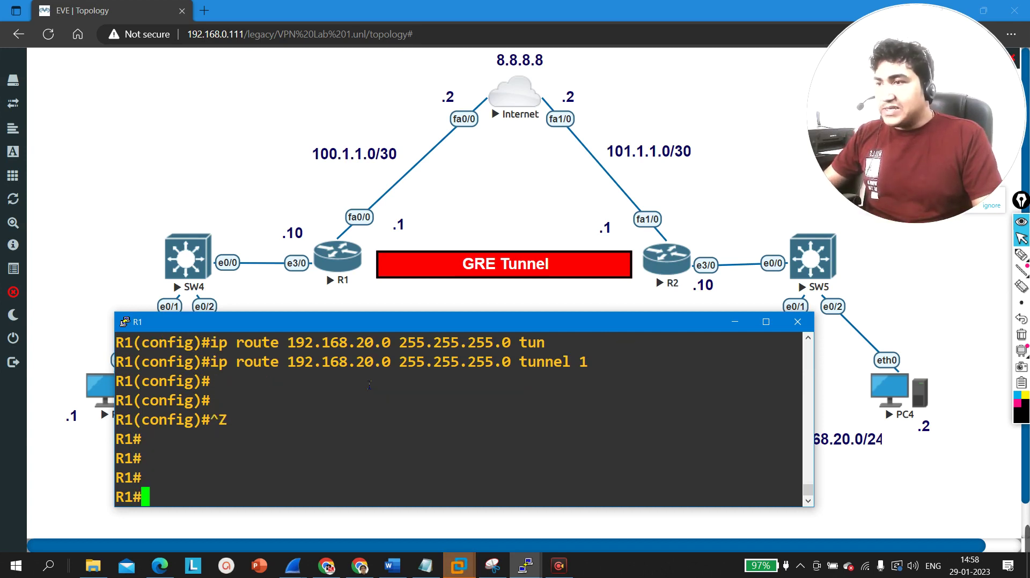
- Run "show ip route" on R1 and highlight the static 192.168.20.0/24 entry and its Tunnel1 interface
{"action": "type", "text": "sh"}
{"action": "key", "text": "Tab"}
{"action": "type", "text": "ip route"}
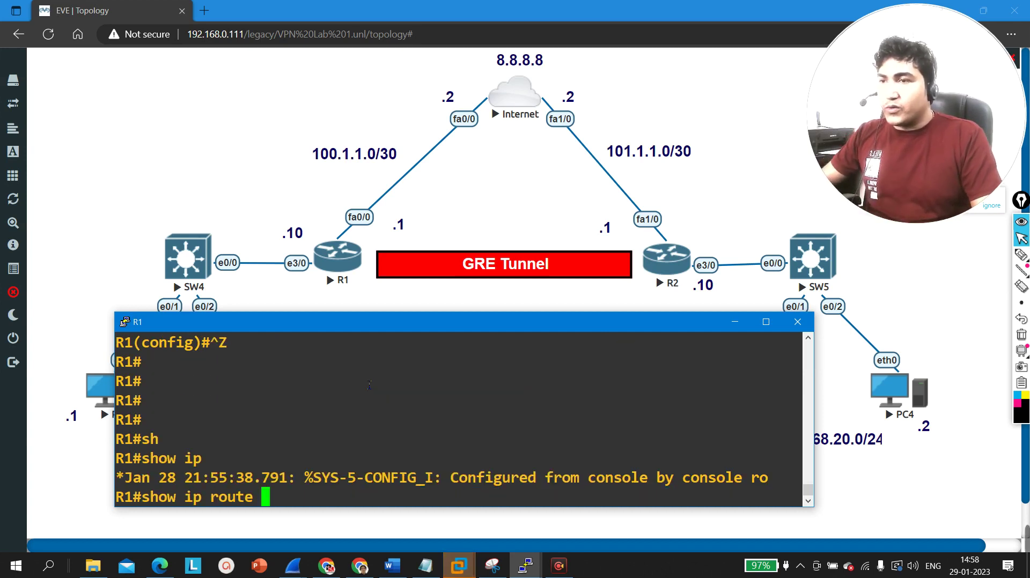
{"action": "key", "text": "Return"}
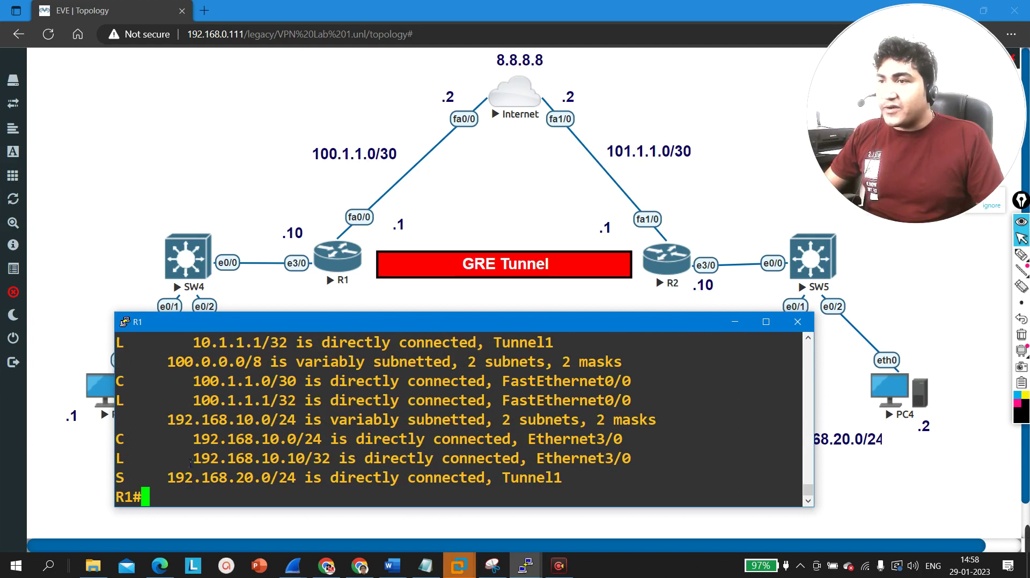
{"action": "left_click_drag", "start_coordinate": [160, 480], "coordinate": [272, 487]}
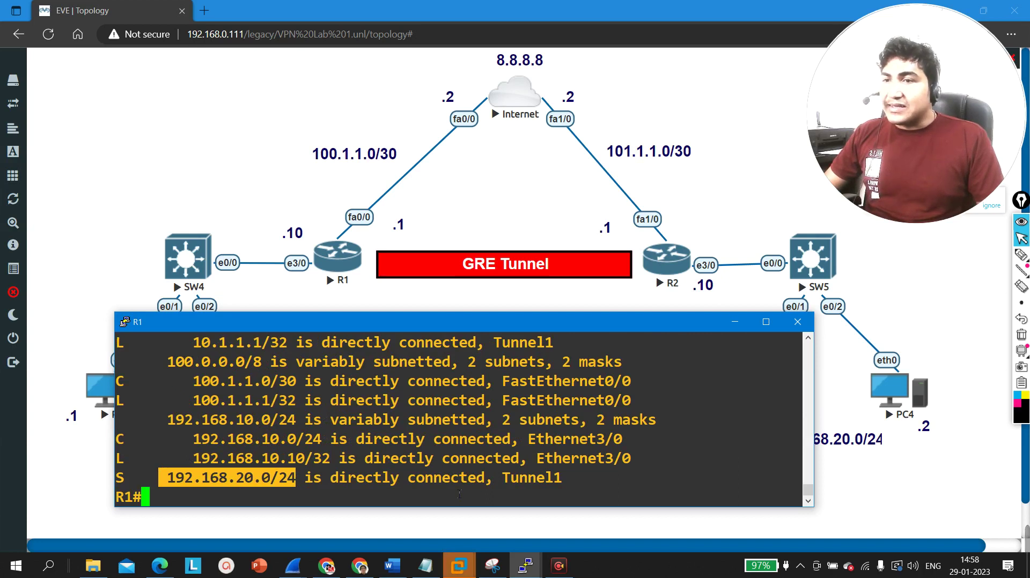
{"action": "left_click_drag", "start_coordinate": [494, 480], "coordinate": [564, 480]}
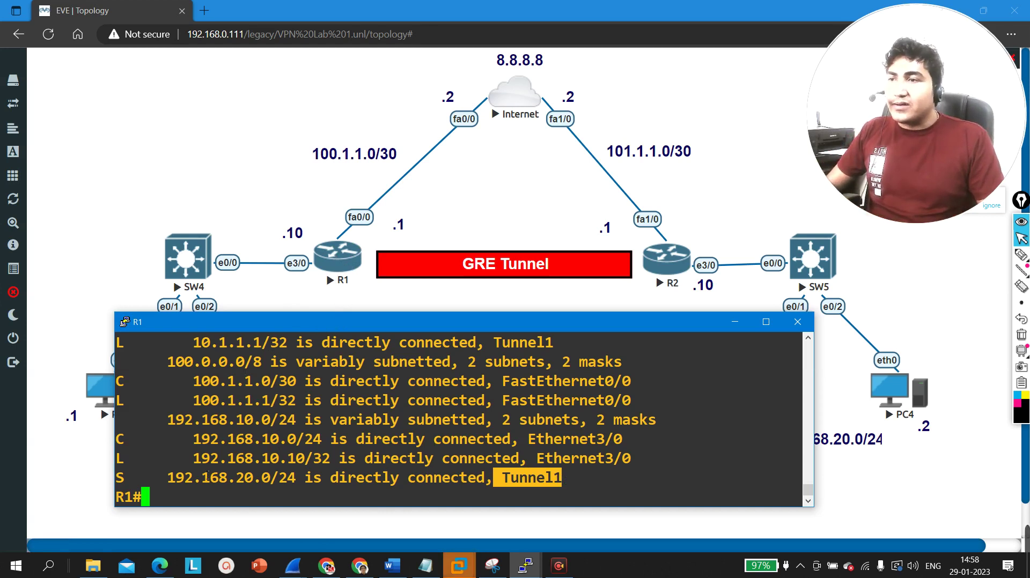
{"action": "left_click_drag", "start_coordinate": [161, 483], "coordinate": [286, 482]}
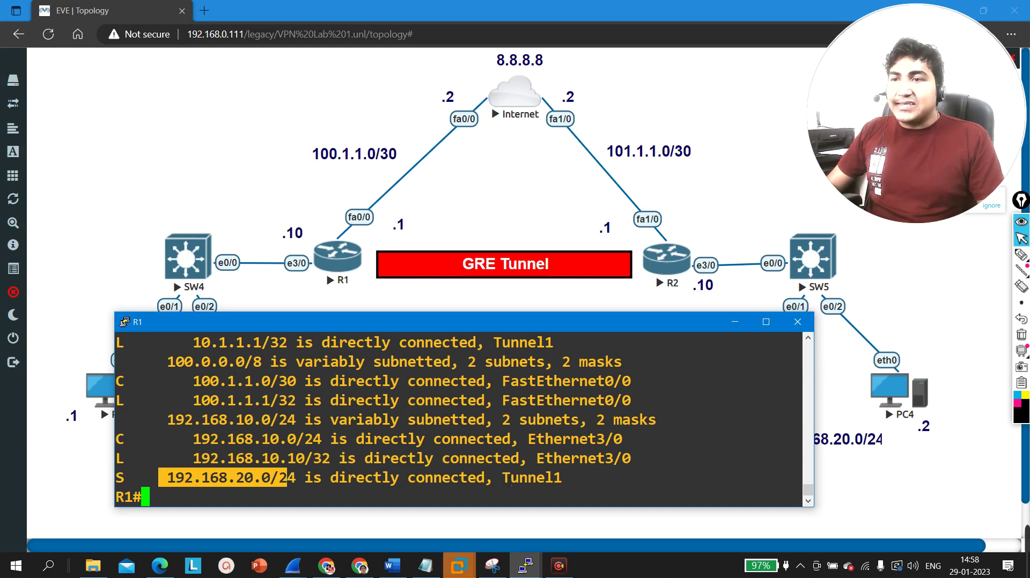
{"action": "left_click_drag", "start_coordinate": [507, 482], "coordinate": [555, 482]}
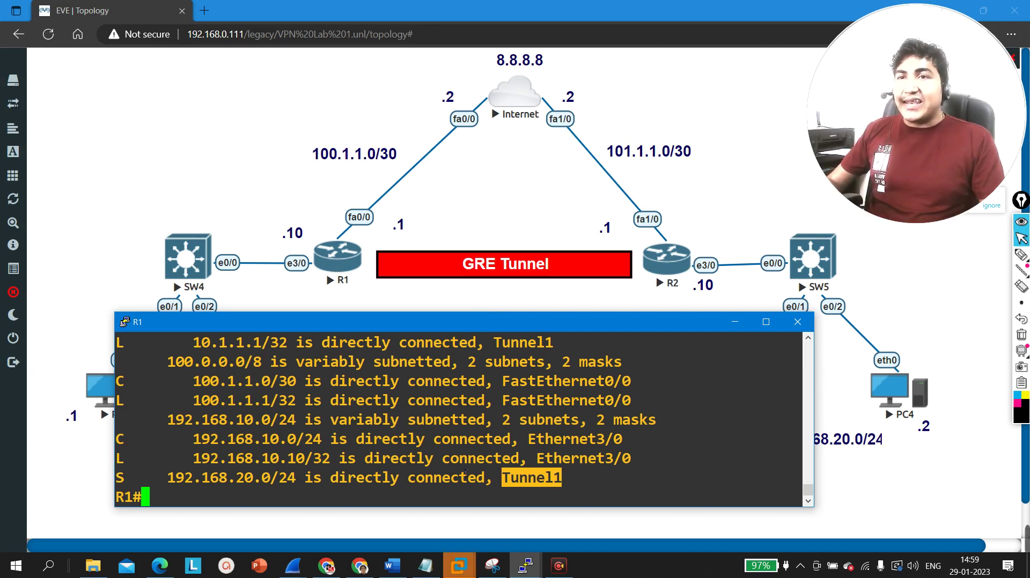
- Minimize R1's console and point out R1, R2 and the Internet cloud between them on the topology
{"action": "left_click", "coordinate": [734, 324]}
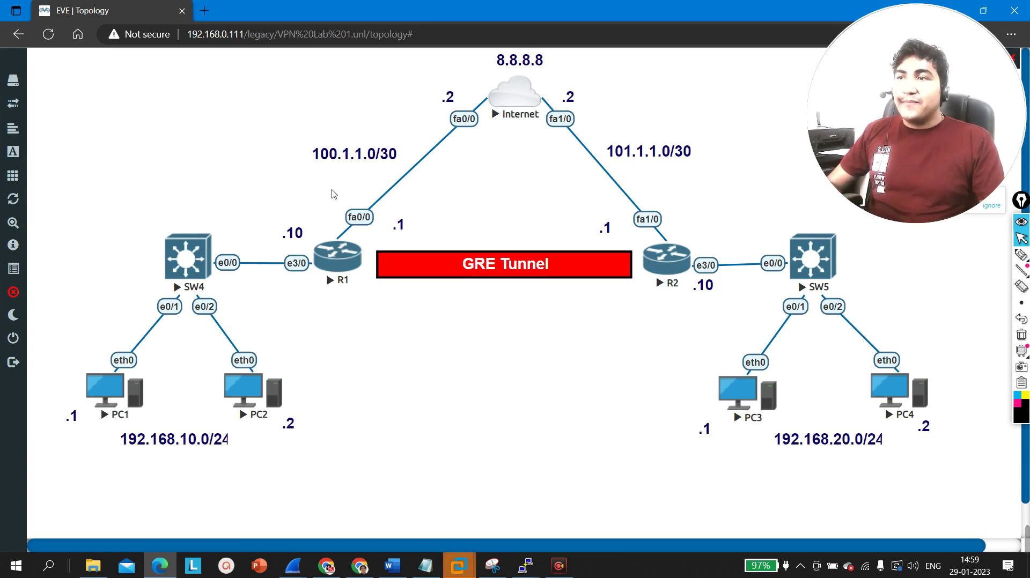
{"action": "left_click_drag", "start_coordinate": [332, 189], "coordinate": [397, 226]}
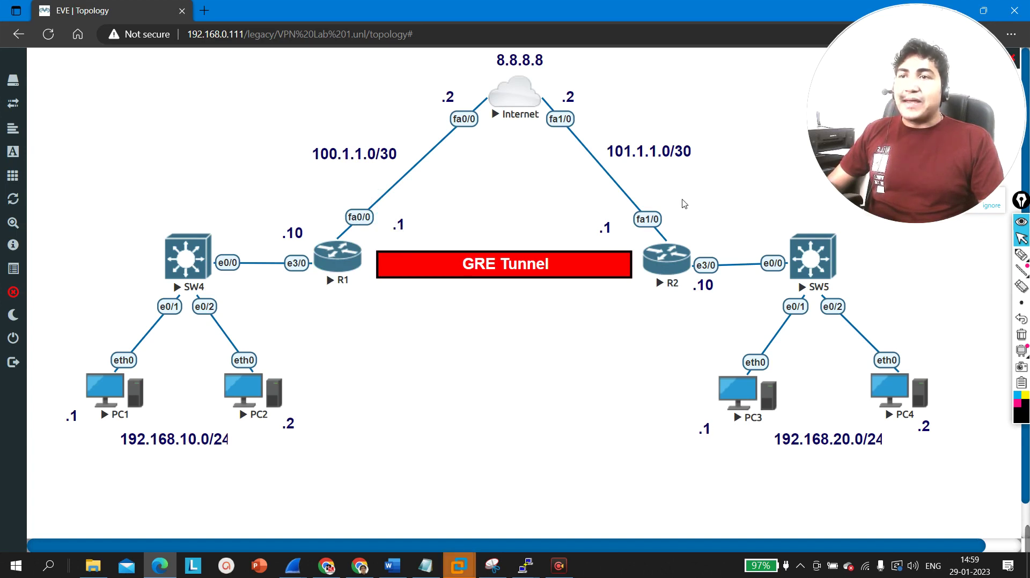
{"action": "left_click_drag", "start_coordinate": [685, 197], "coordinate": [625, 234]}
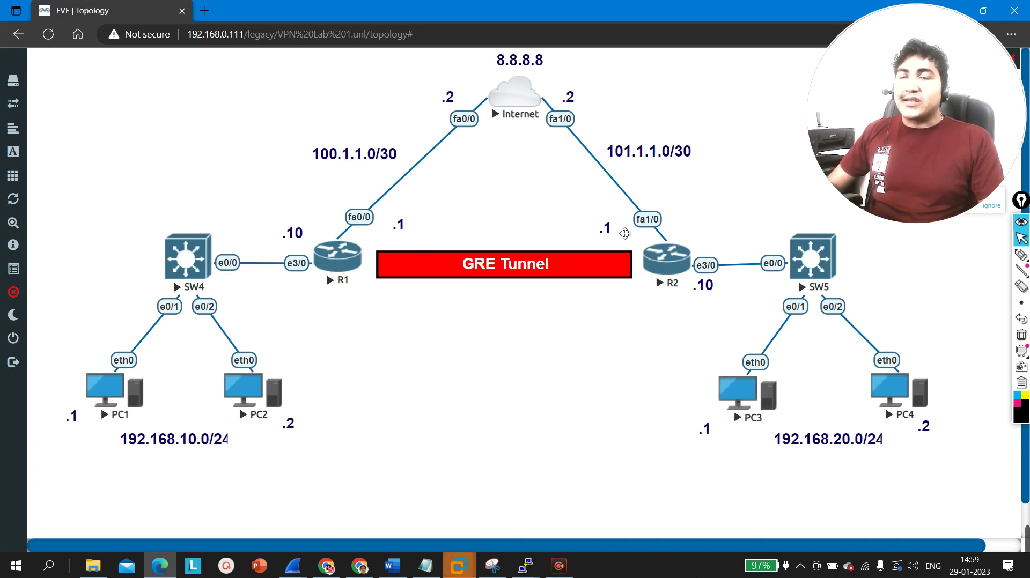
{"action": "left_click_drag", "start_coordinate": [430, 64], "coordinate": [585, 150]}
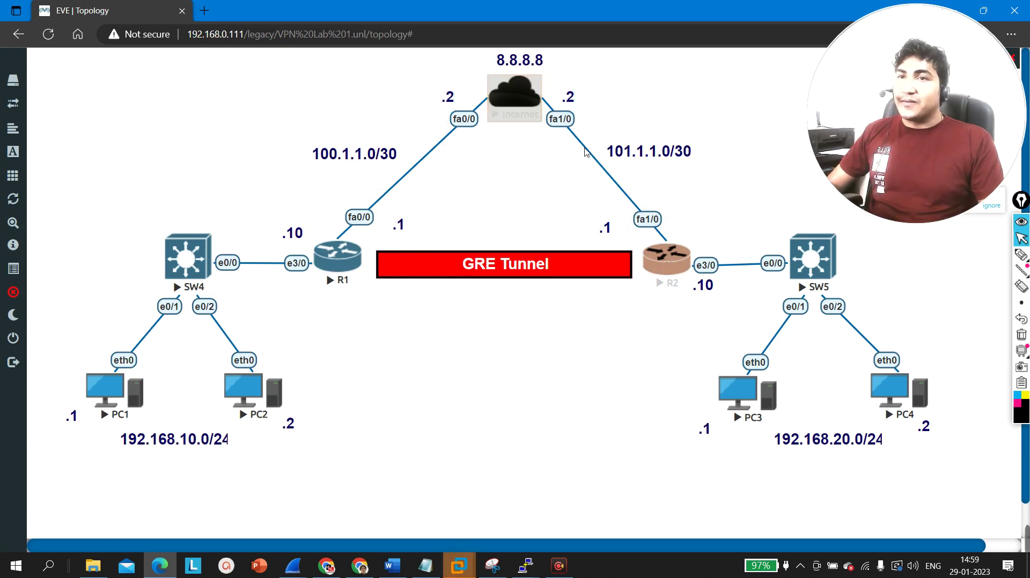
{"action": "left_click", "coordinate": [549, 168]}
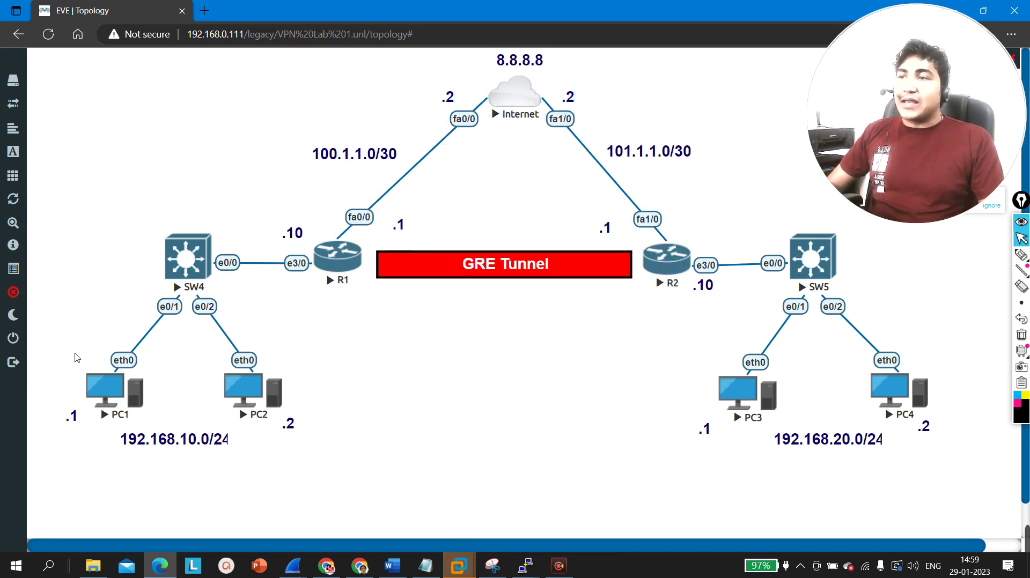
- Point out the PC1–PC2 and PC3–PC4 LANs on the topology and briefly check the Tunnel1 route in R1's console
{"action": "left_click_drag", "start_coordinate": [77, 358], "coordinate": [351, 488]}
{"action": "left_click_drag", "start_coordinate": [697, 356], "coordinate": [931, 462]}
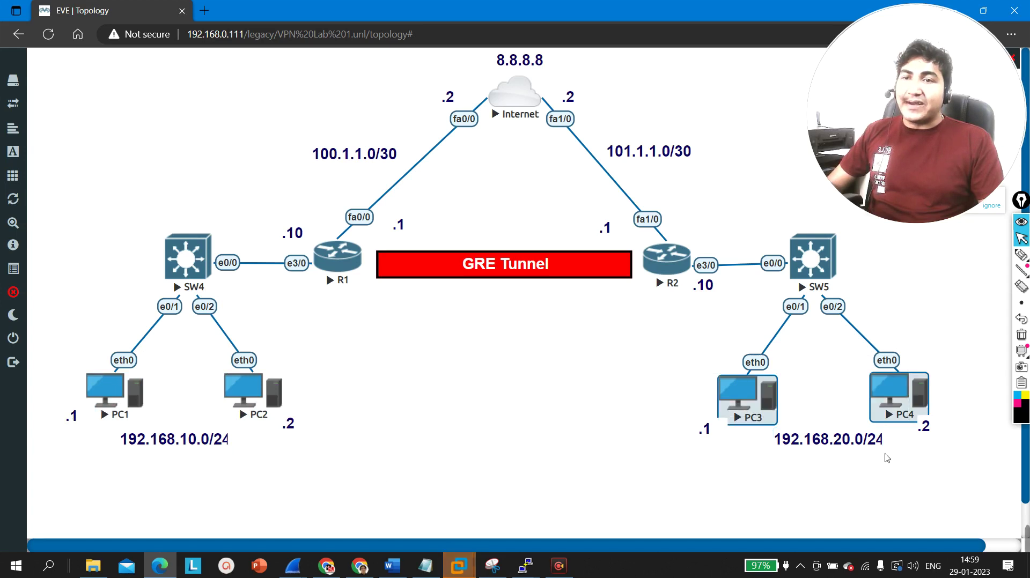
{"action": "left_click", "coordinate": [535, 445]}
{"action": "left_click", "coordinate": [525, 565]}
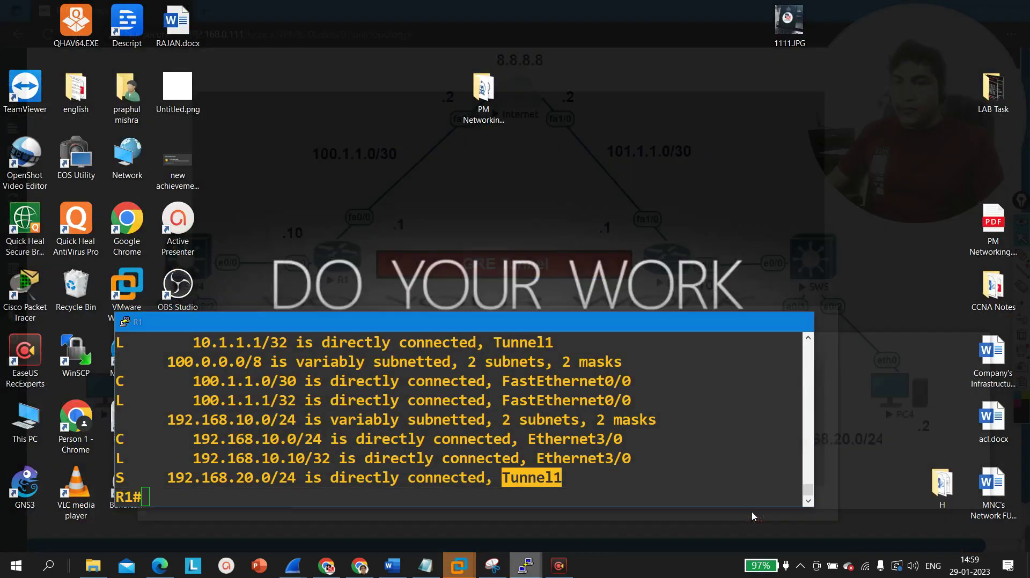
{"action": "left_click", "coordinate": [751, 511]}
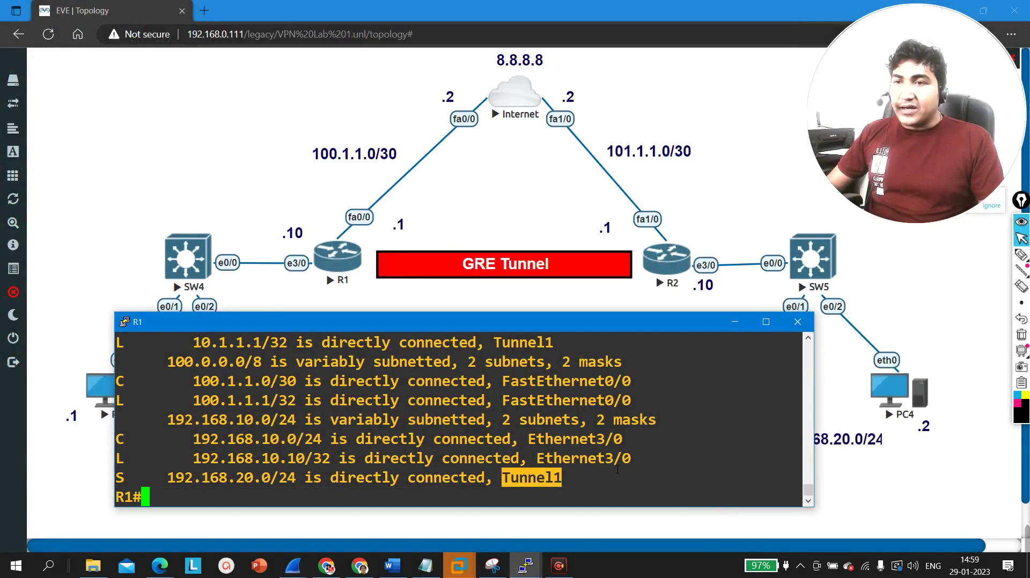
{"action": "left_click", "coordinate": [735, 321]}
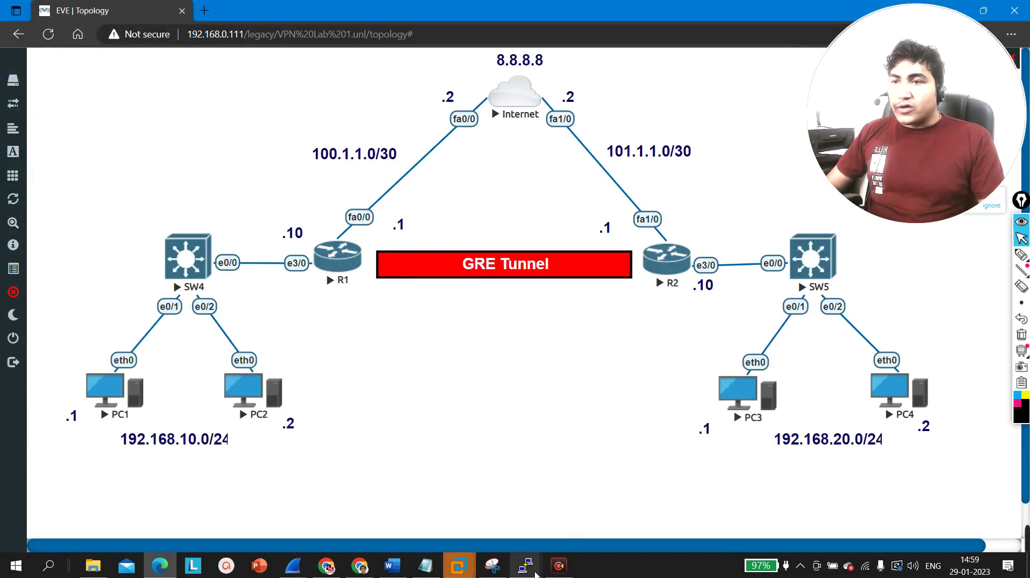
- Bring up R2's console and enter global configuration mode from the terminal
{"action": "mouse_move", "coordinate": [531, 573]}
{"action": "left_click", "coordinate": [869, 526]}
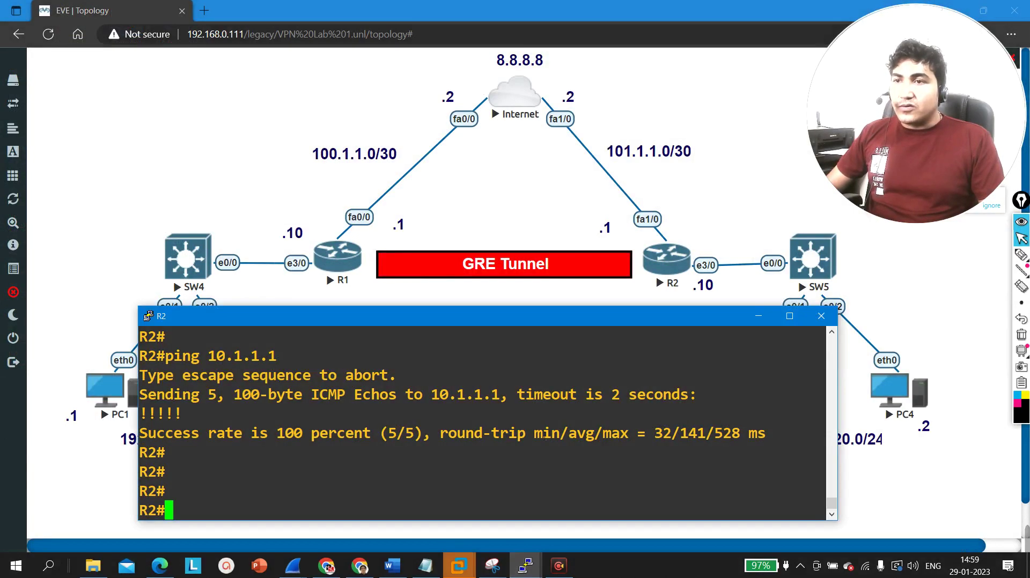
{"action": "key", "text": "Return"}
{"action": "key", "text": "Return"}
{"action": "key", "text": "Return"}
{"action": "key", "text": "Return"}
{"action": "key", "text": "Return"}
{"action": "type", "text": "conf"}
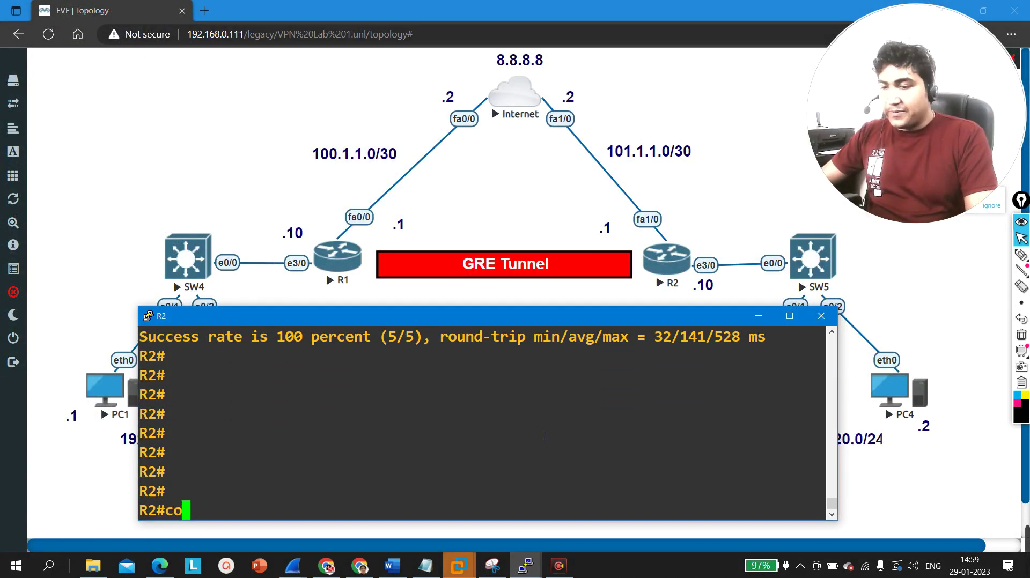
{"action": "key", "text": "Tab"}
{"action": "key", "text": "Return"}
{"action": "key", "text": "Return"}
{"action": "key", "text": "Return"}
- Try to add a static route on R2 to 192.168.10.0 255.255.255.0 without specifying a next hop or exit interface
{"action": "type", "text": "ip"}
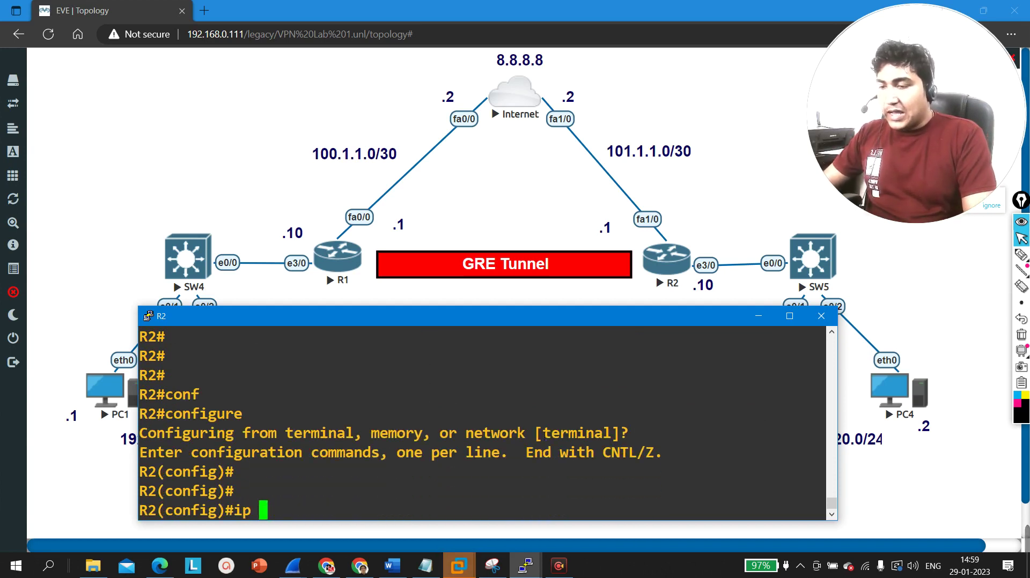
{"action": "type", "text": " ro"}
{"action": "key", "text": "Tab"}
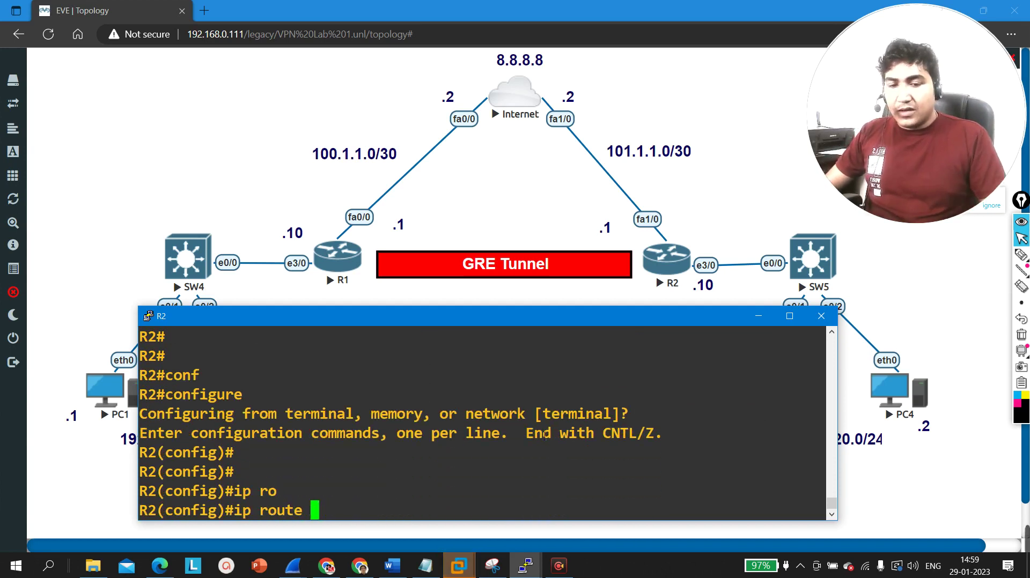
{"action": "type", "text": "192.168."}
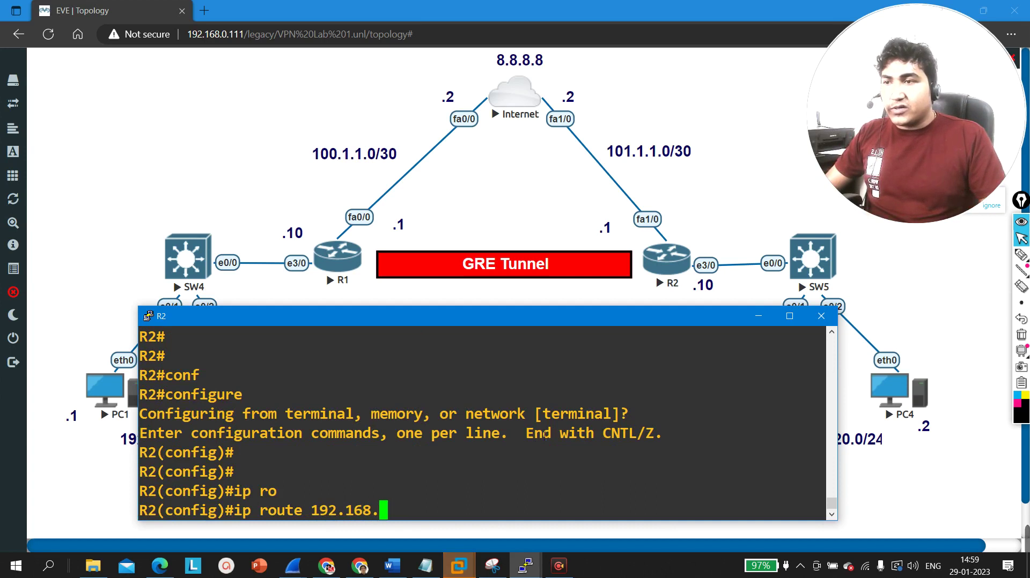
{"action": "type", "text": "10.0 0.0"}
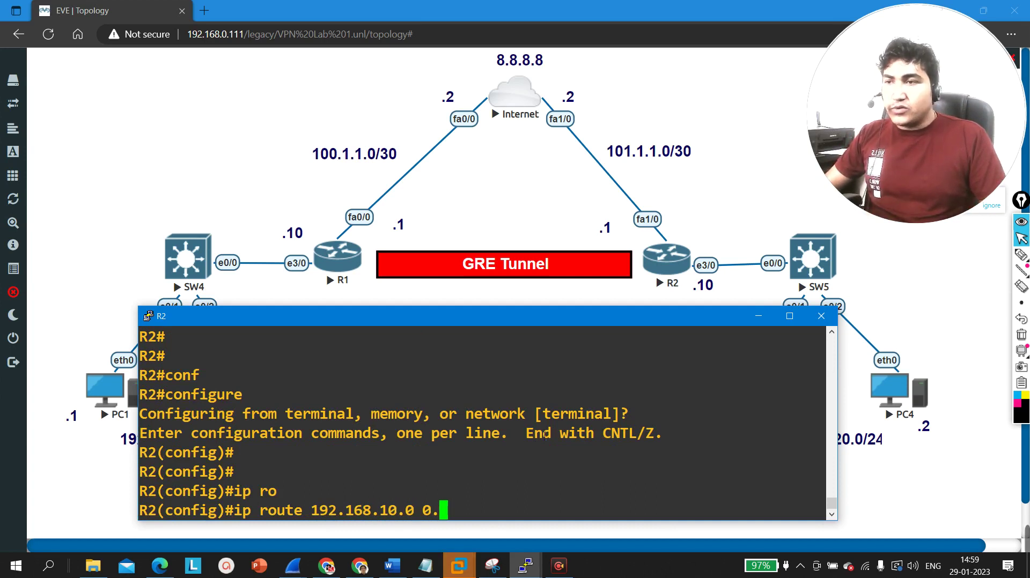
{"action": "key", "text": "BackSpace"}
{"action": "key", "text": "BackSpace"}
{"action": "key", "text": "BackSpace"}
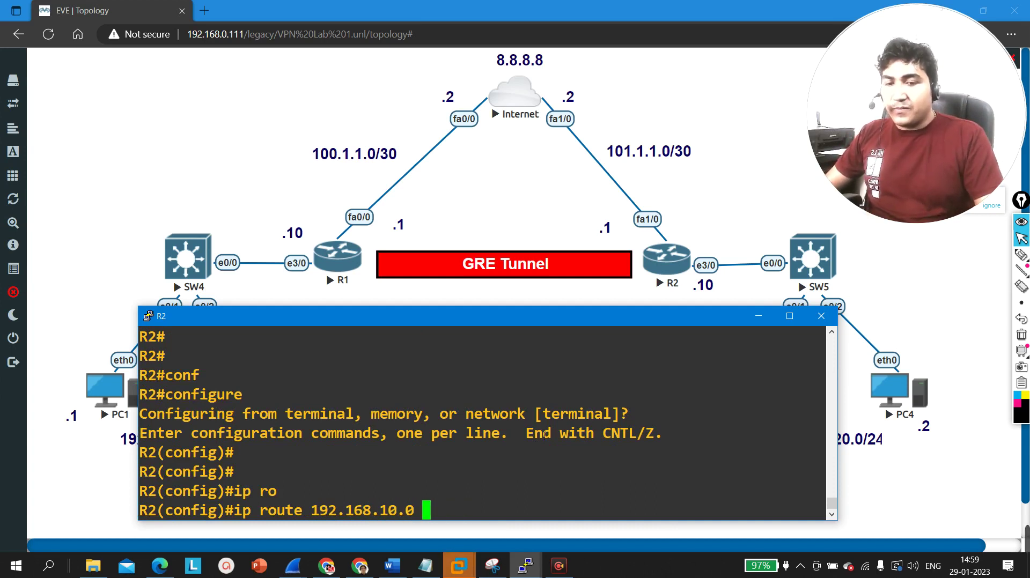
{"action": "type", "text": "255.255.255"}
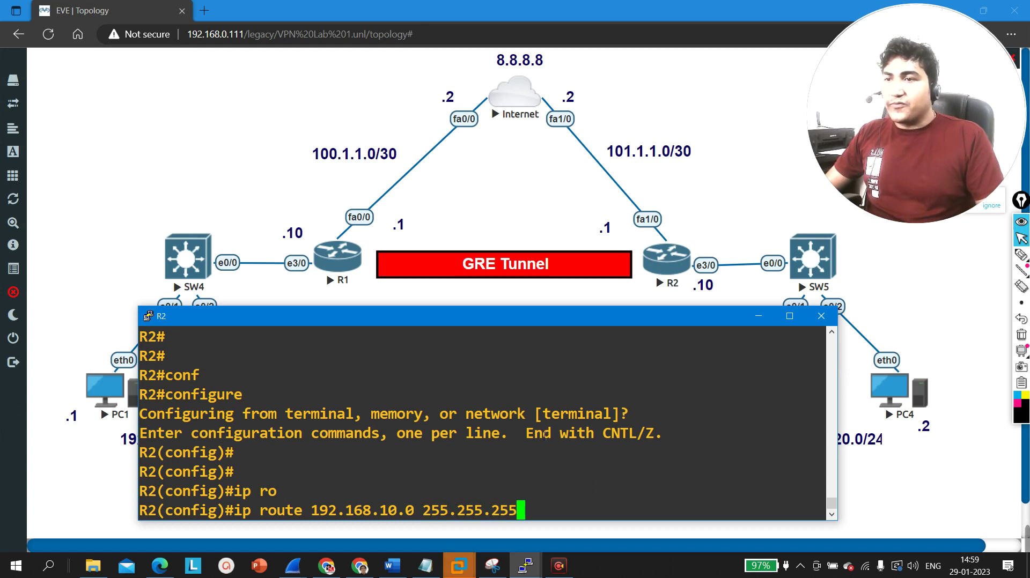
{"action": "type", "text": ".0"}
{"action": "key", "text": "Return"}
- Add a static route on R2 to 192.168.10.0 255.255.255.0 through tunnel 1 and exit configuration mode
{"action": "key", "text": "Up"}
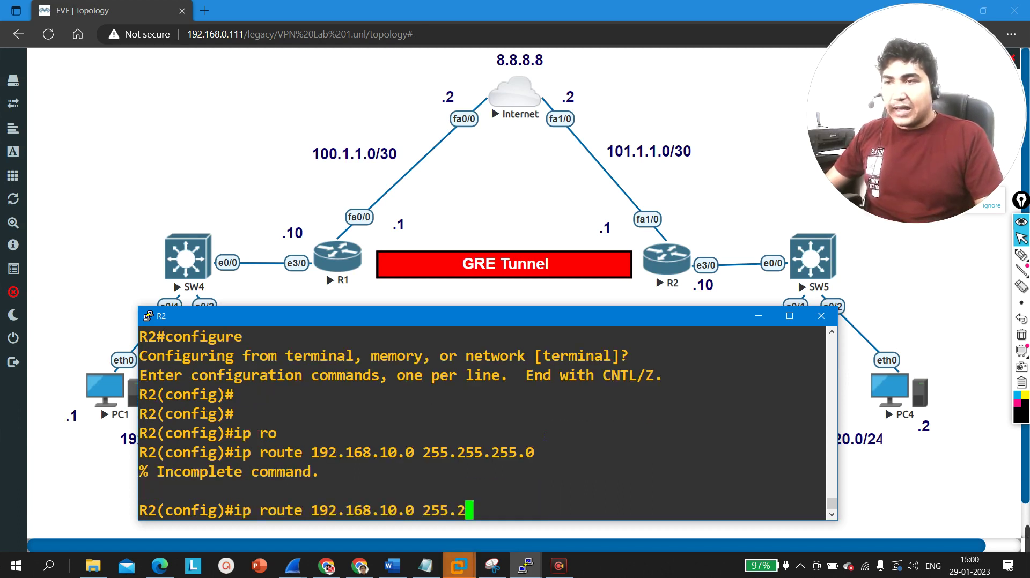
{"action": "type", "text": "tu"}
{"action": "key", "text": "Tab"}
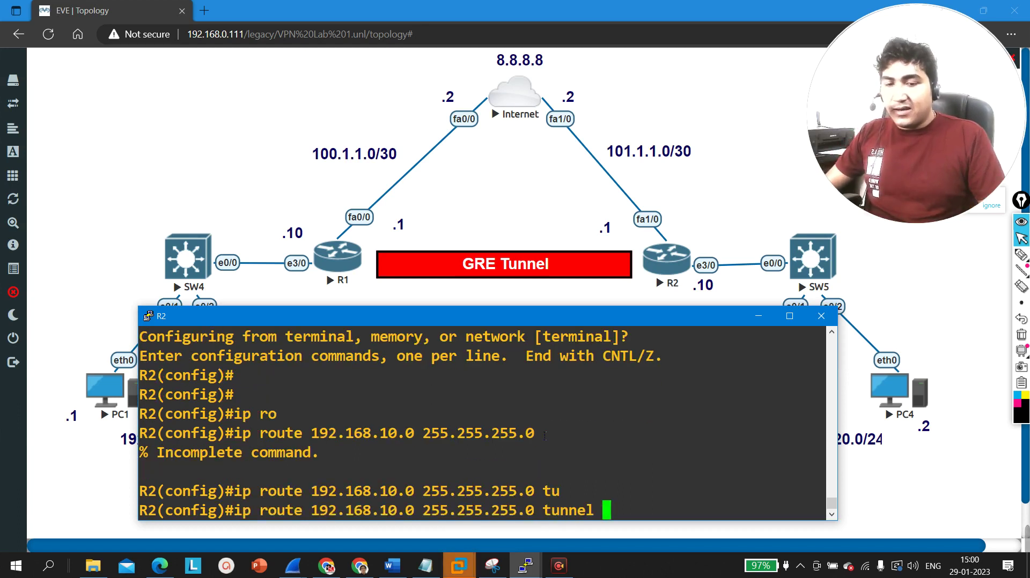
{"action": "type", "text": "1"}
{"action": "key", "text": "Return"}
{"action": "key", "text": "Return"}
{"action": "key", "text": "Return"}
{"action": "key", "text": "ctrl+z"}
{"action": "key", "text": "Return"}
{"action": "key", "text": "Return"}
{"action": "key", "text": "Return"}
{"action": "key", "text": "Return"}
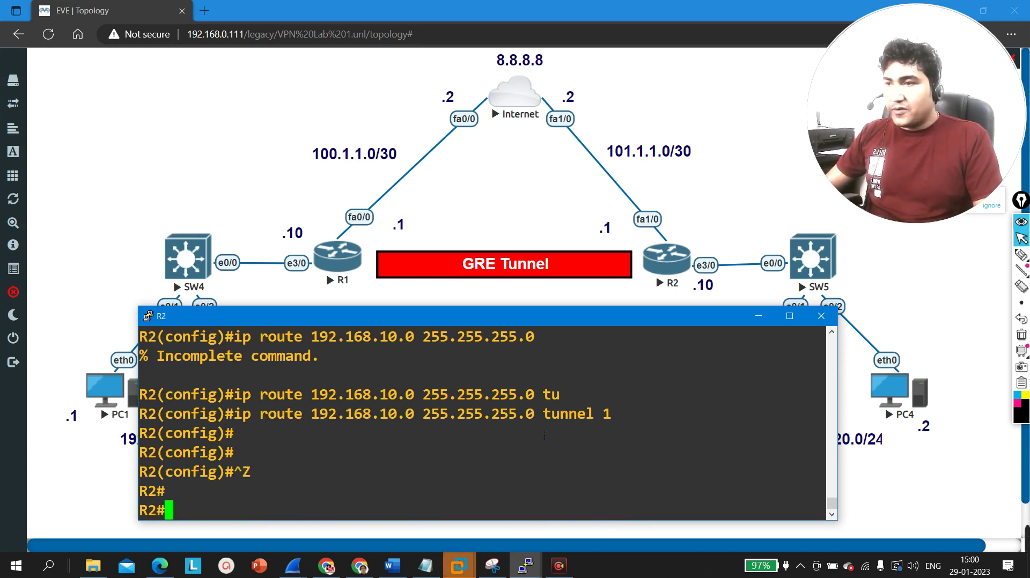
- Run "show ip int brief" on R2 and highlight the IP address of the Tunnel1 interface
{"action": "type", "text": "sh"}
{"action": "key", "text": "Tab"}
{"action": "type", "text": "ip "}
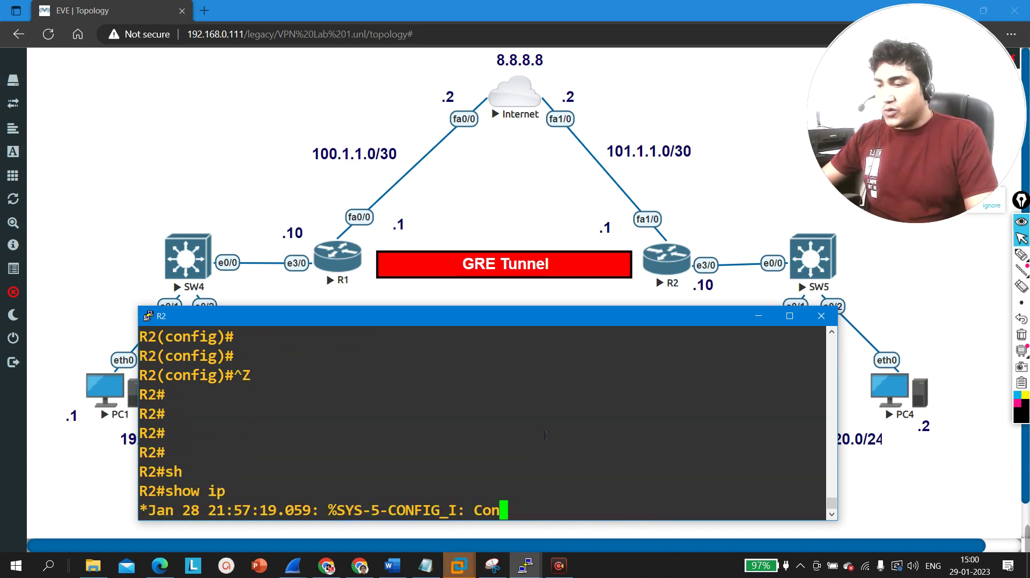
{"action": "type", "text": "int"}
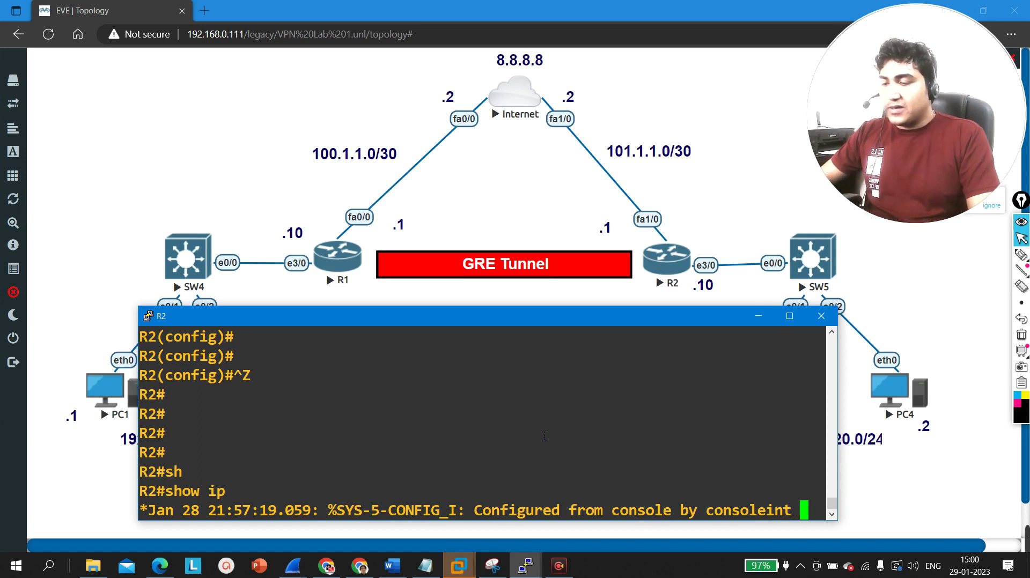
{"action": "type", "text": " br"}
{"action": "key", "text": "Tab"}
{"action": "key", "text": "Return"}
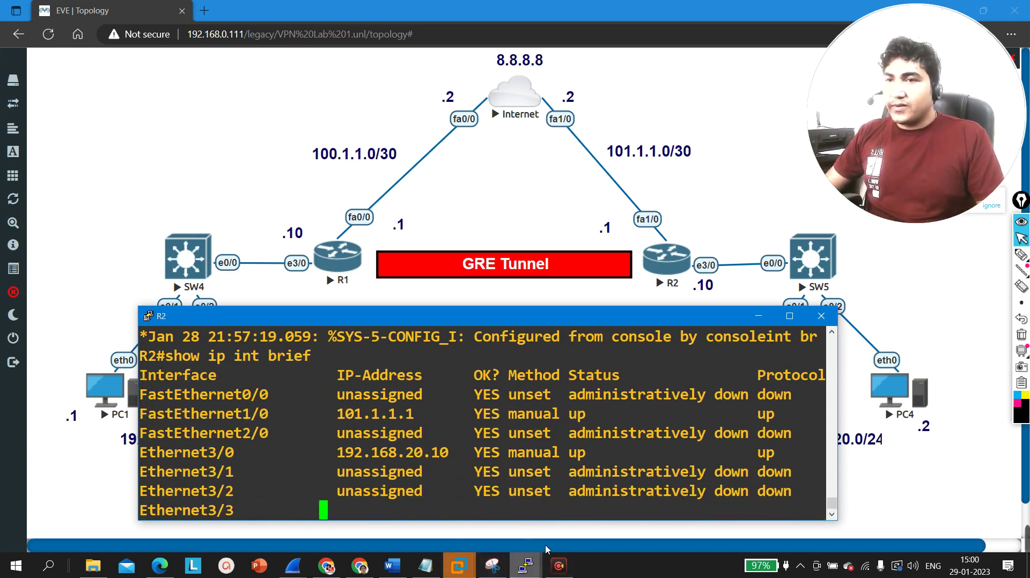
{"action": "left_click_drag", "start_coordinate": [337, 501], "coordinate": [385, 499]}
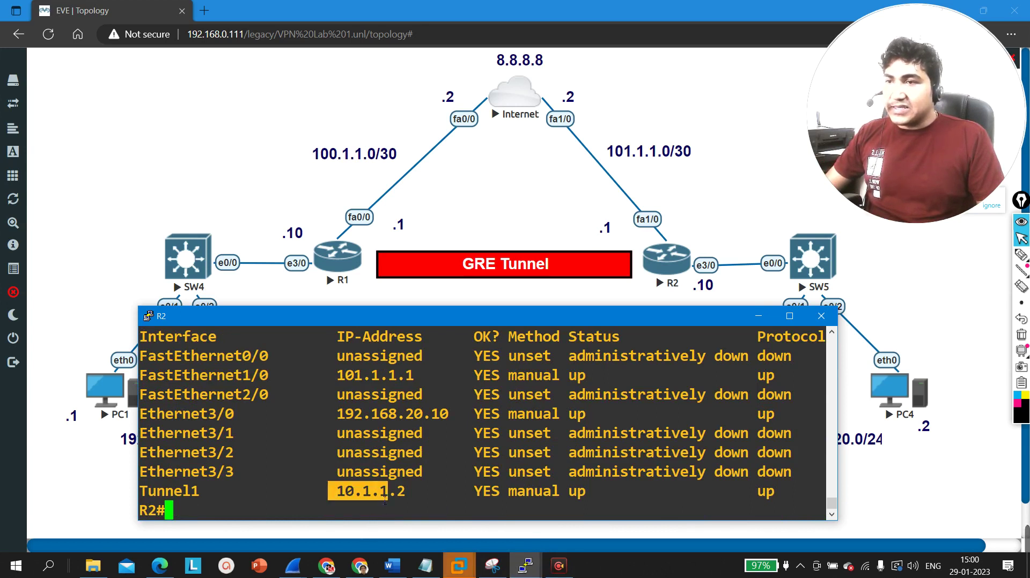
- Run "show ip route" on R2, highlight the static 192.168.10.0/24 entry through Tunnel1, and minimize the console
{"action": "key", "text": "Return"}
{"action": "type", "text": "sh"}
{"action": "key", "text": "Tab"}
{"action": "type", "text": "ip ro"}
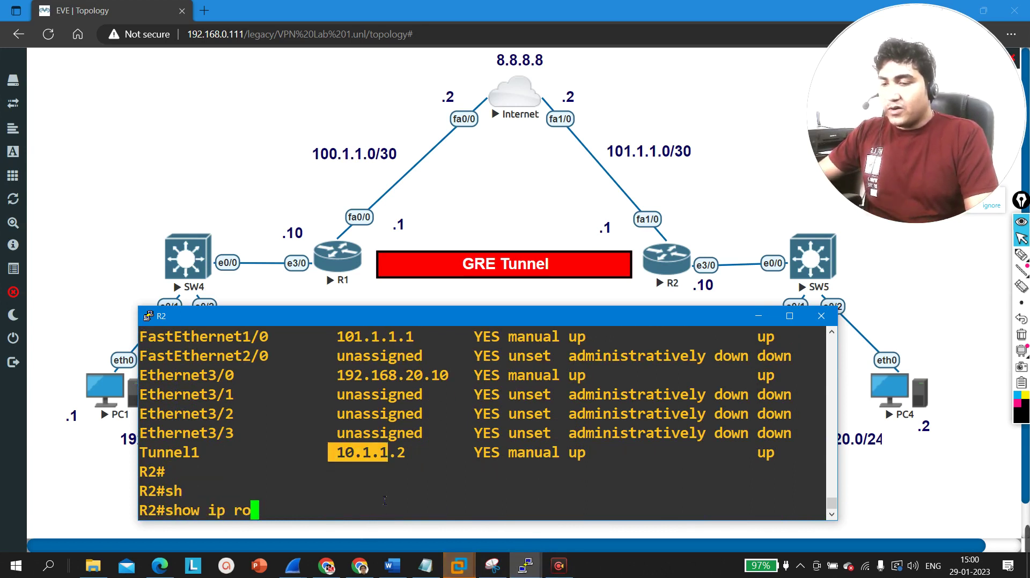
{"action": "key", "text": "Tab"}
{"action": "key", "text": "Return"}
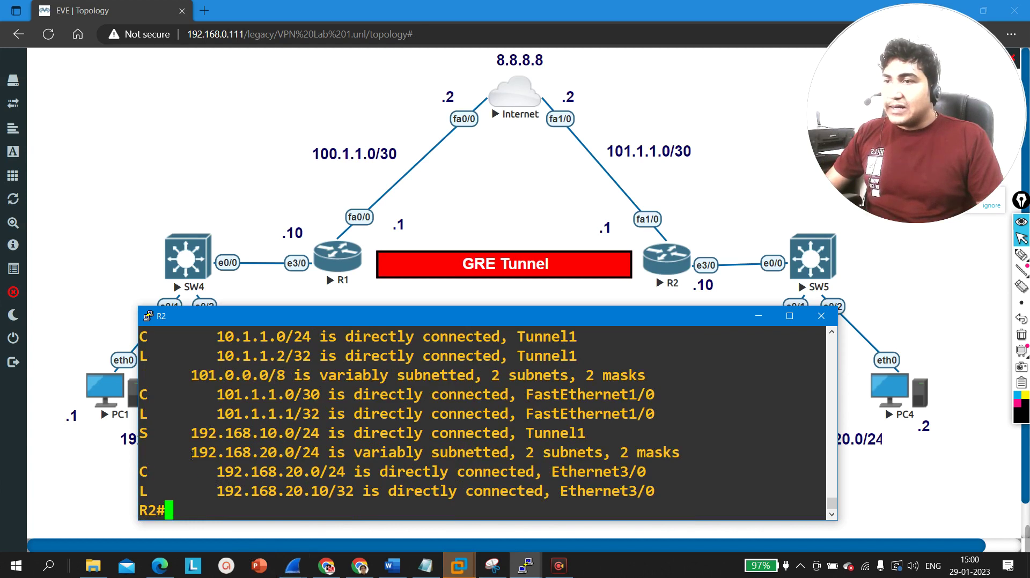
{"action": "left_click_drag", "start_coordinate": [177, 434], "coordinate": [607, 438]}
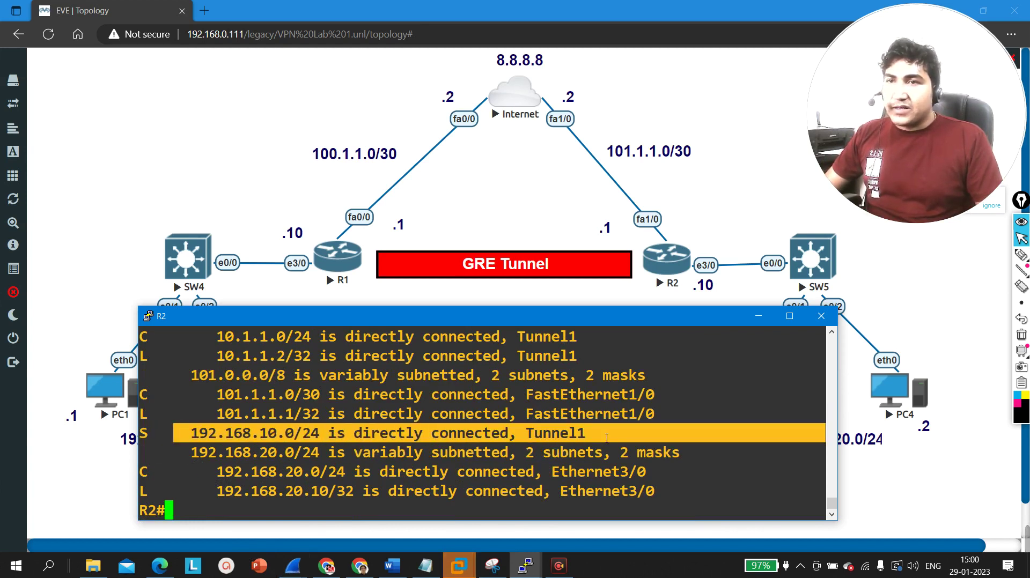
{"action": "left_click", "coordinate": [606, 439]}
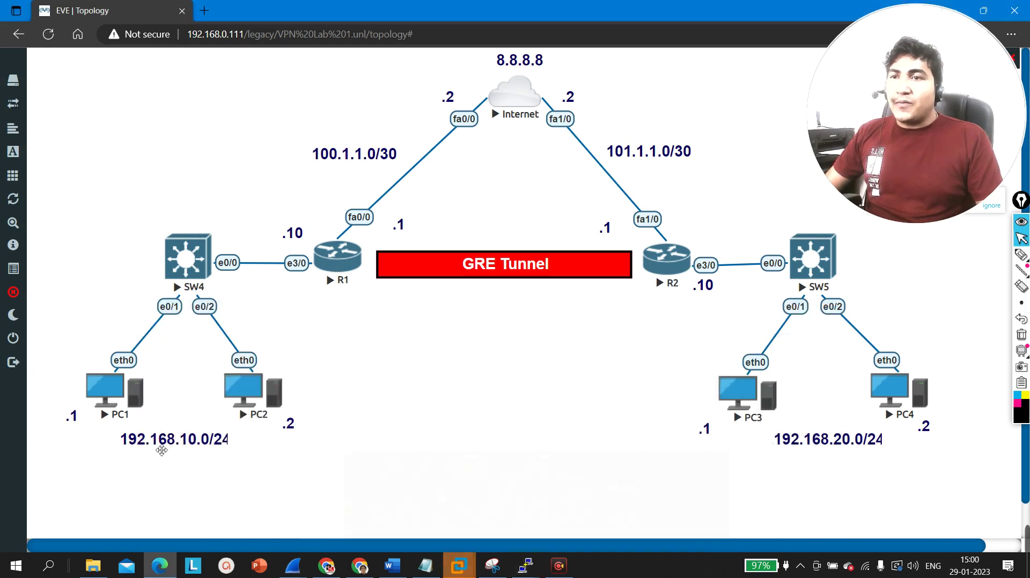
{"action": "left_click", "coordinate": [758, 316]}
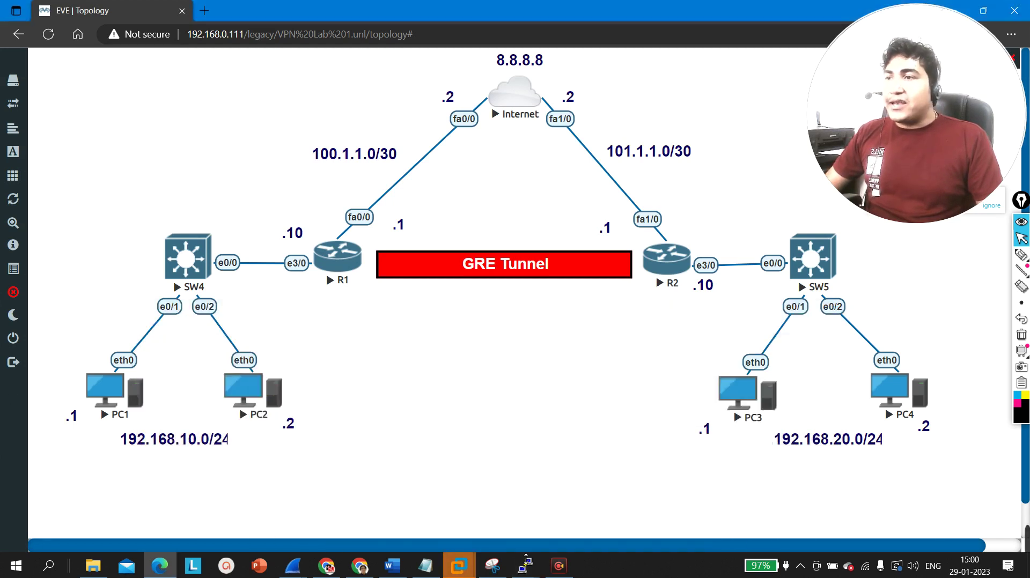
- Ping 192.168.20.1 from PC1's console, highlight one of the replies, and minimize the console
{"action": "left_click", "coordinate": [525, 558]}
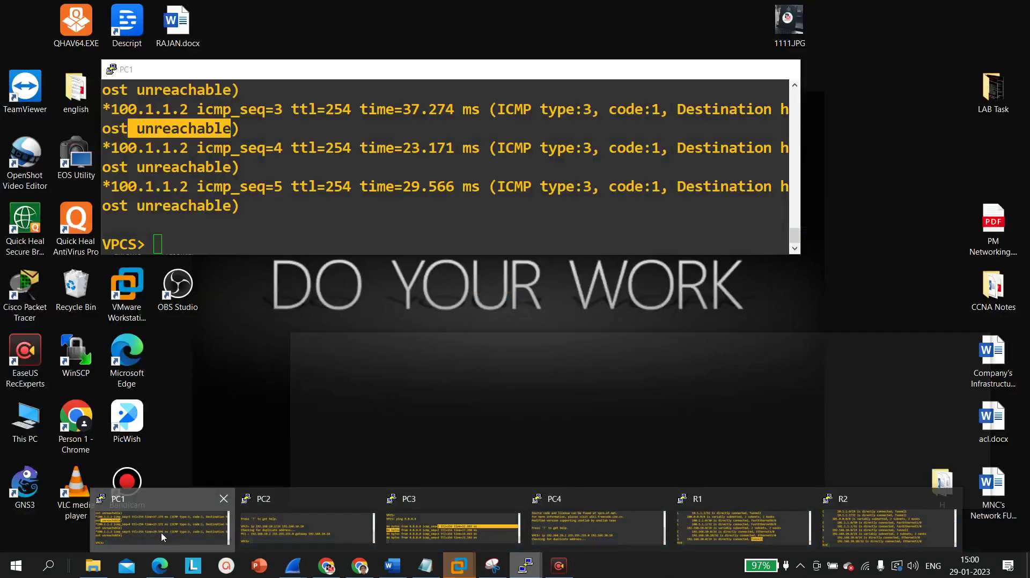
{"action": "left_click", "coordinate": [163, 534]}
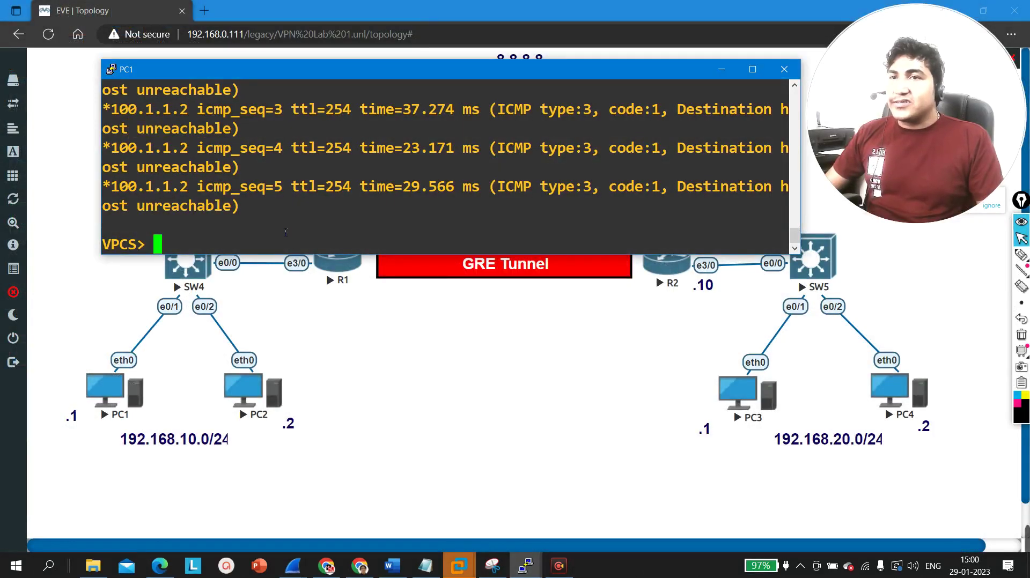
{"action": "key", "text": "Up"}
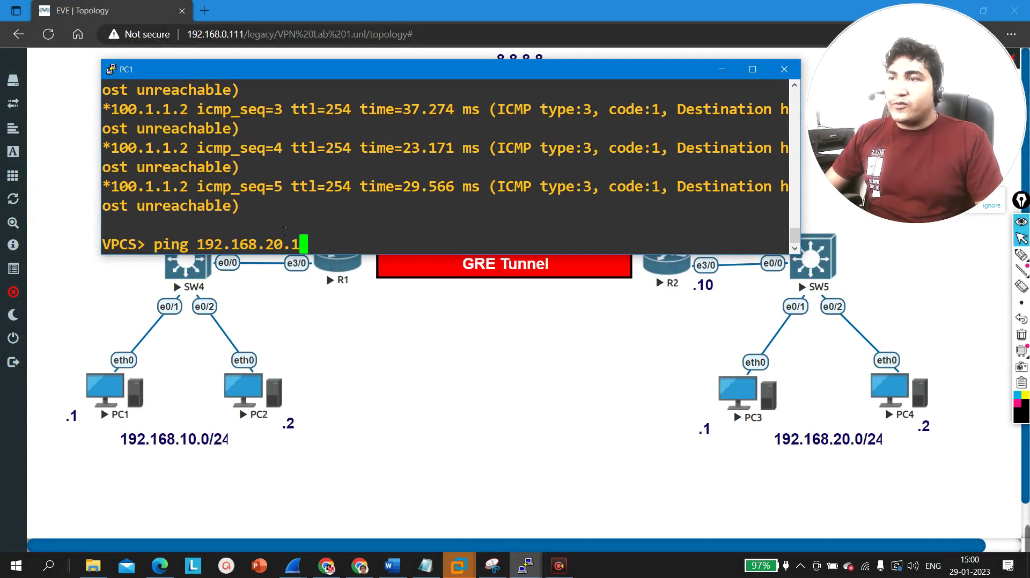
{"action": "key", "text": "Return"}
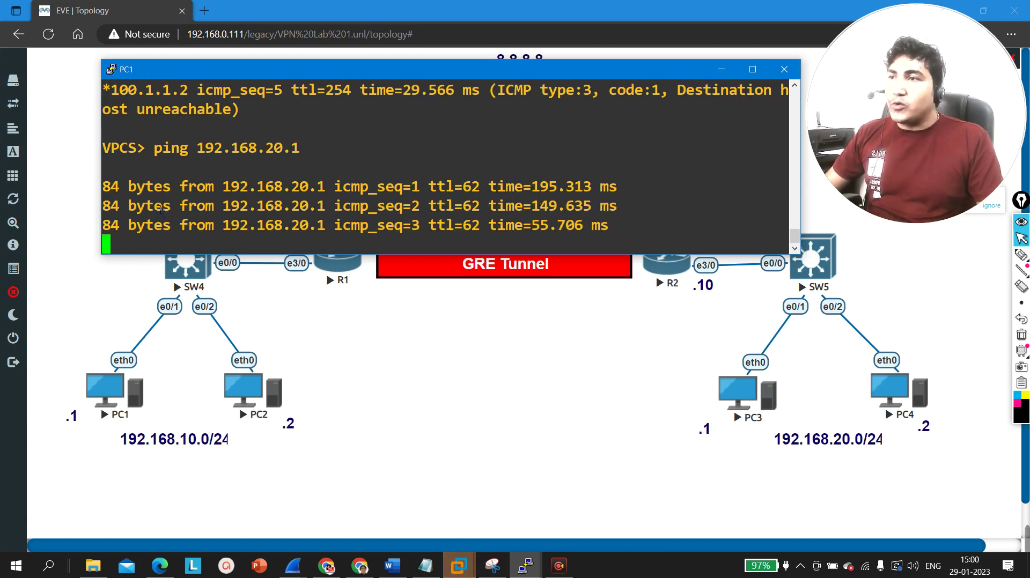
{"action": "left_click_drag", "start_coordinate": [154, 205], "coordinate": [657, 204]}
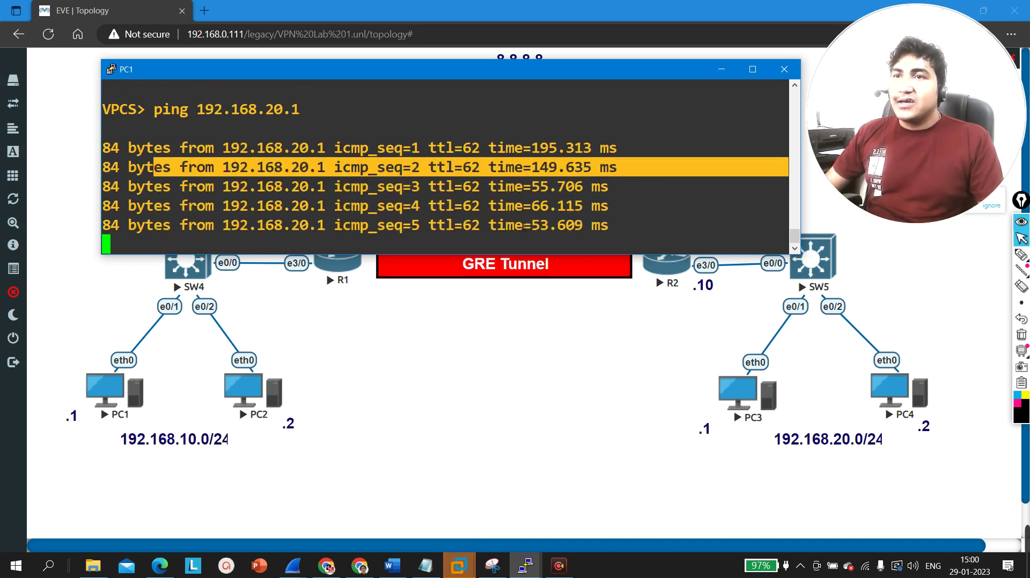
{"action": "left_click", "coordinate": [722, 71]}
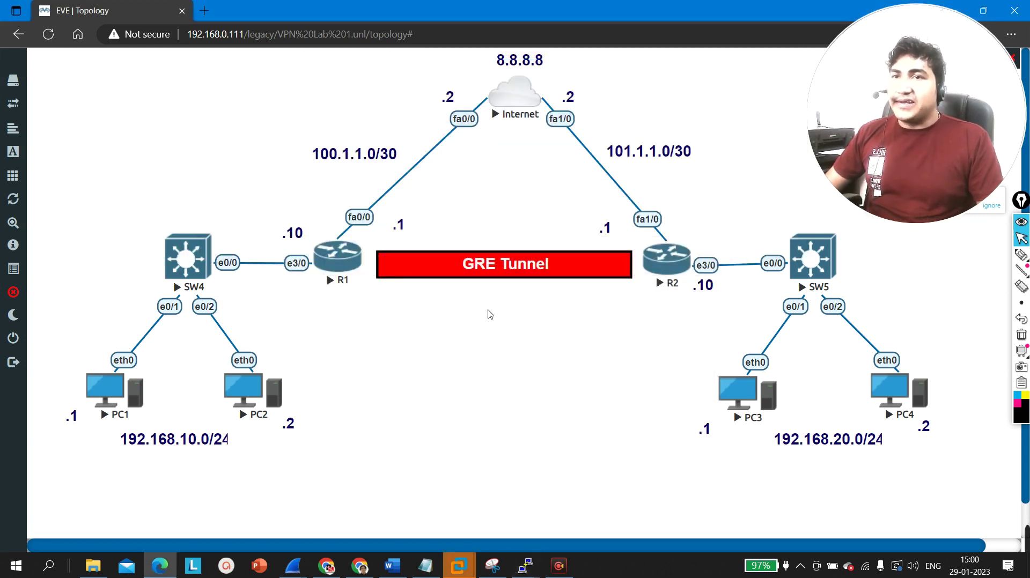